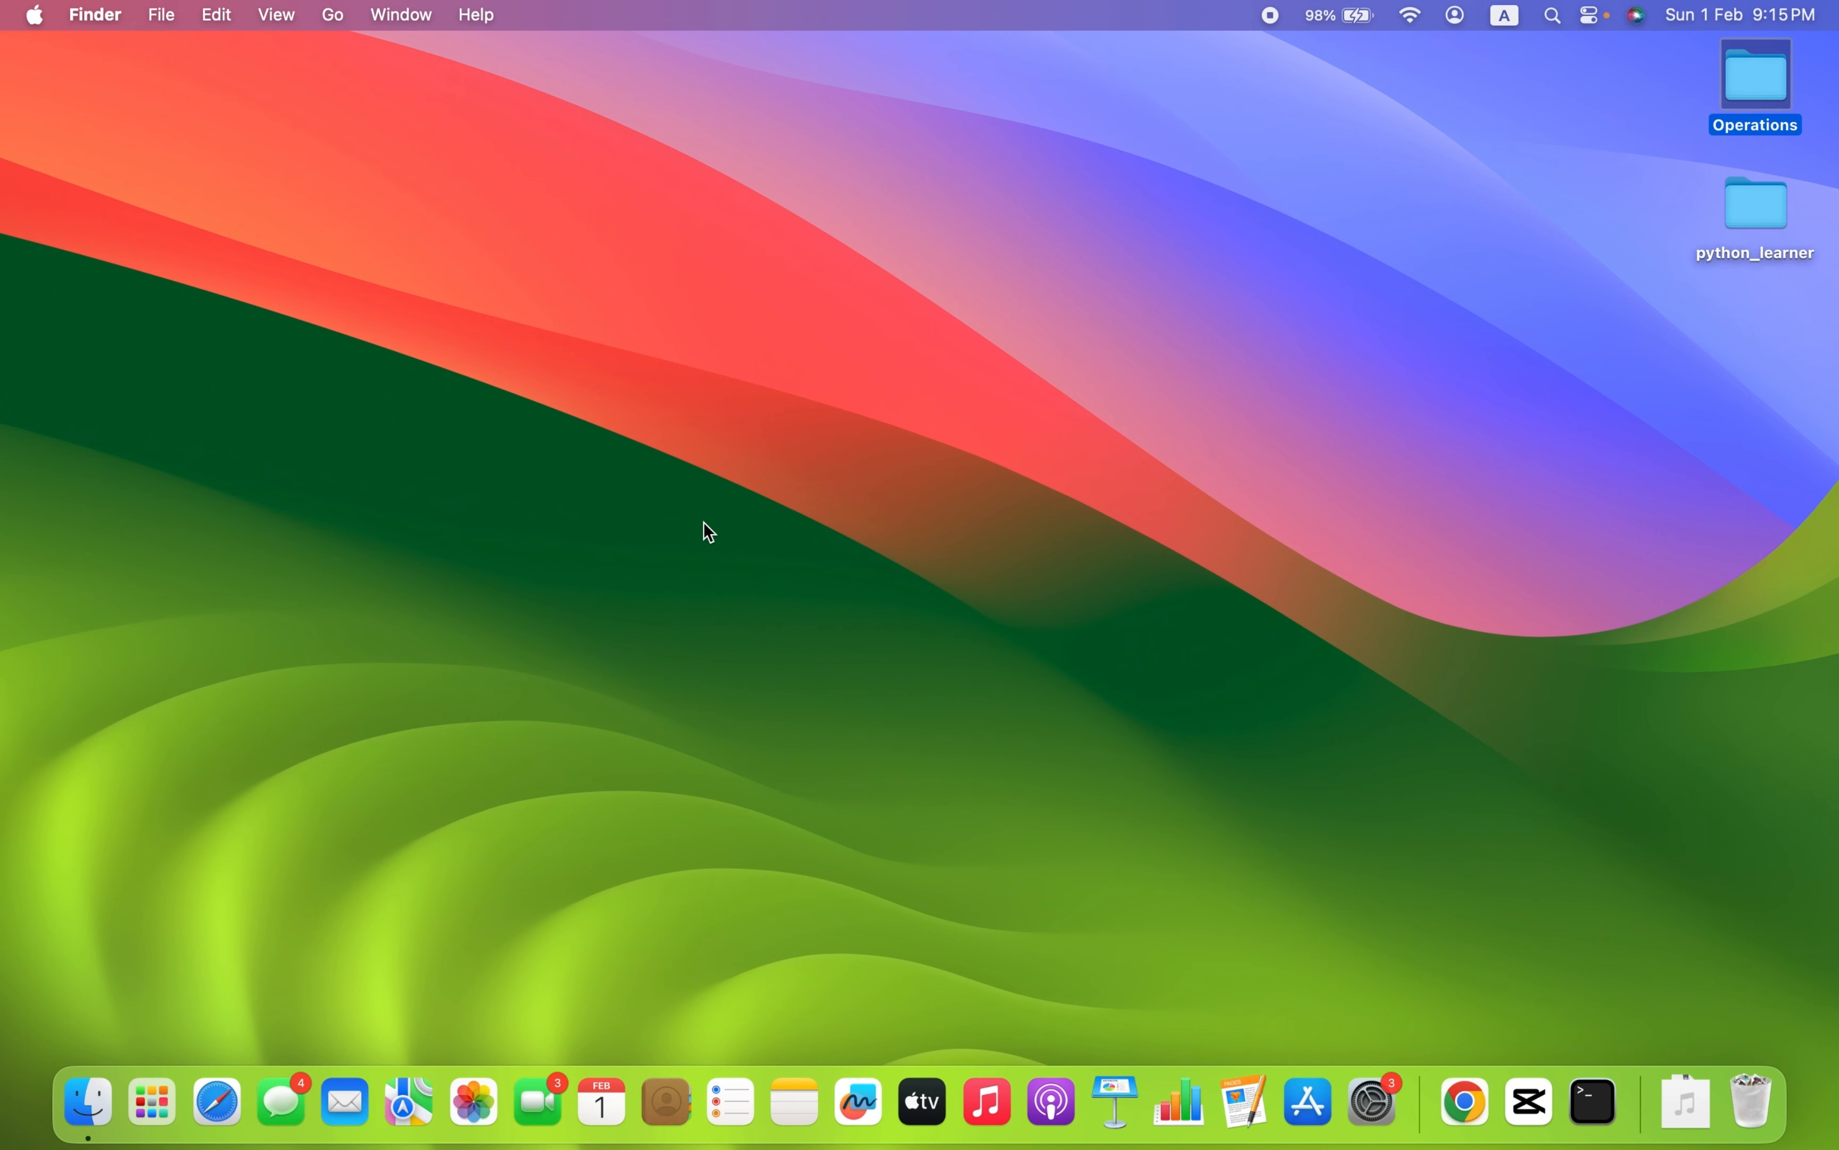
Step: Open Terminal and check the installed Python version with python3 --version
key(super+space)
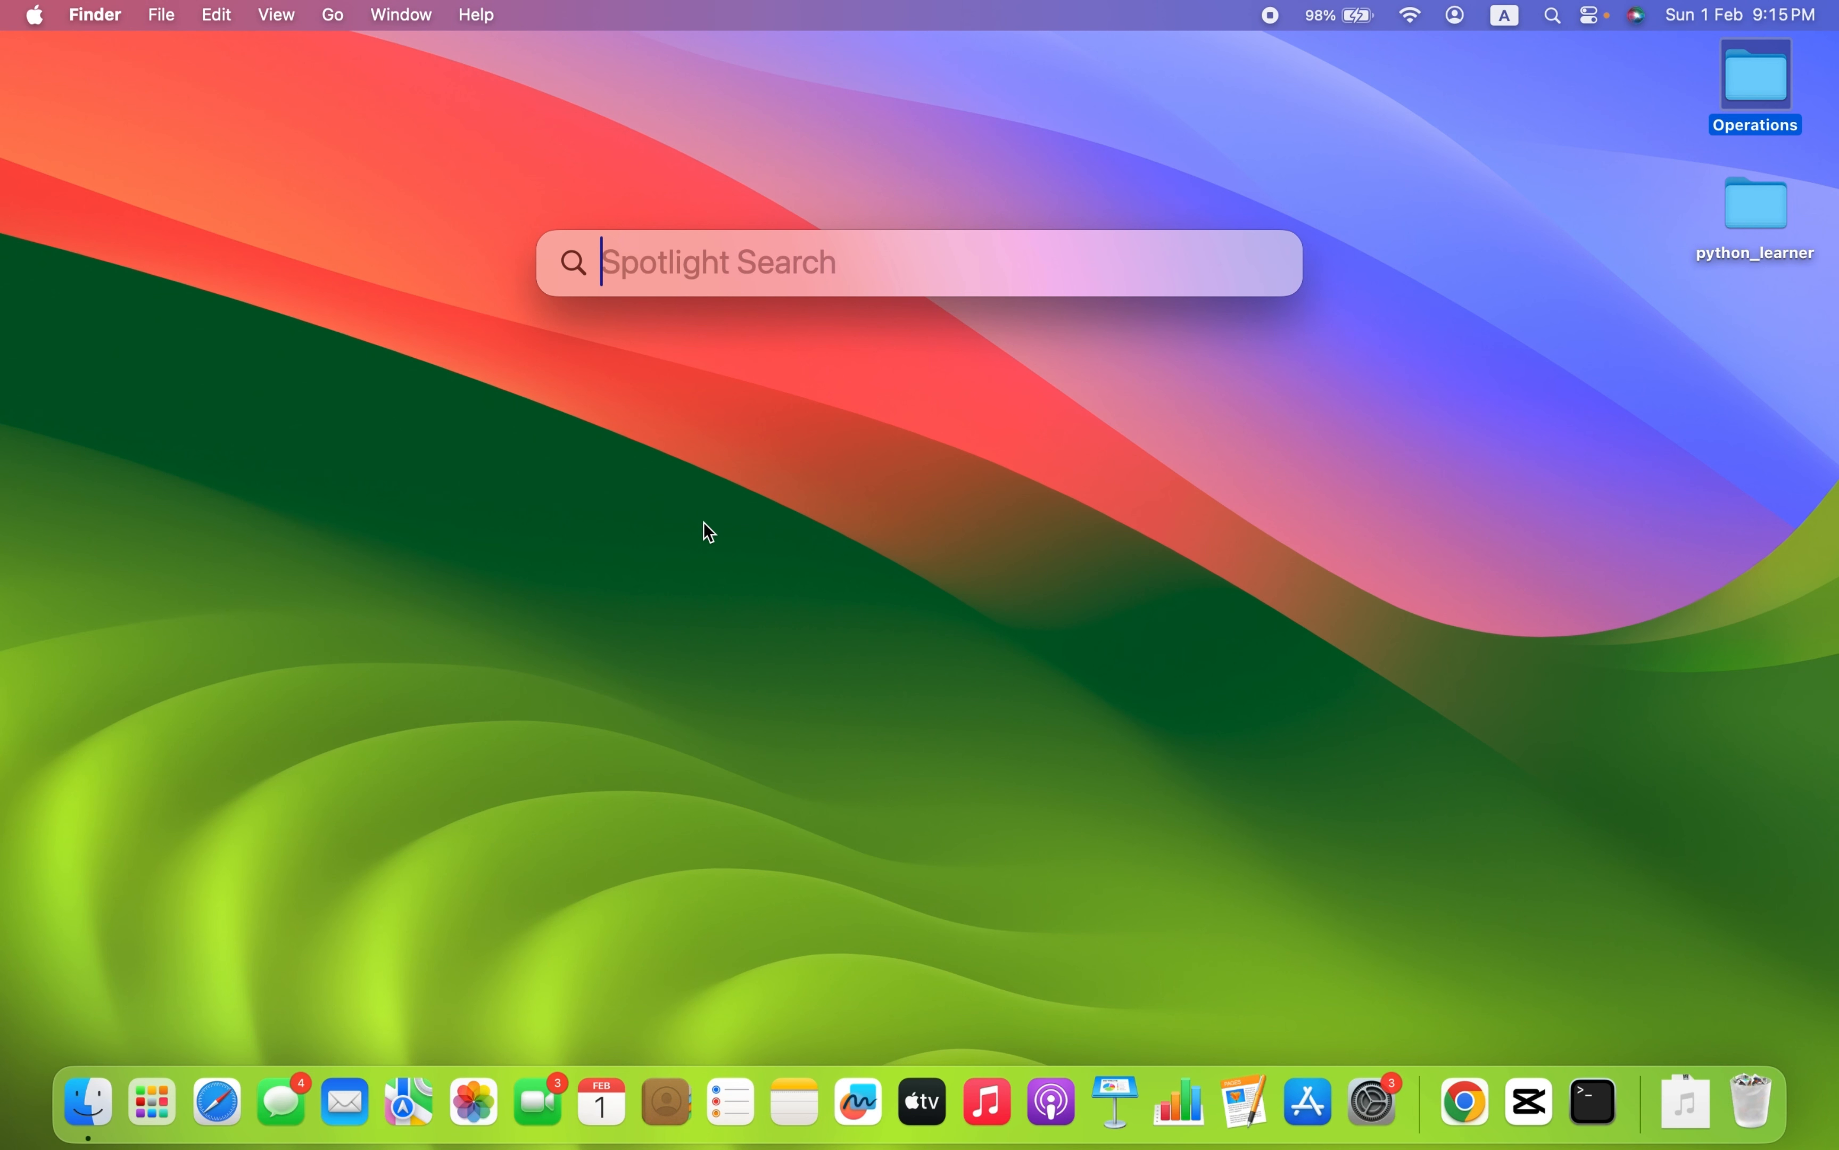
text(terminal)
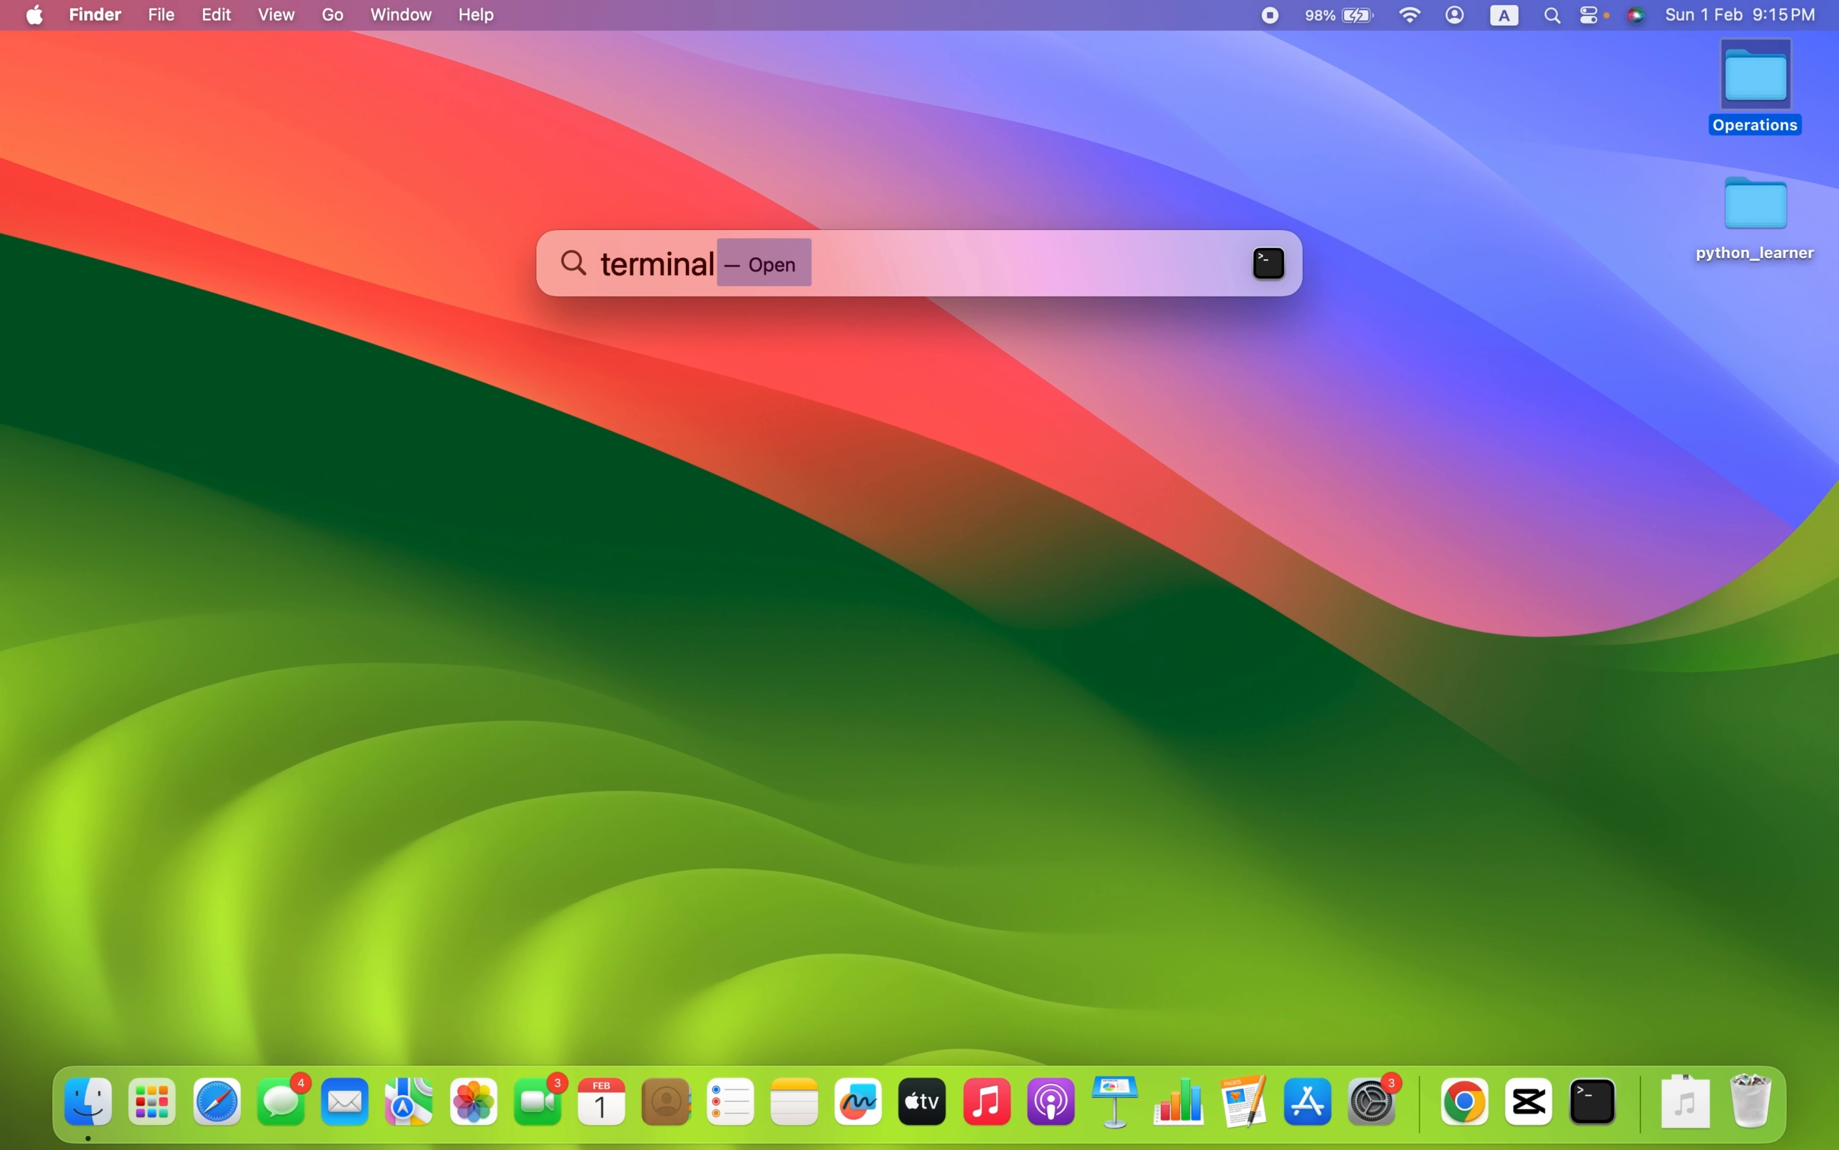
key(Return)
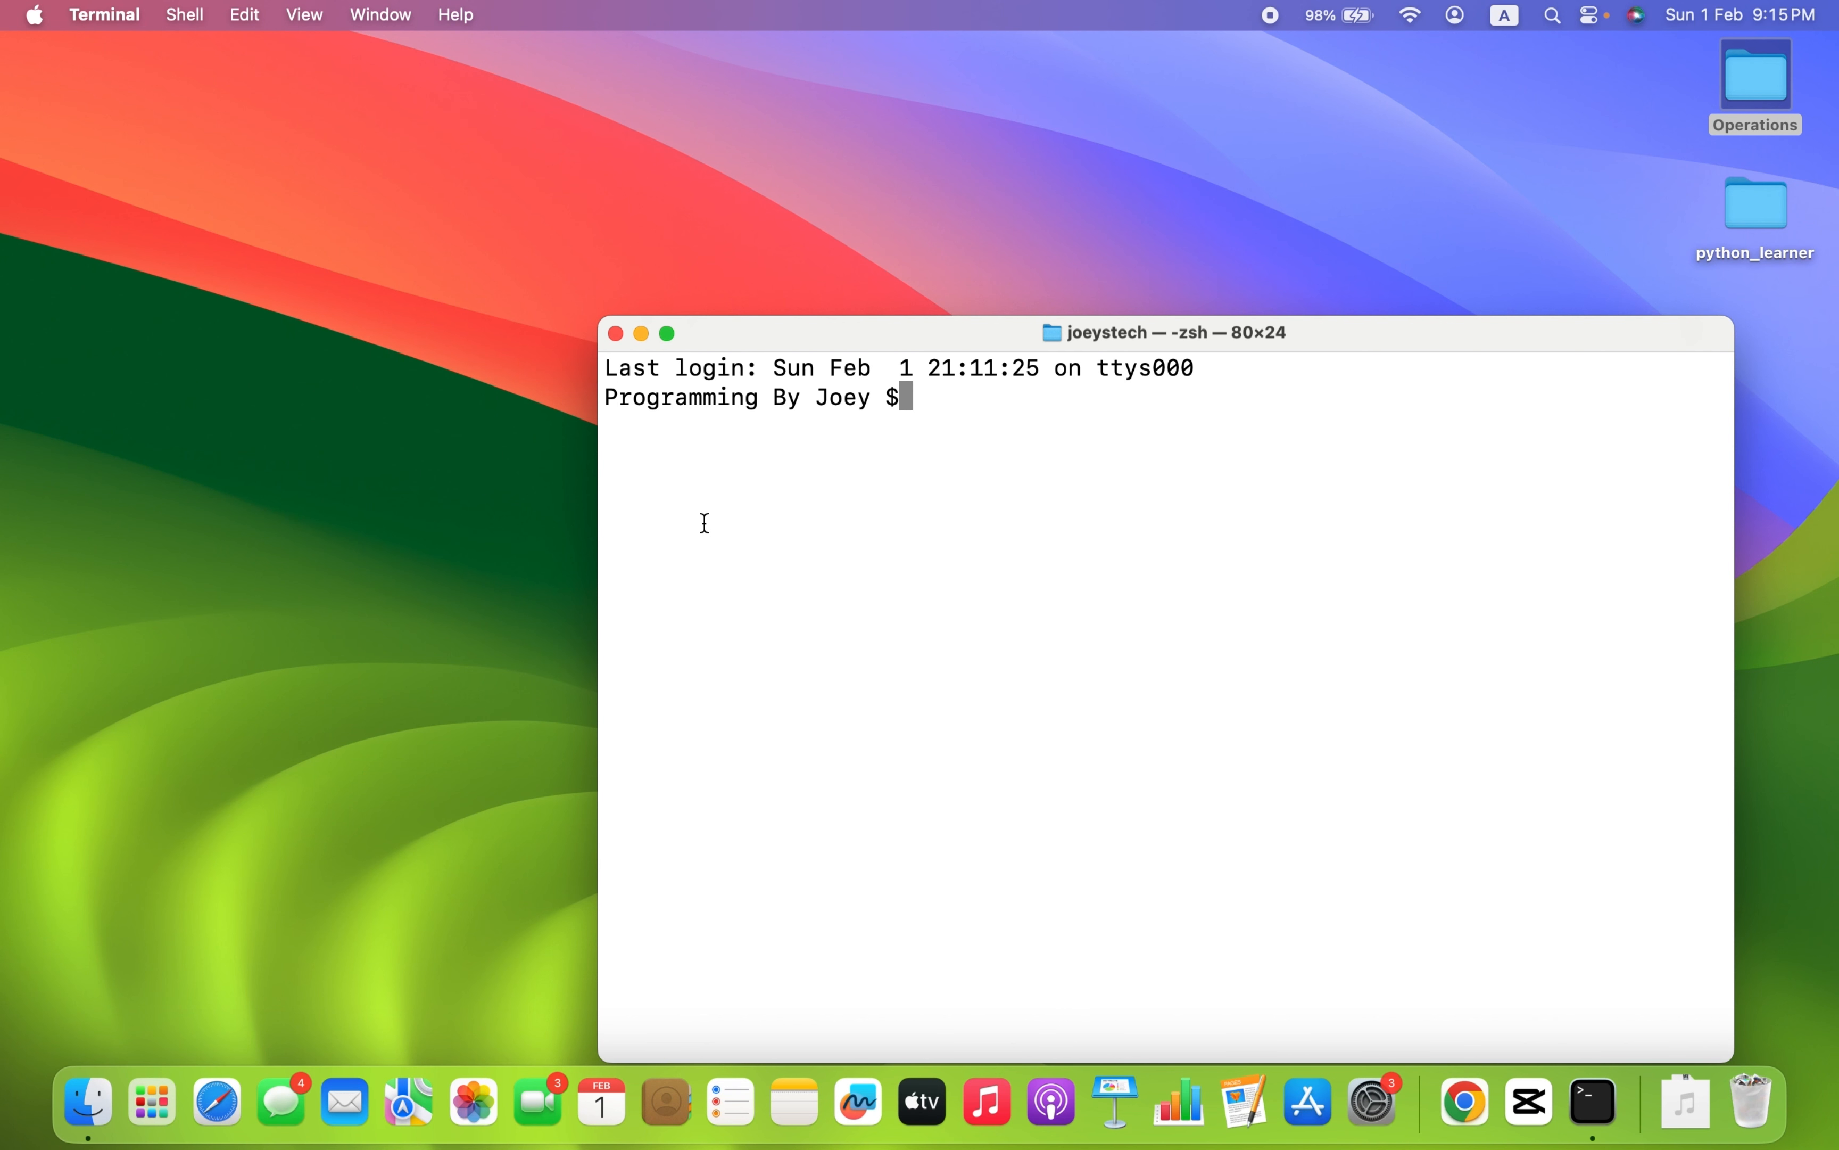
drag(867, 342, 794, 197)
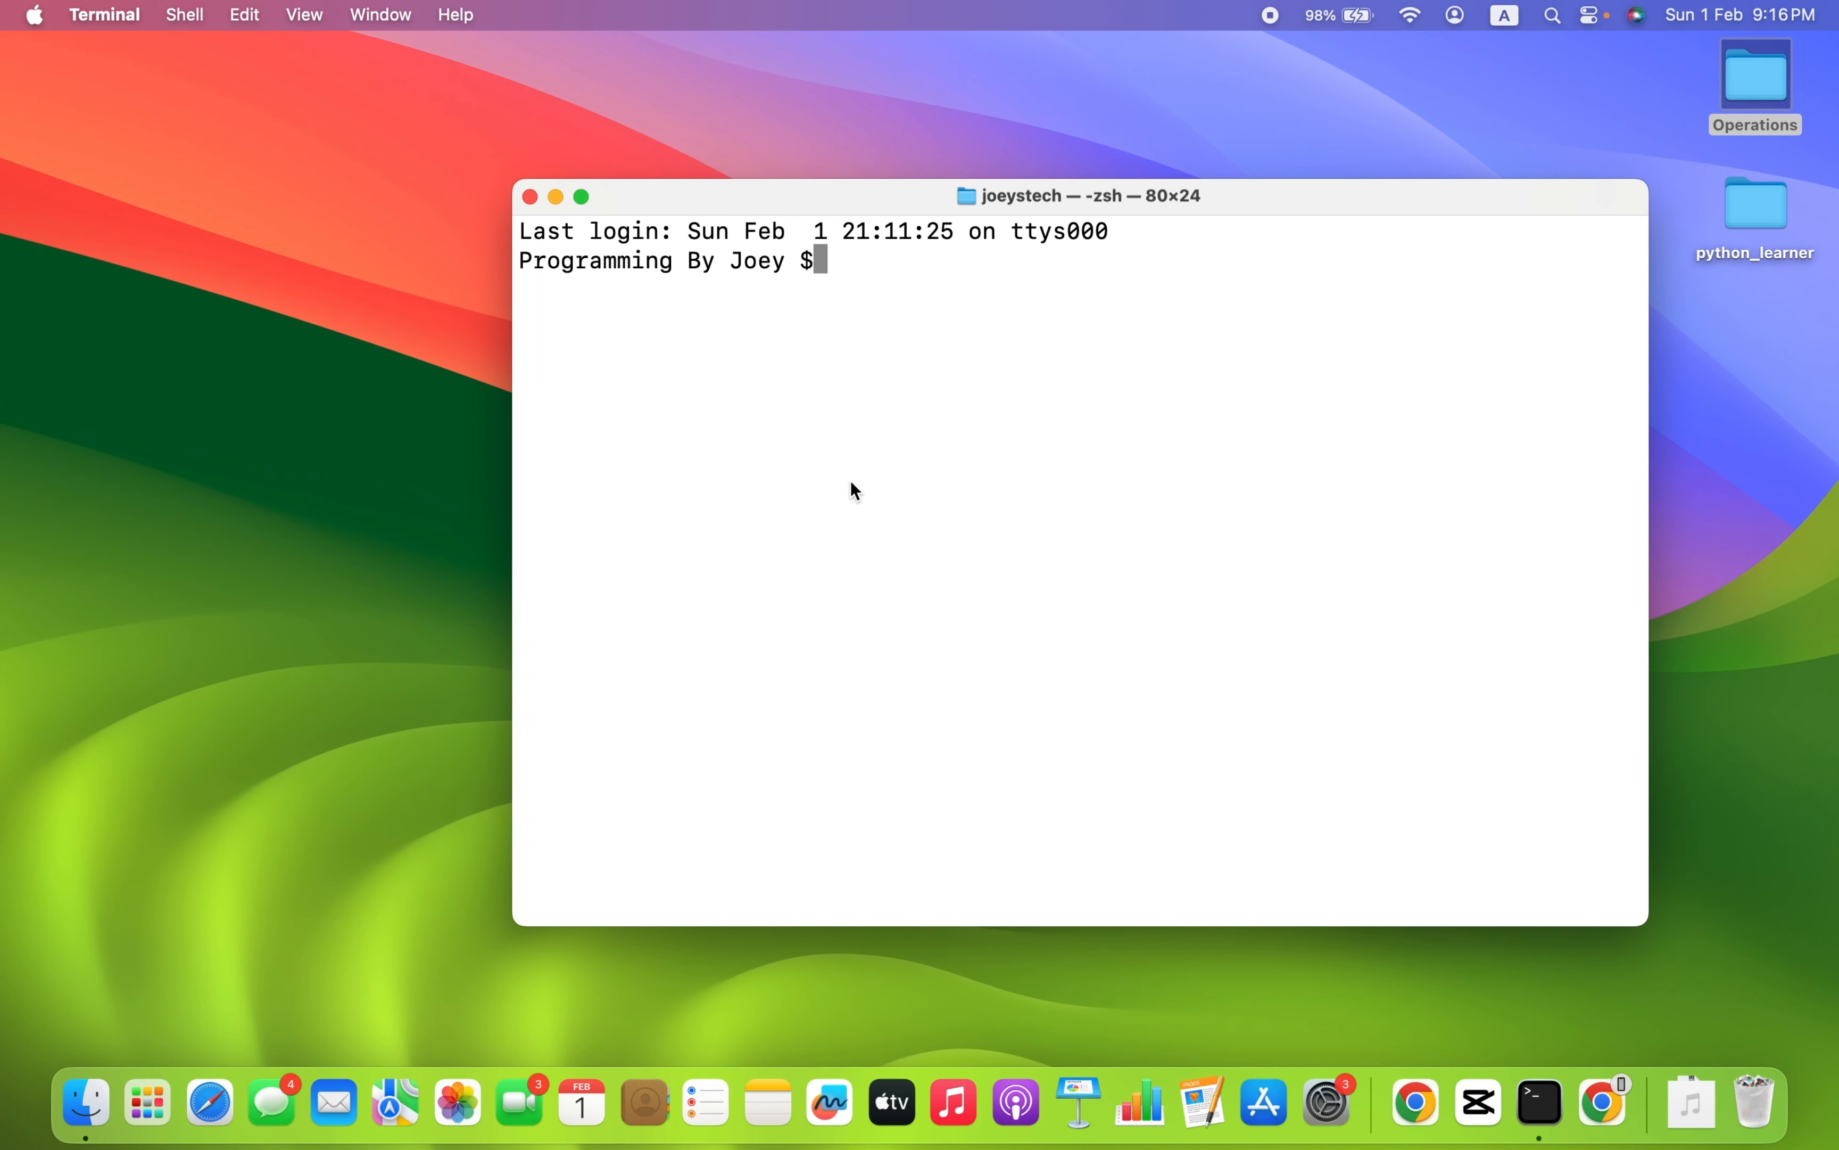
text(python3 --version)
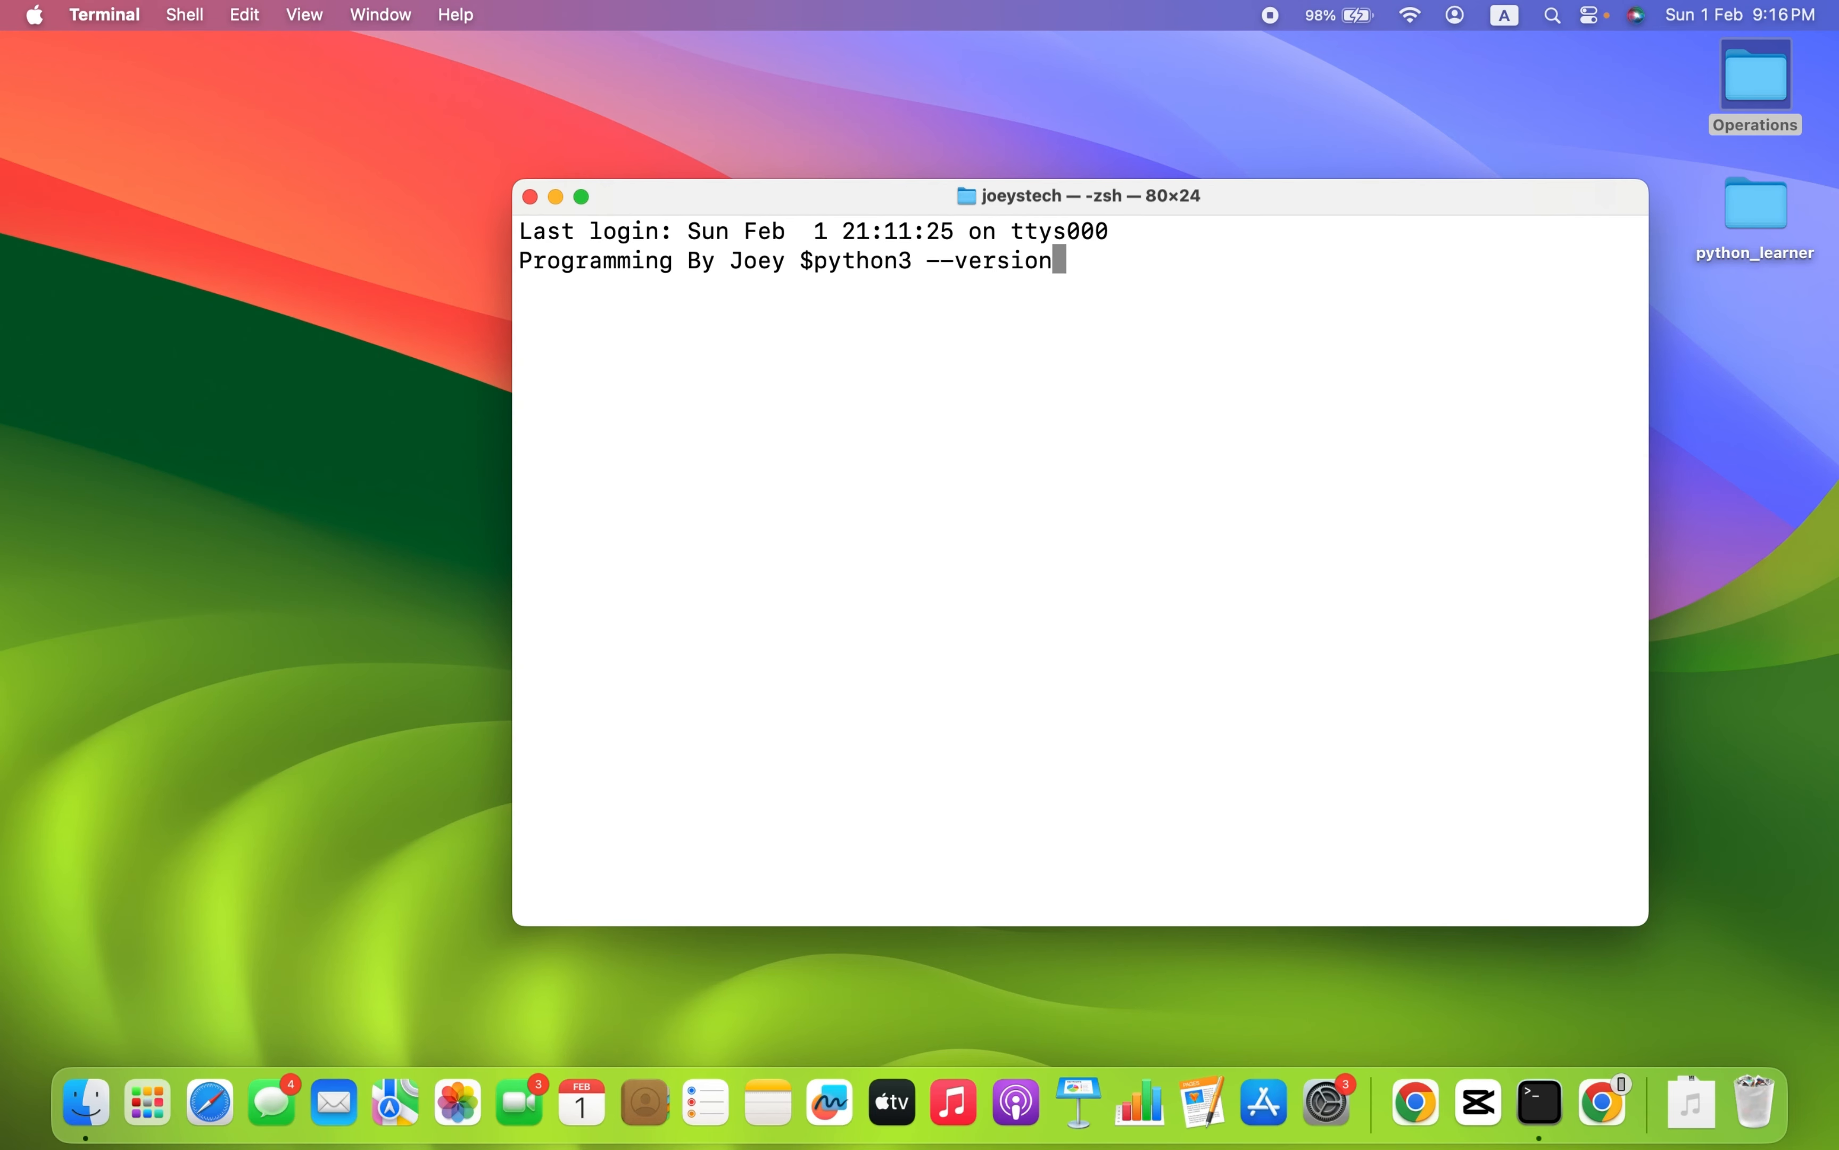
key(Return)
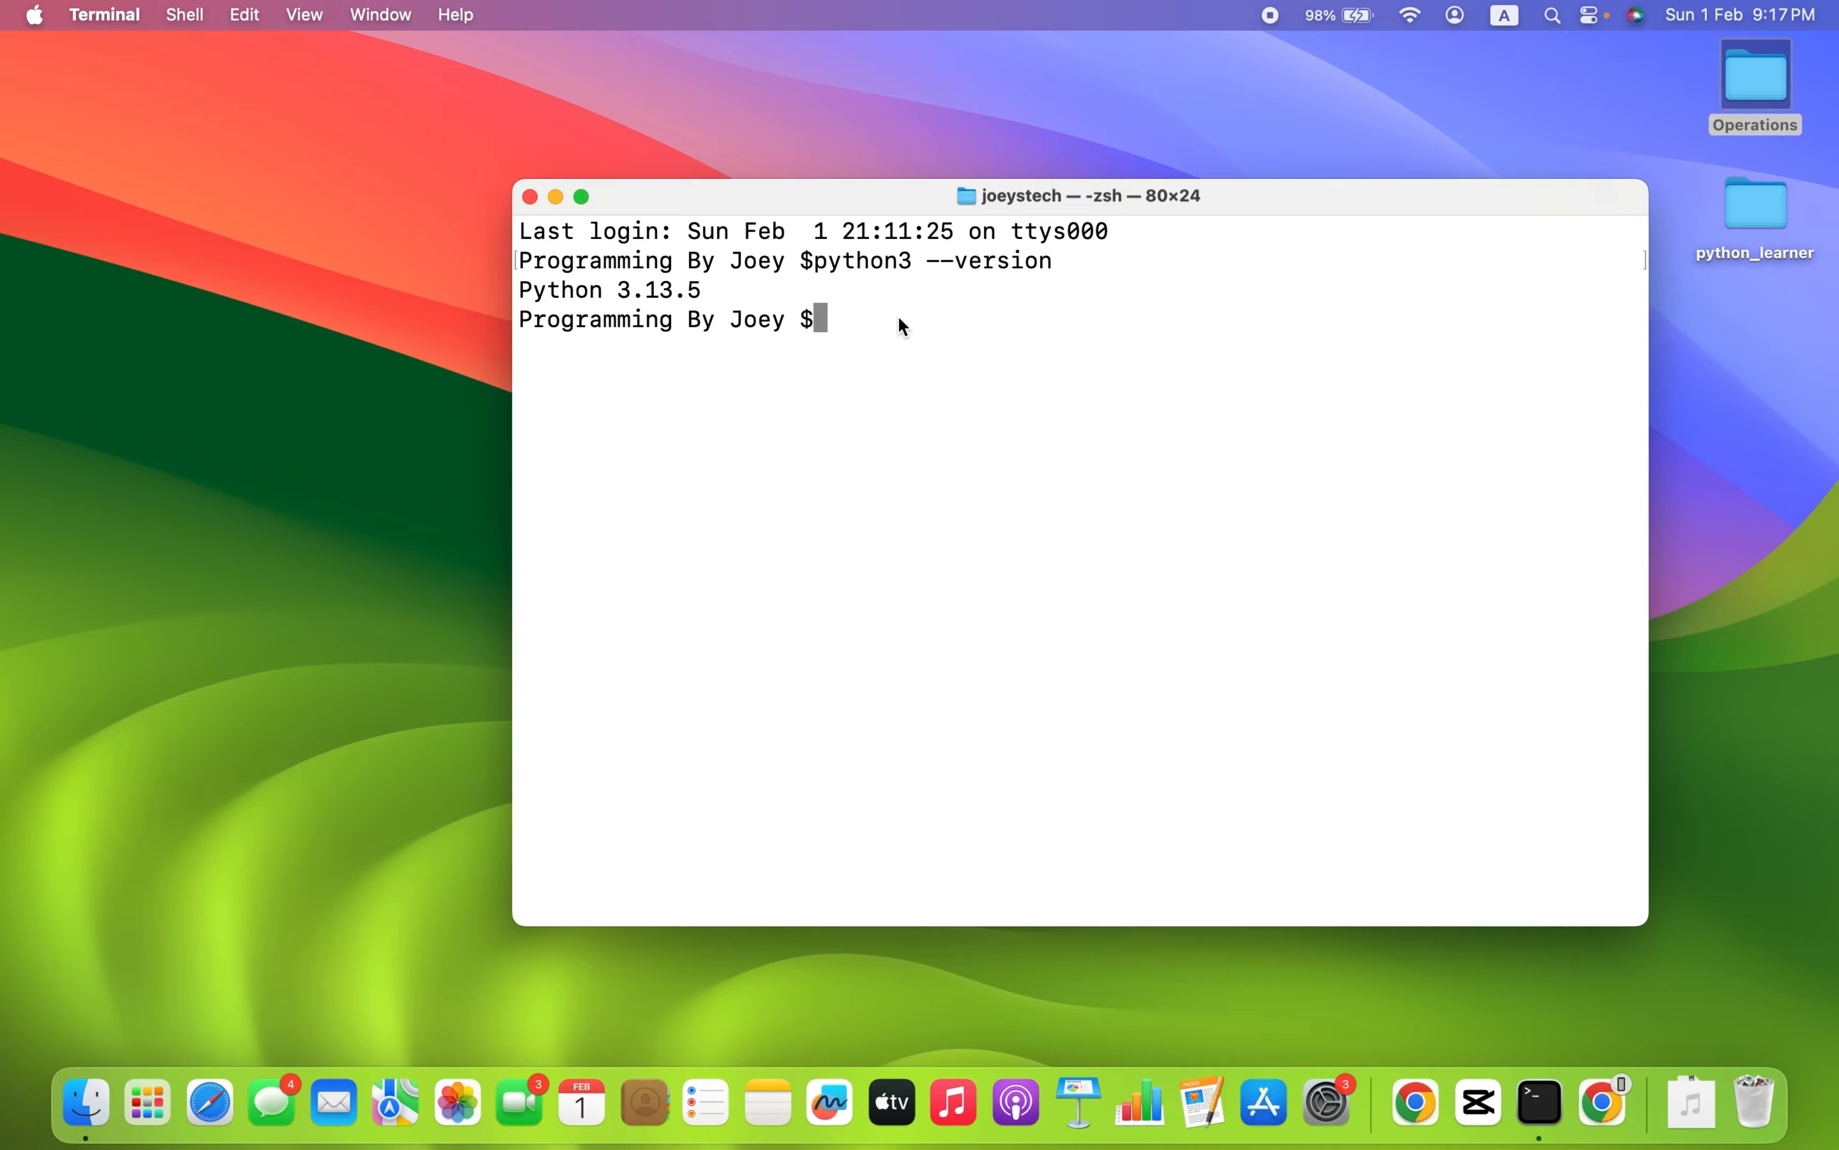
Step: Close the Terminal window and quit Terminal
click(530, 197)
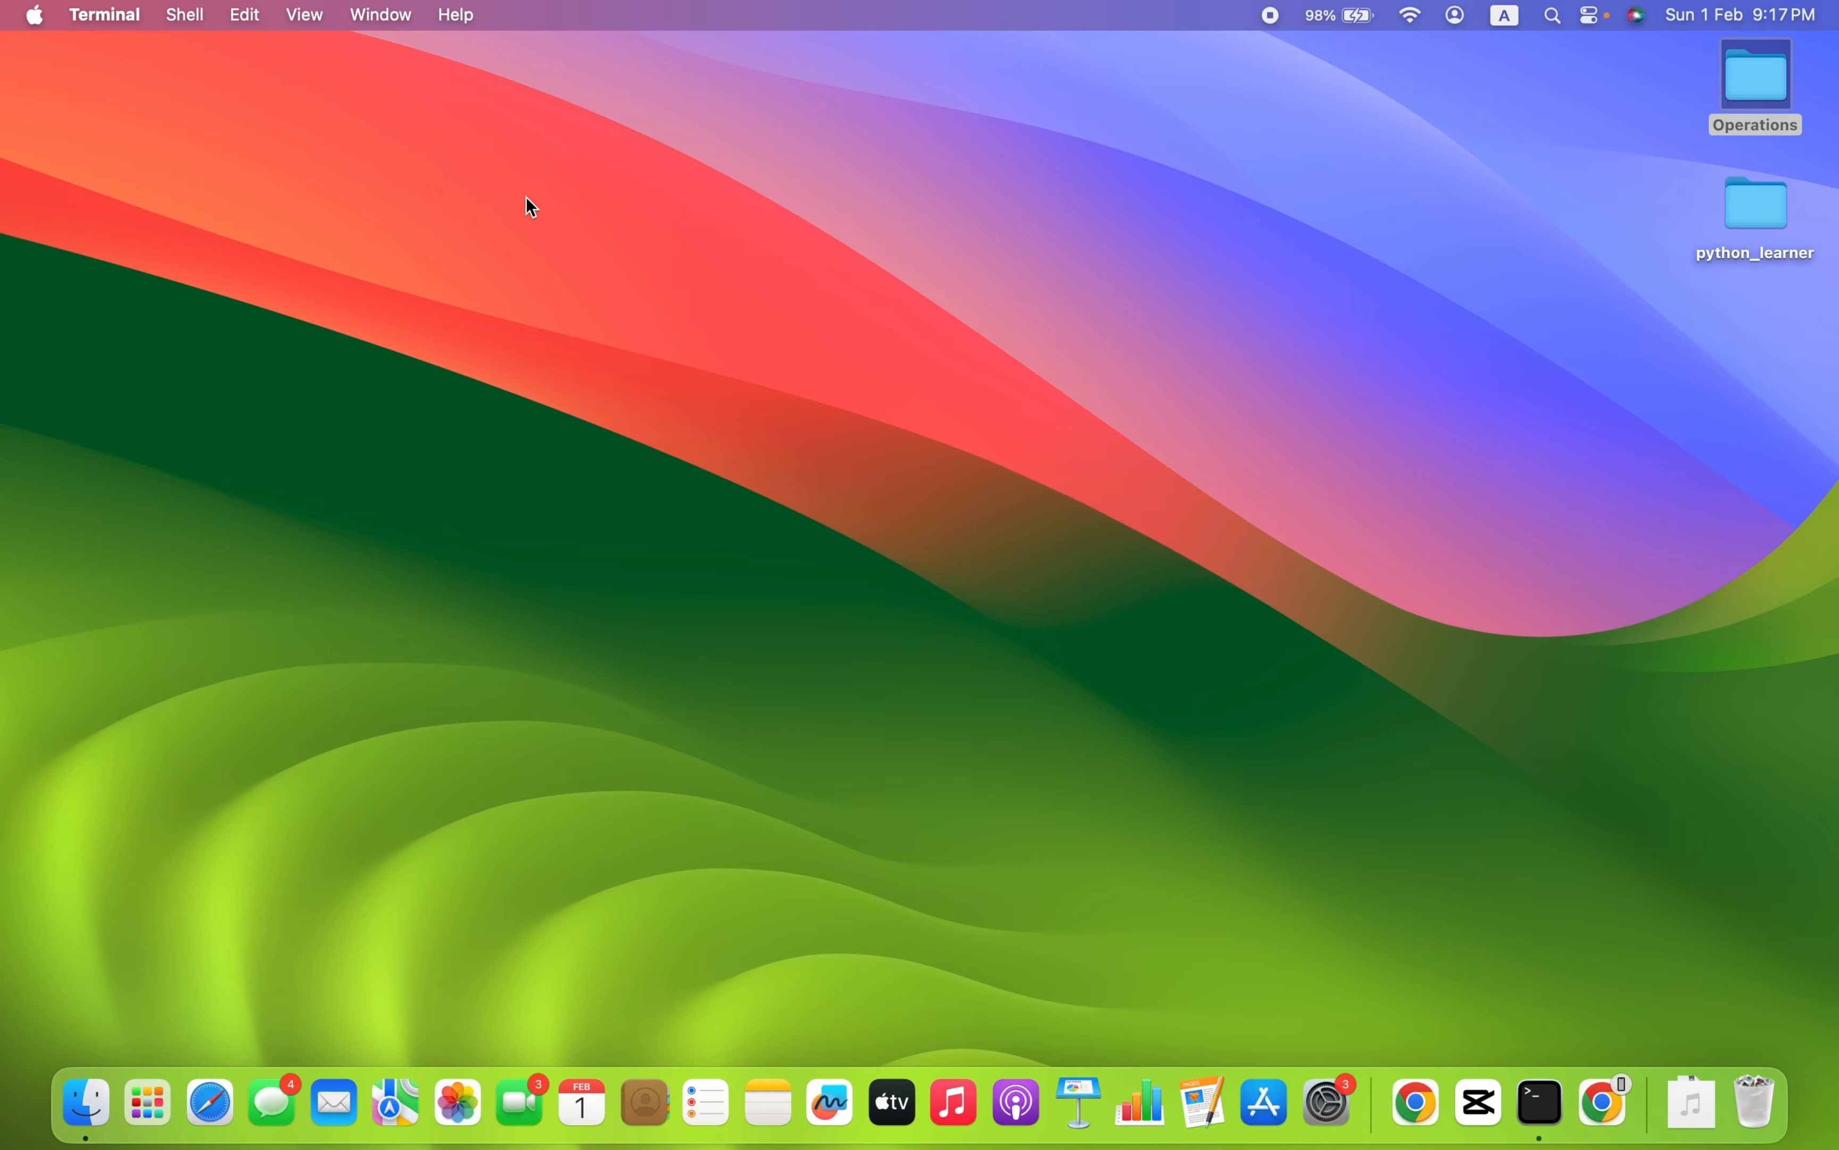
right_click(1539, 1102)
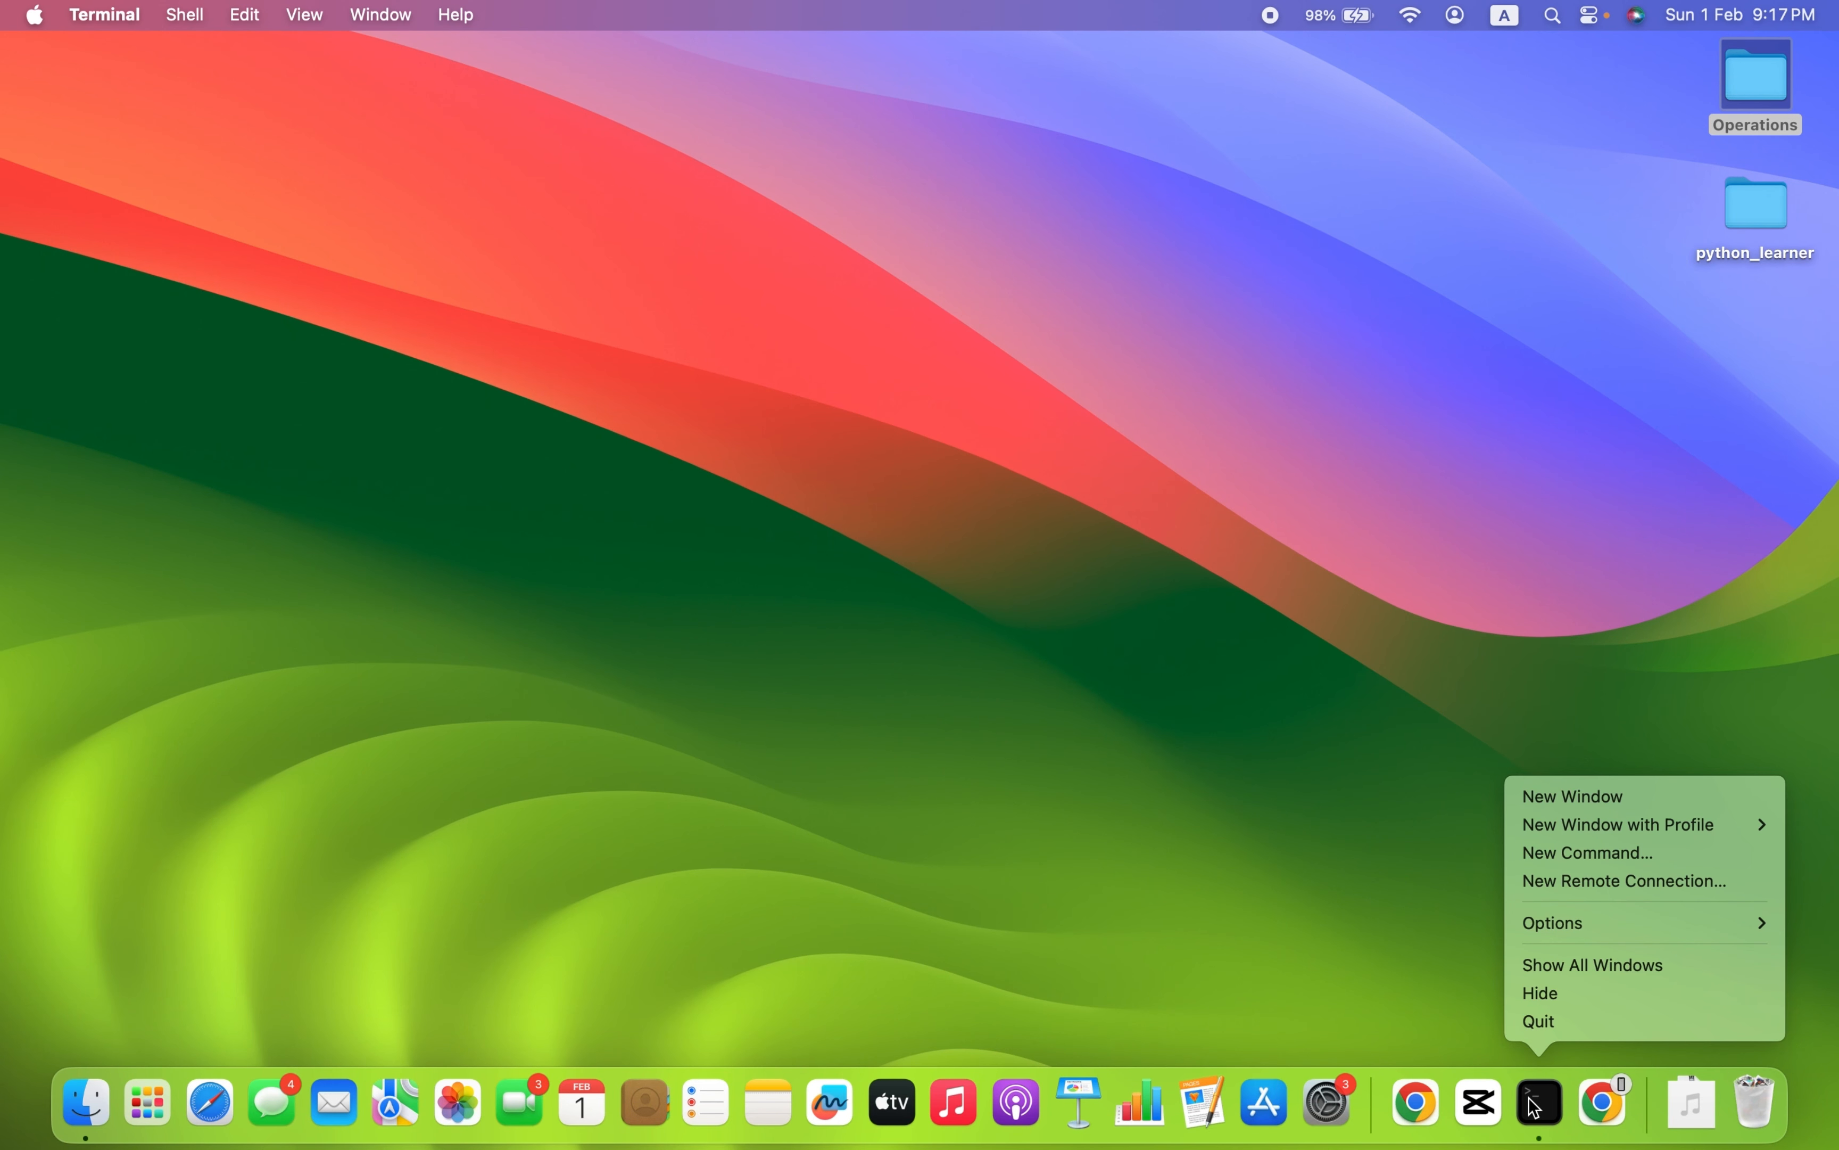
click(1566, 1025)
Step: Switch to Chrome and go to python.org
click(1416, 1102)
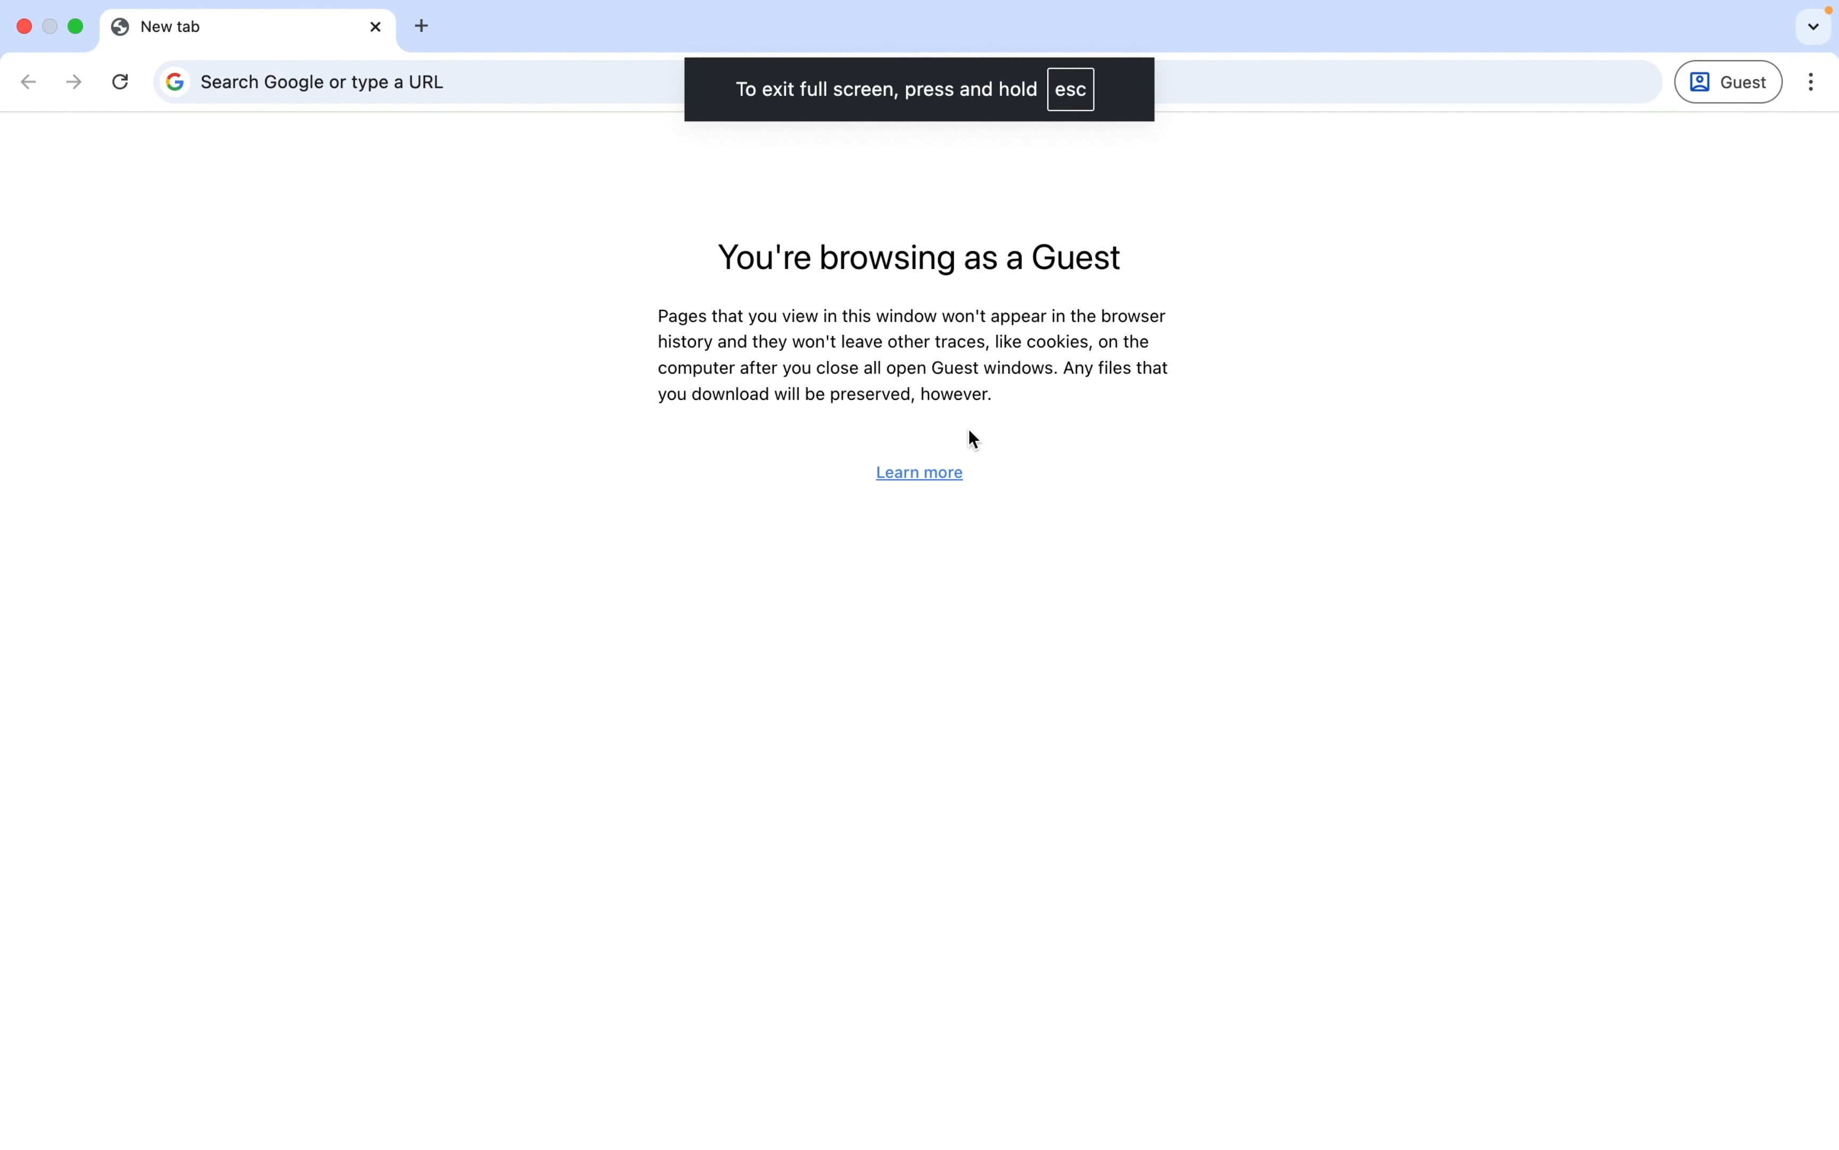
click(408, 86)
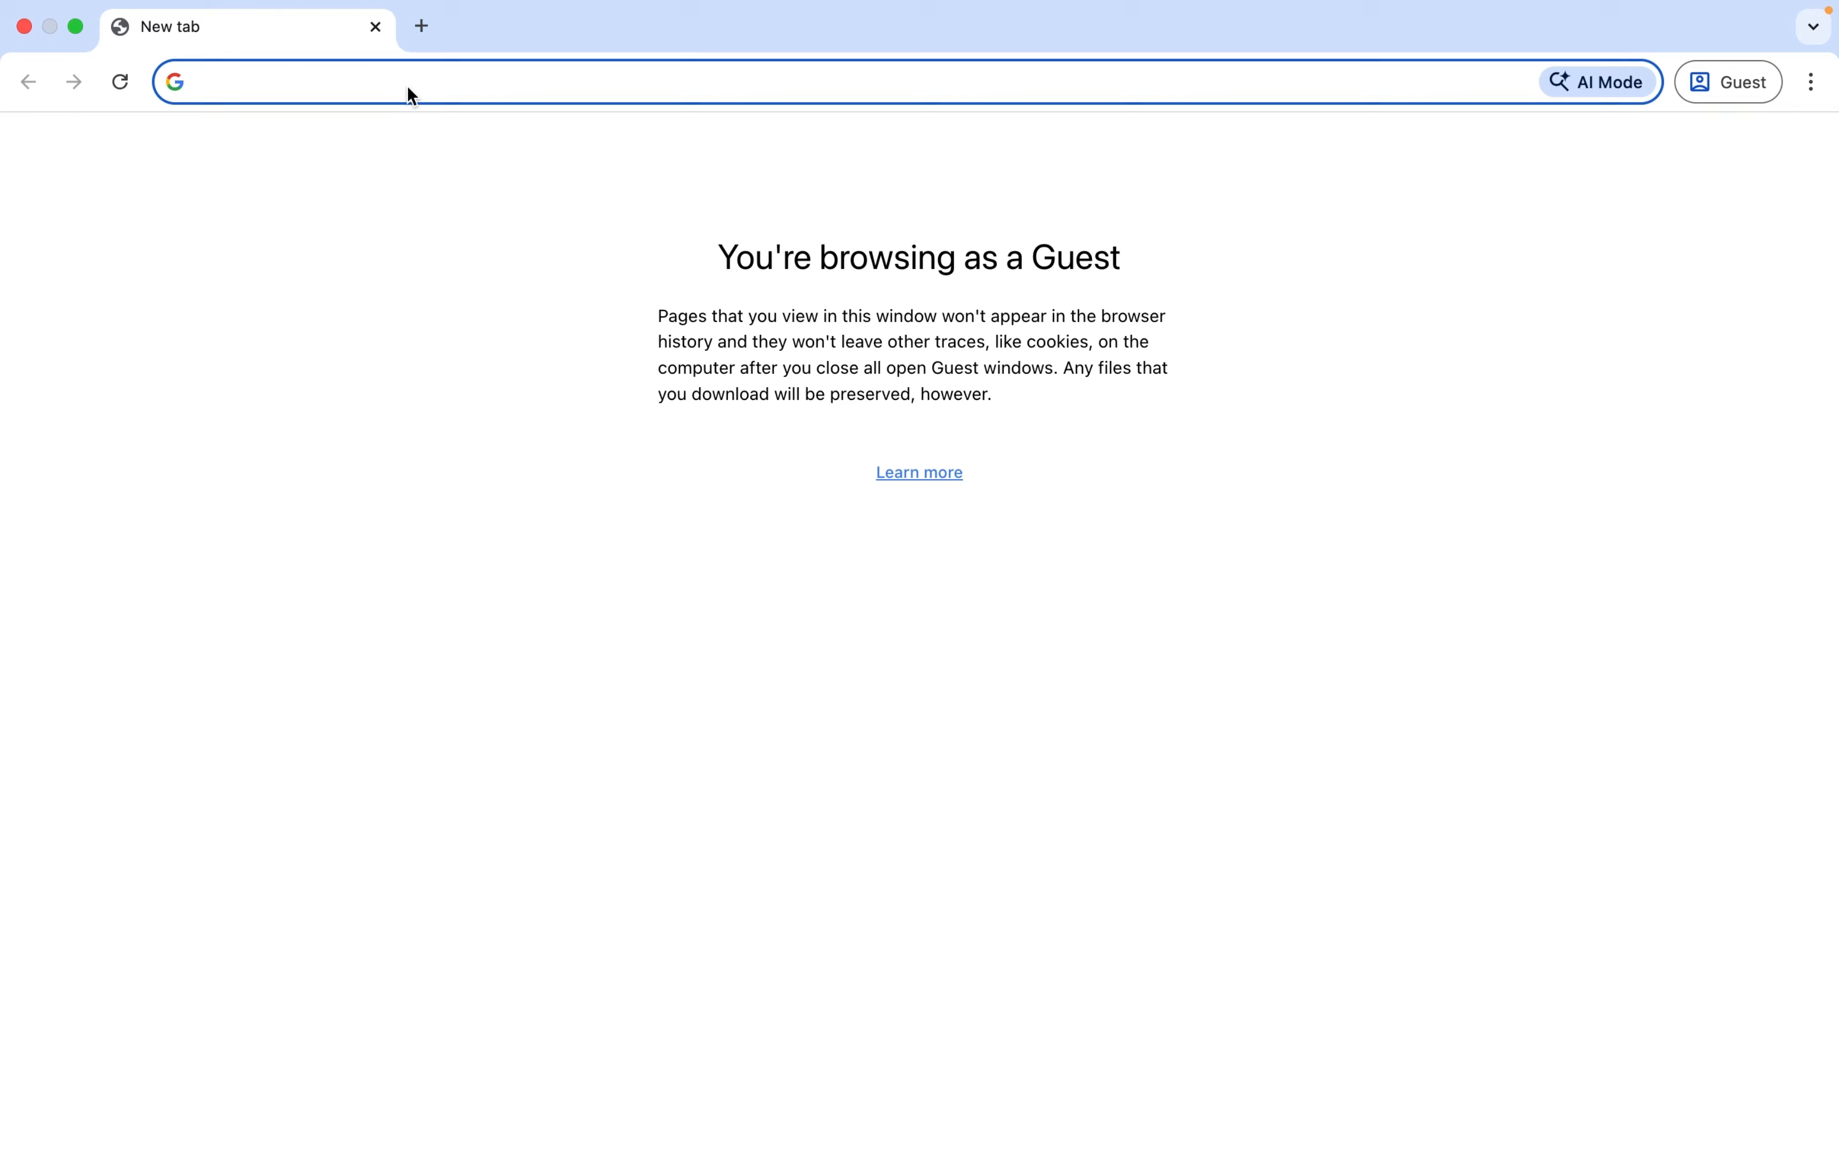
text(python.org)
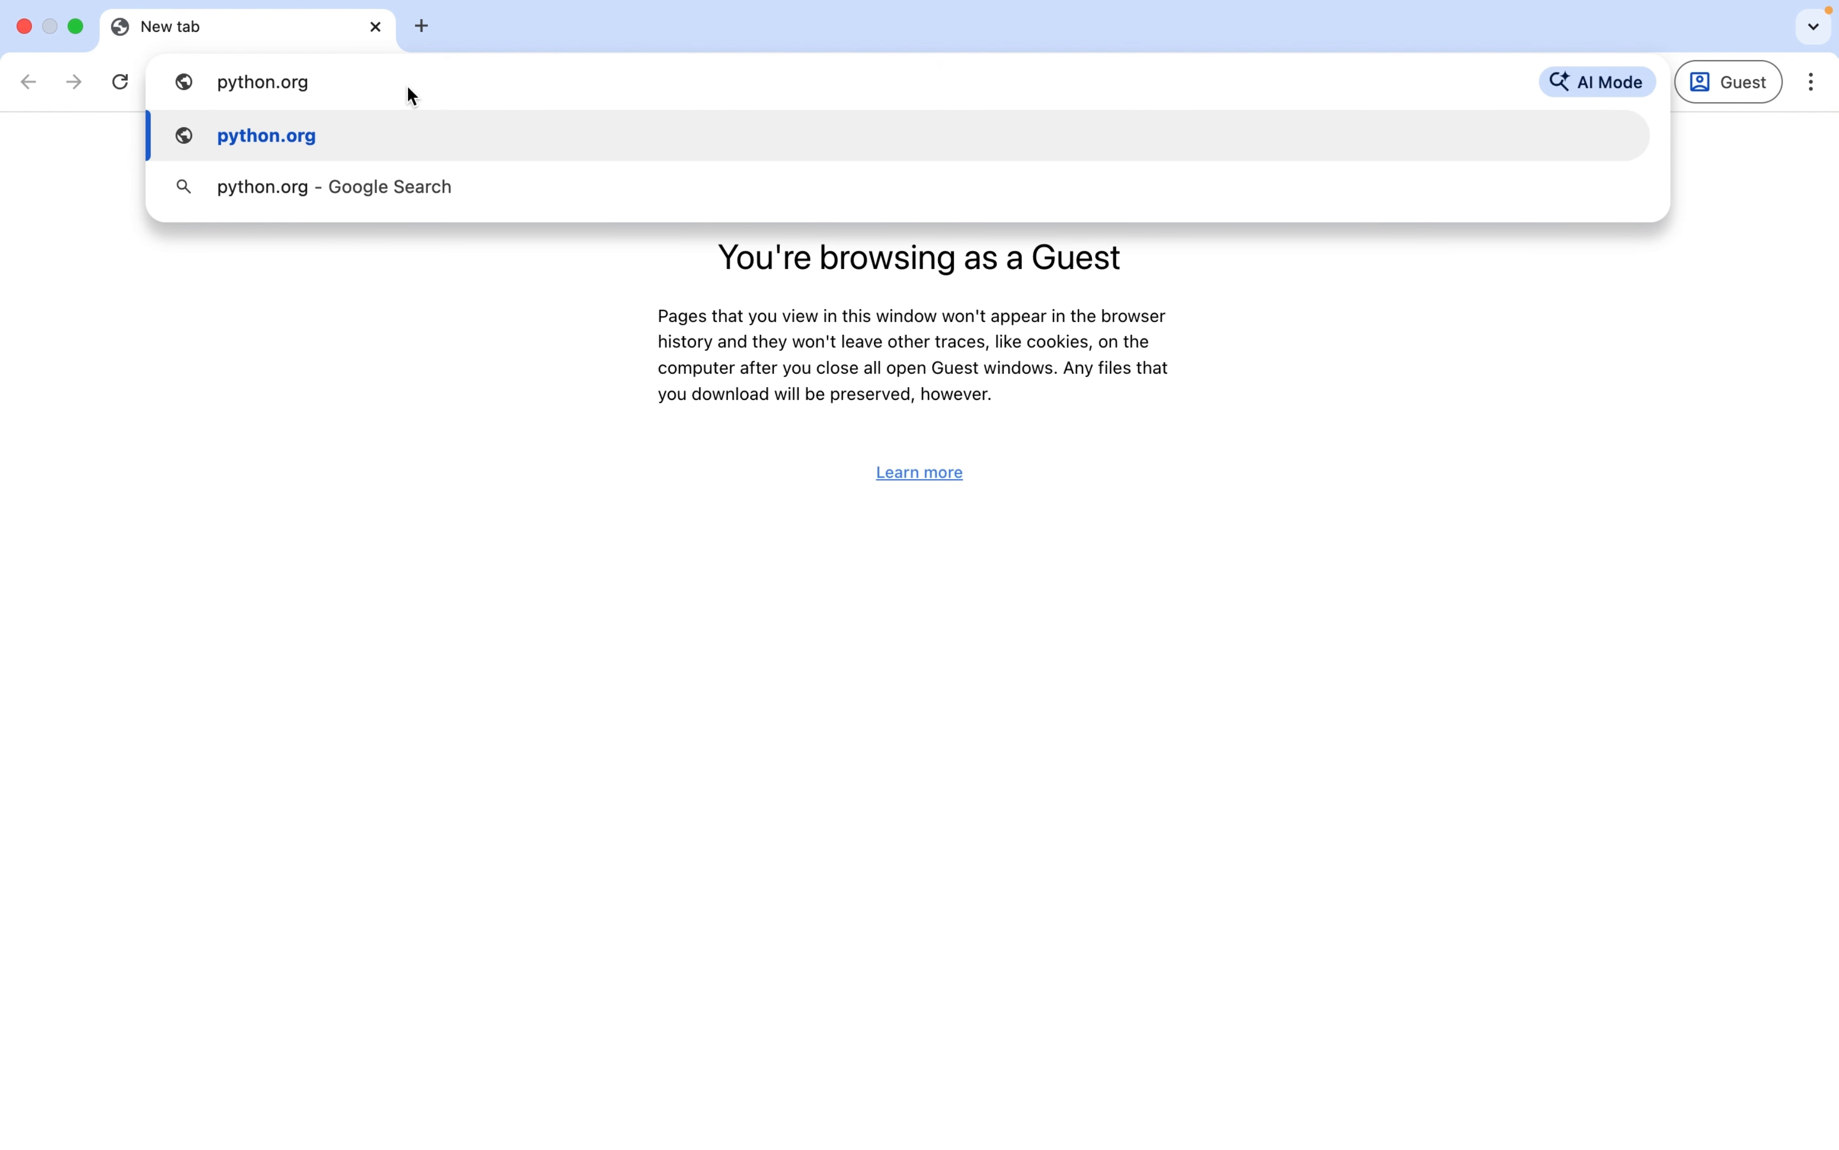
key(Return)
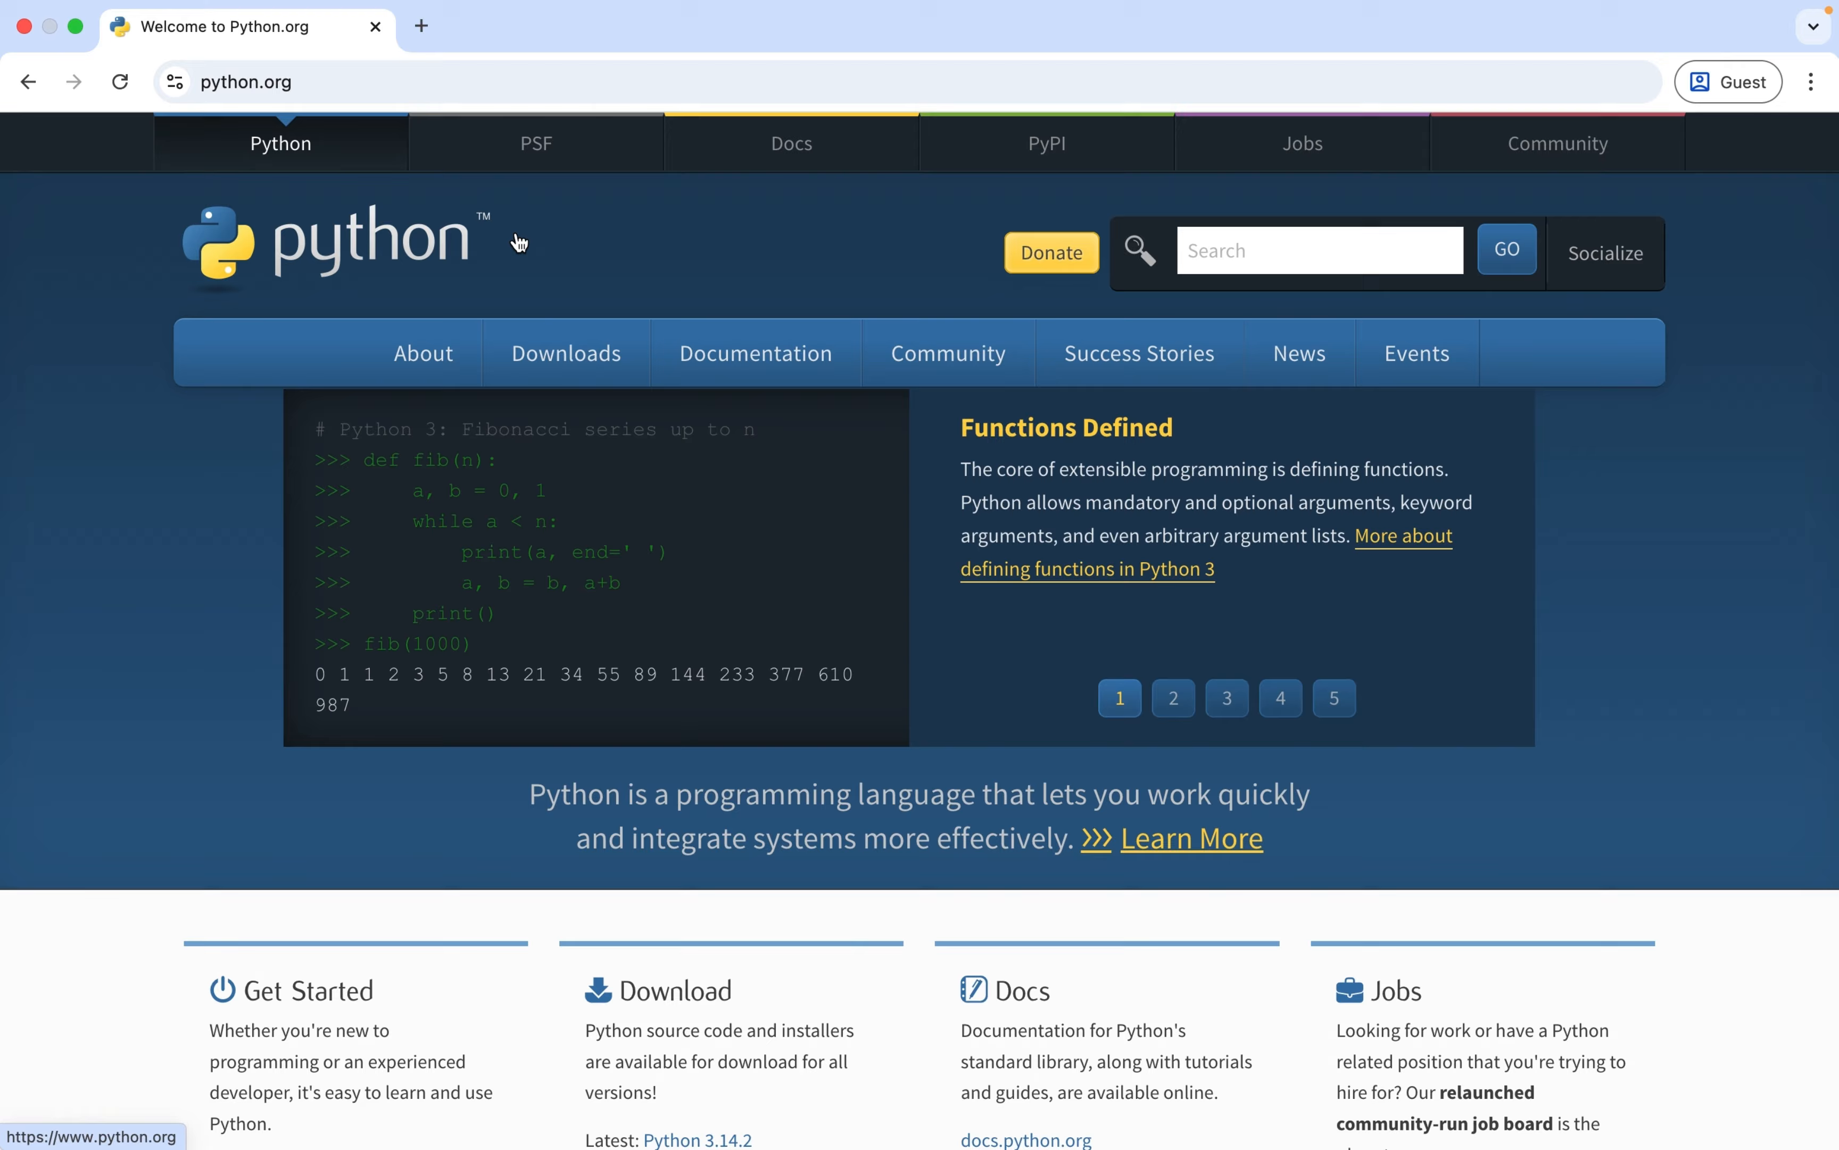
Step: Download the Python 3.14.2 installer for macOS, saving python-3.14.2-macos11.pkg in the Downloads folder
mouse_move(583, 357)
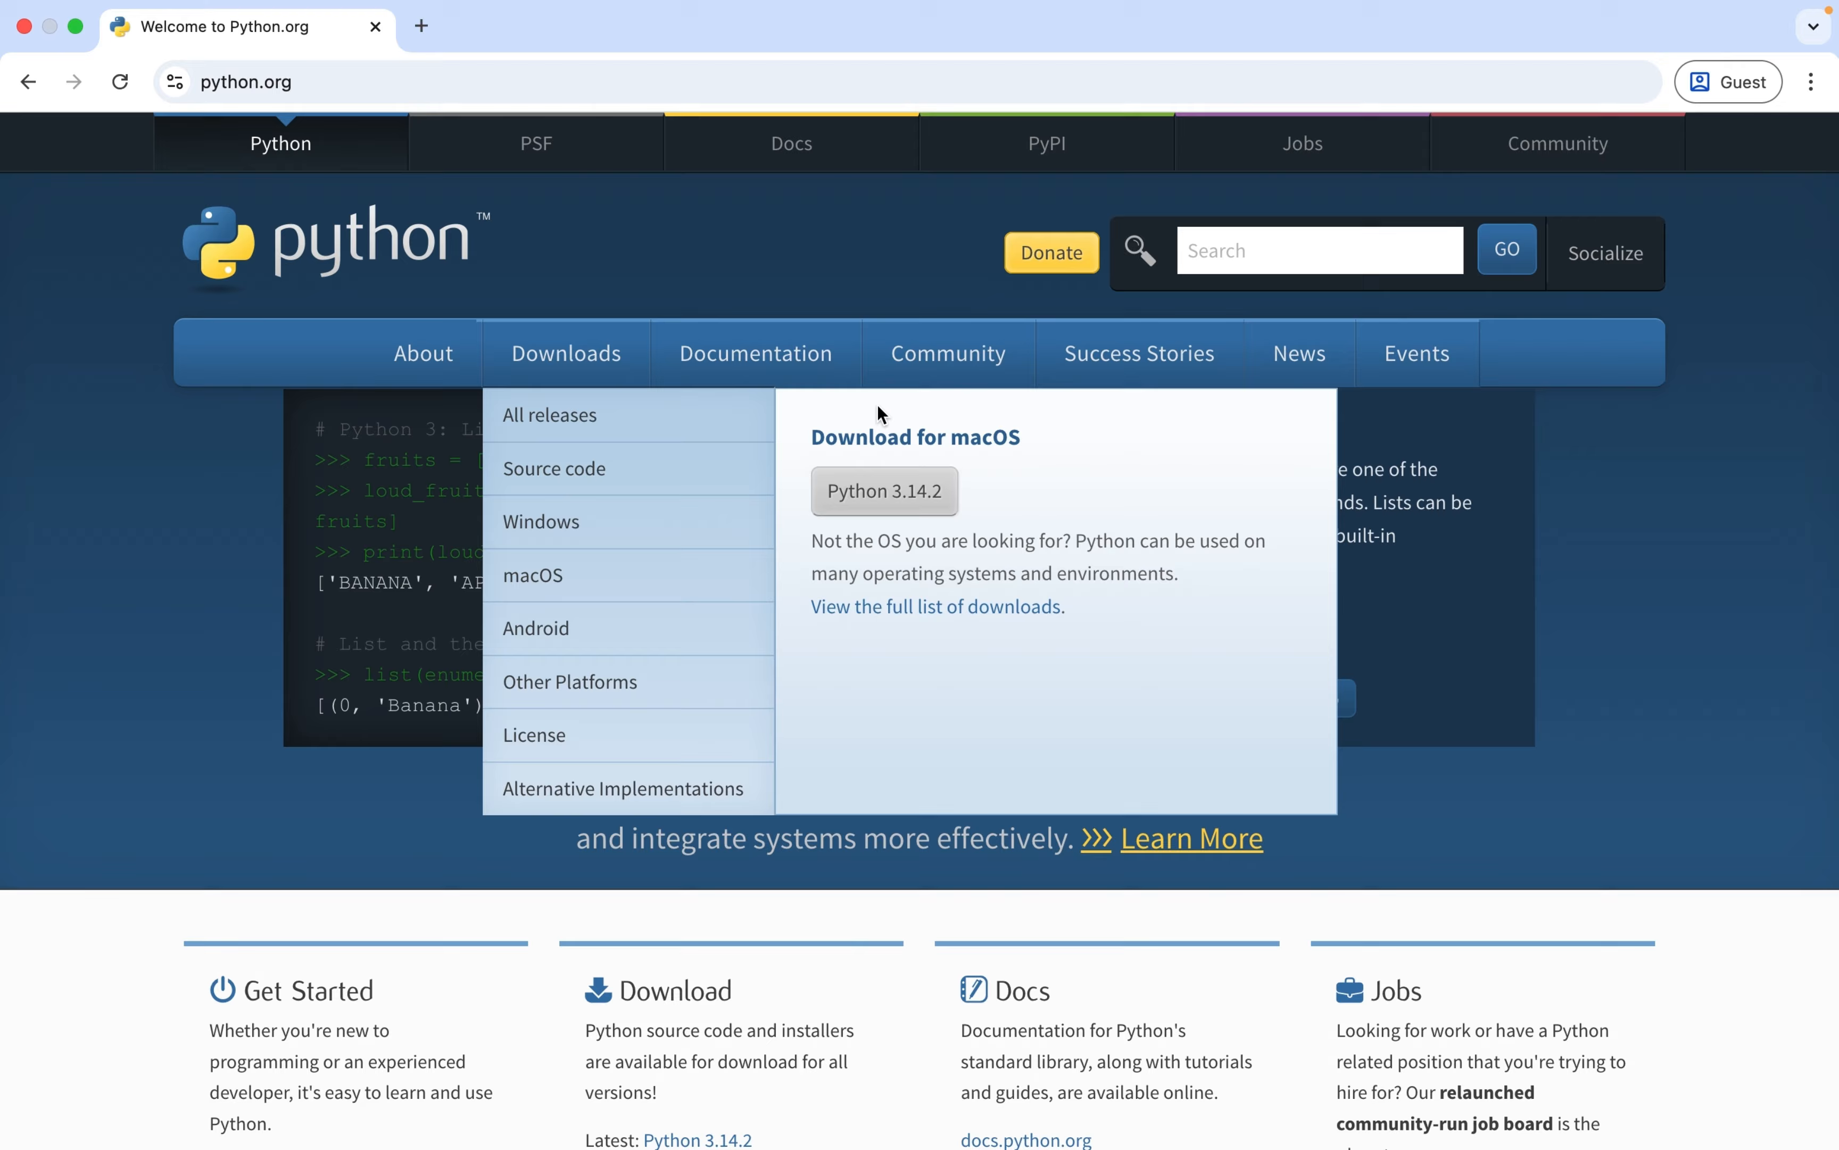
click(873, 511)
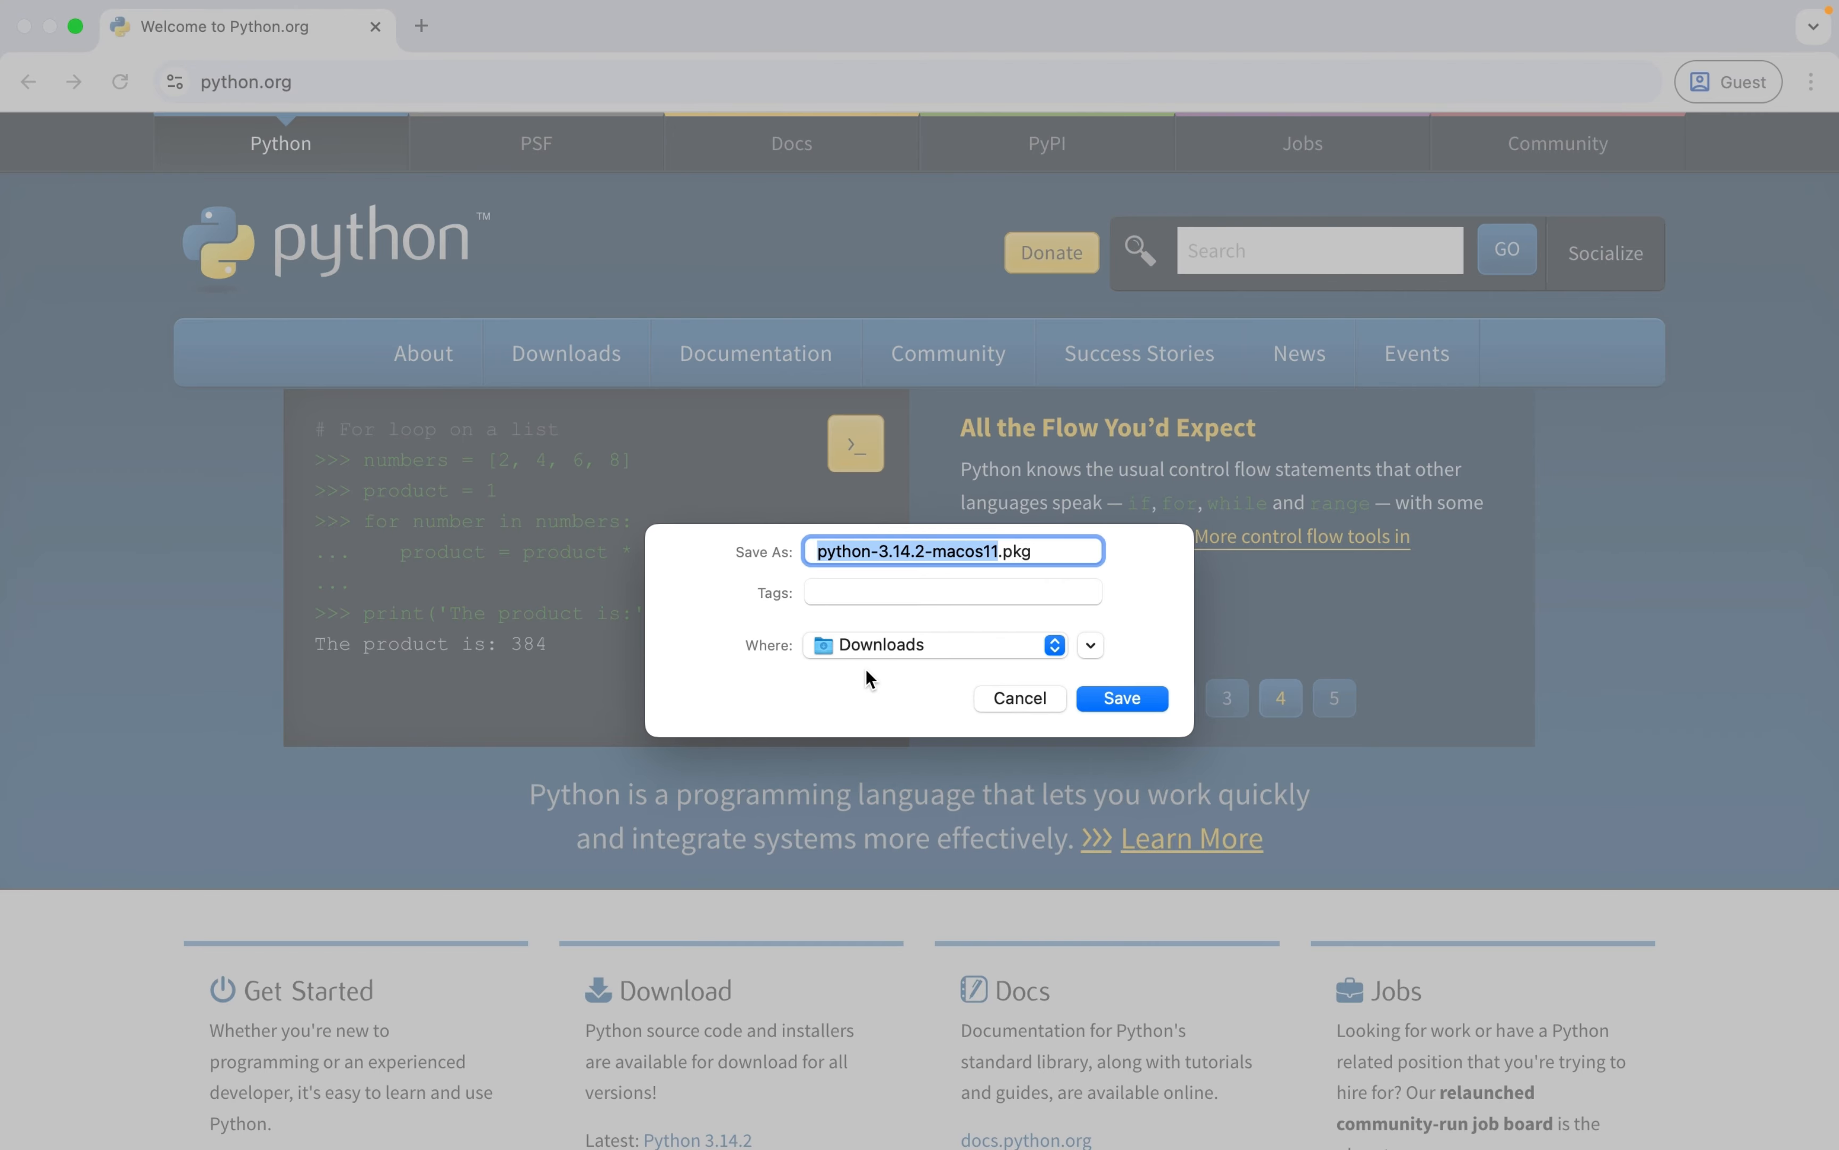
click(1054, 644)
click(1051, 646)
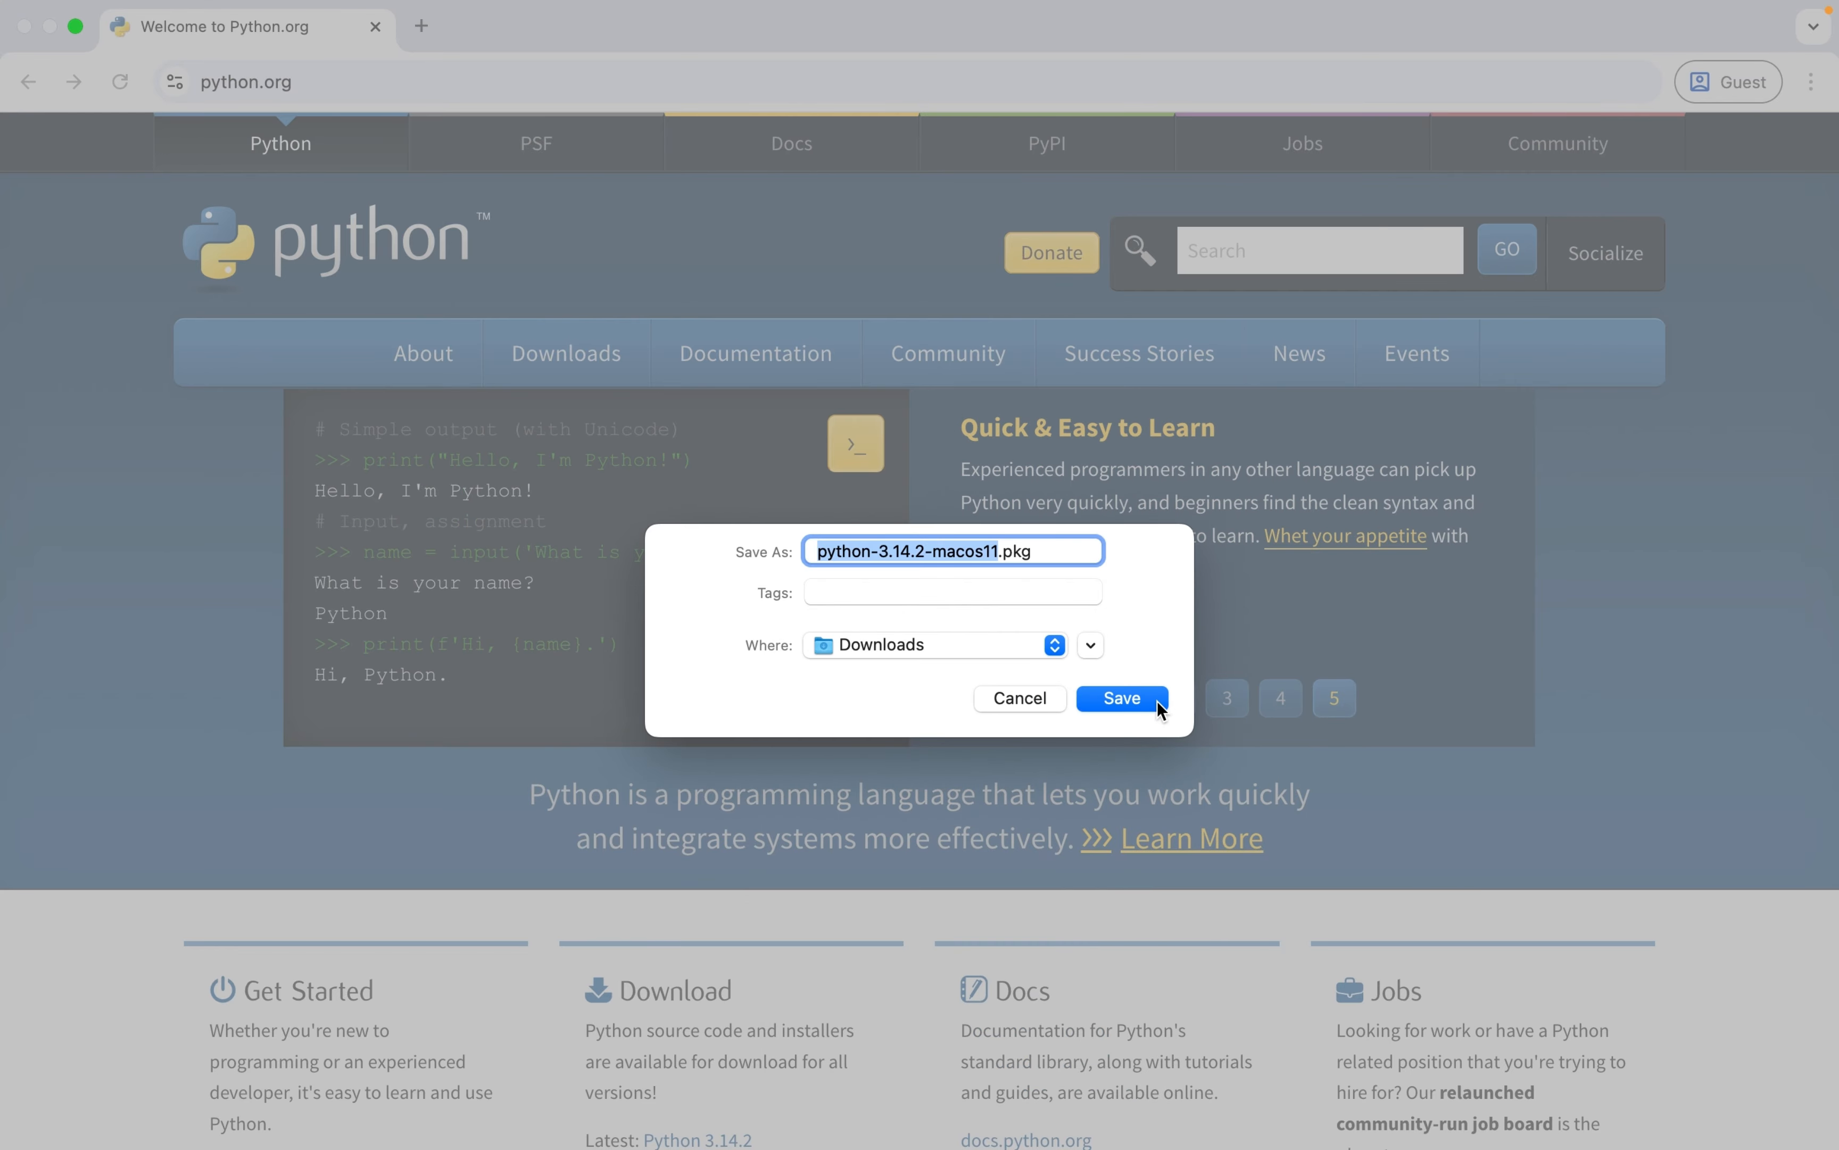
click(1122, 698)
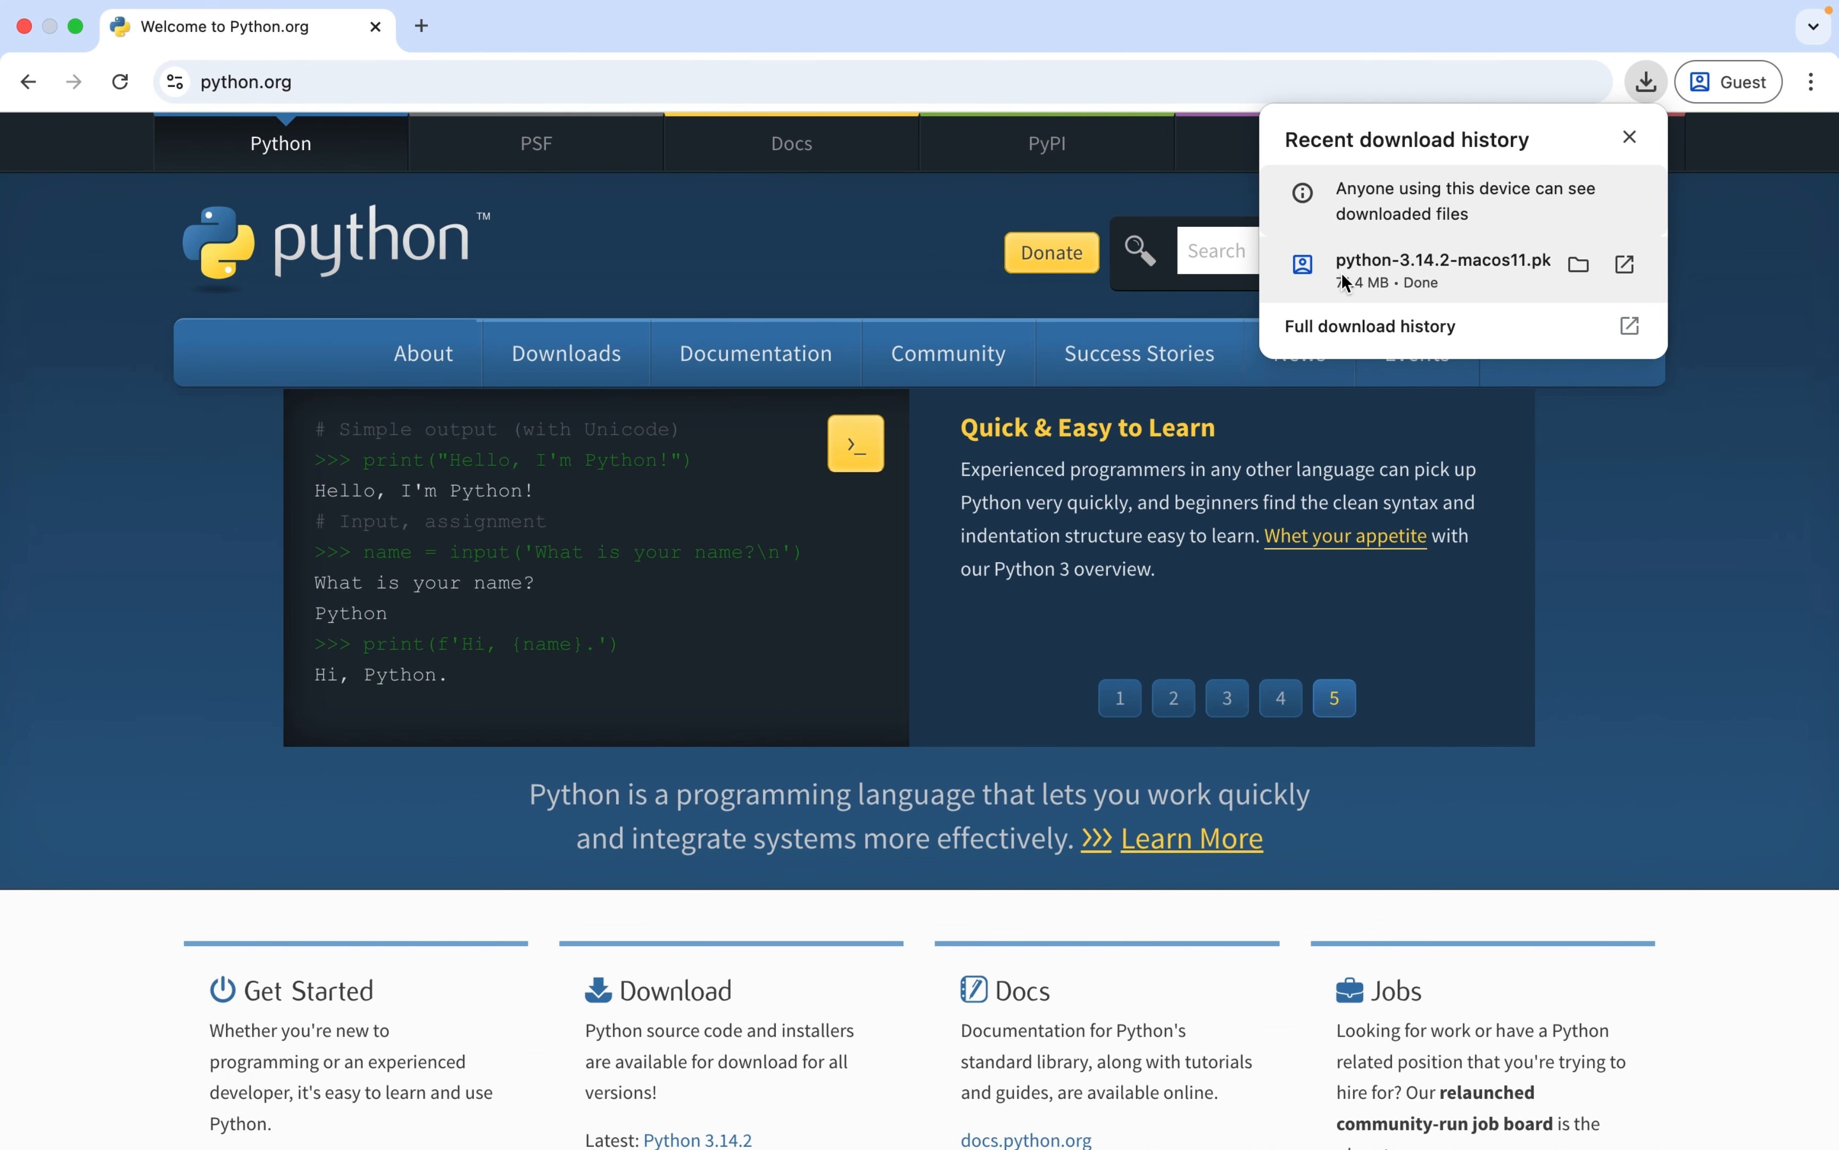
Step: Launch the downloaded Python package and go through the installer's introductory pages, agreeing to the software licence
click(1626, 267)
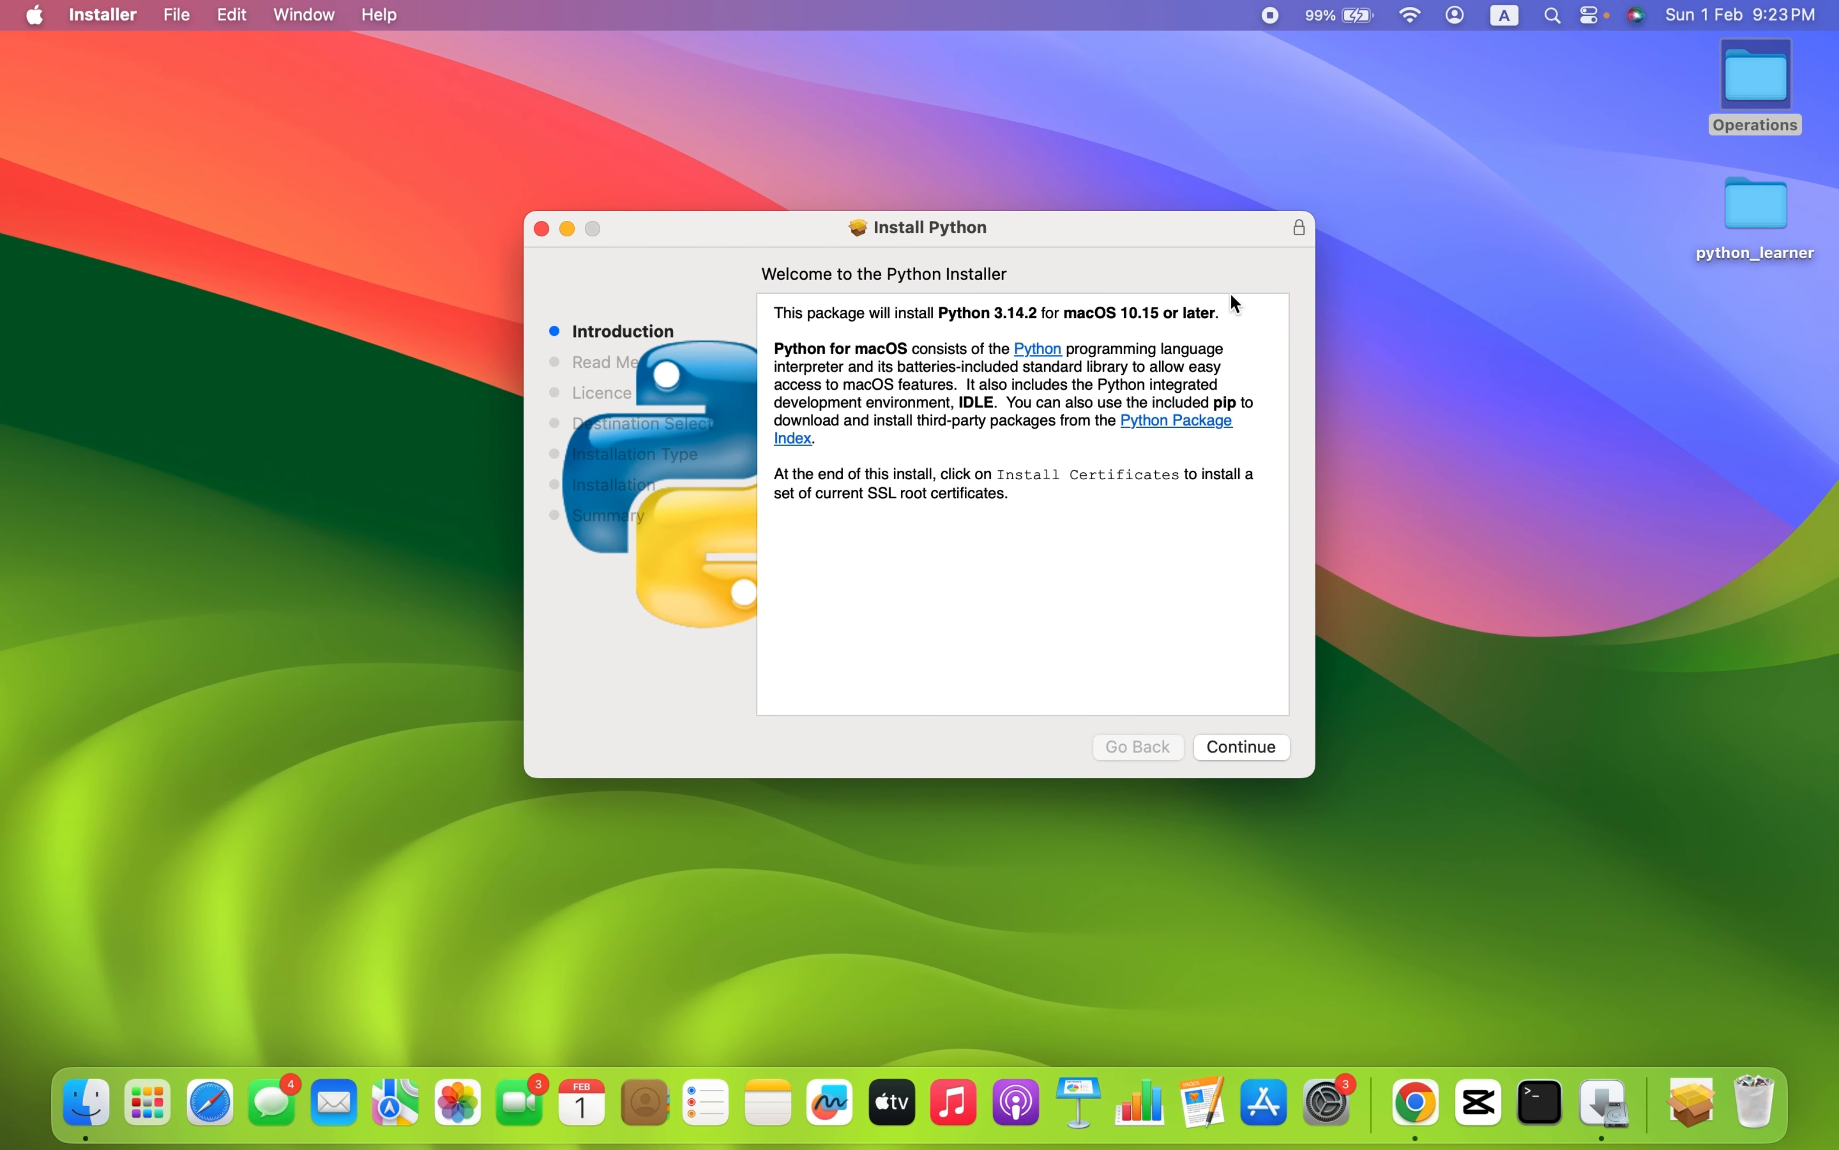
click(1258, 752)
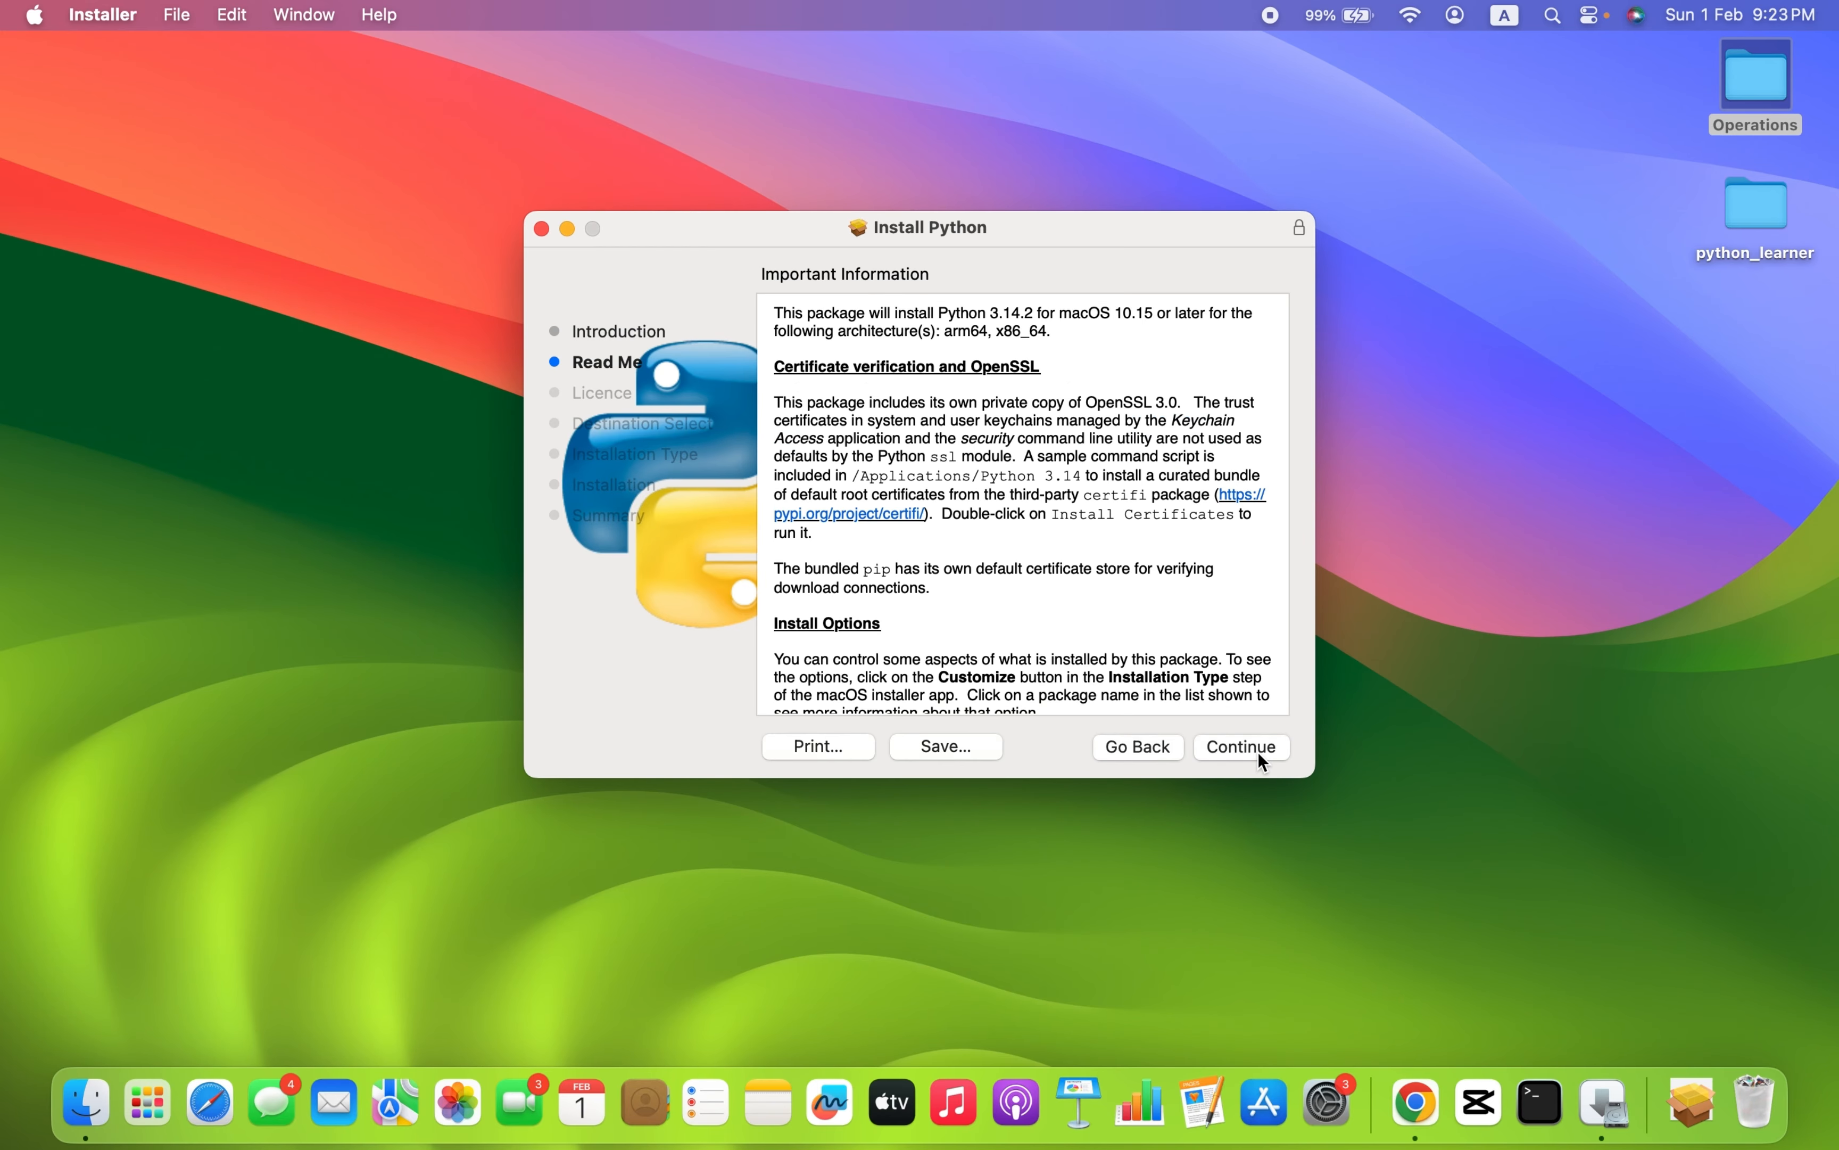
click(1229, 757)
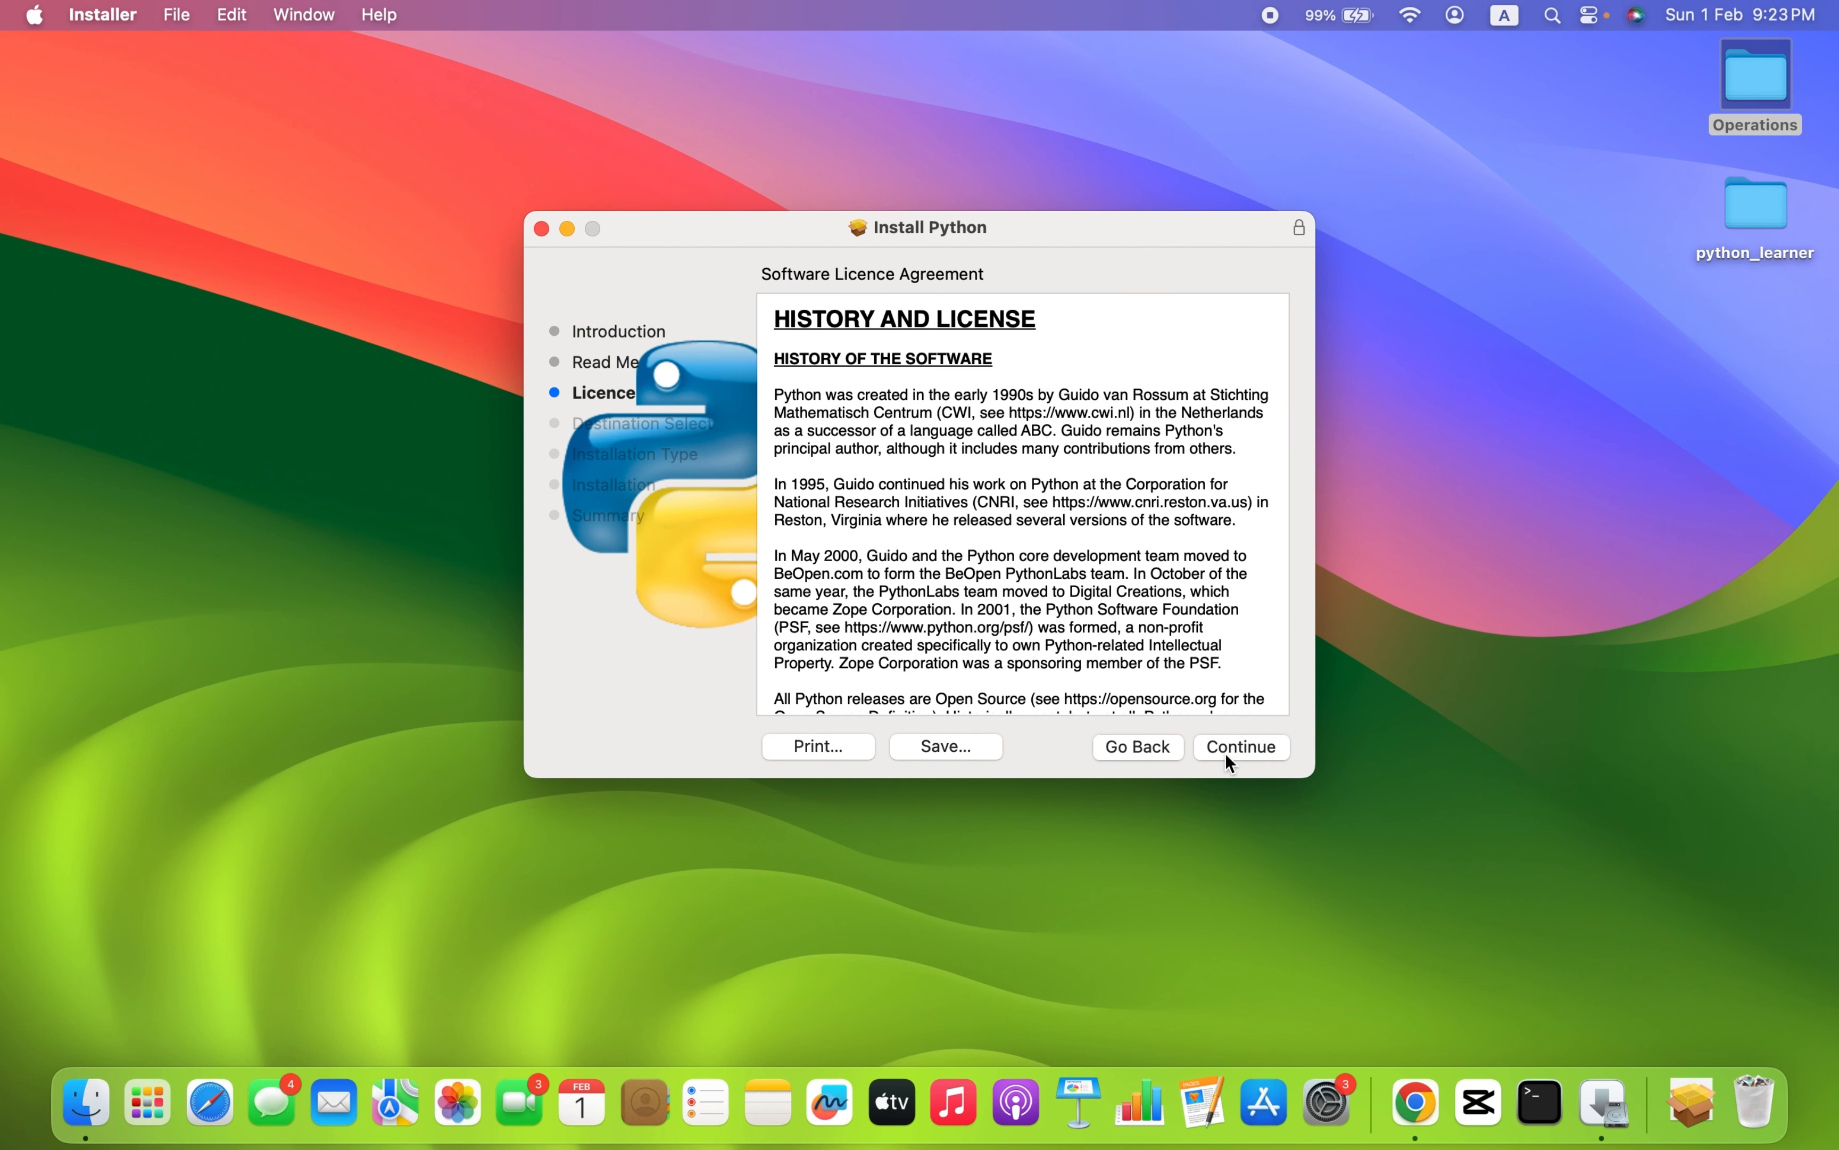
click(1234, 743)
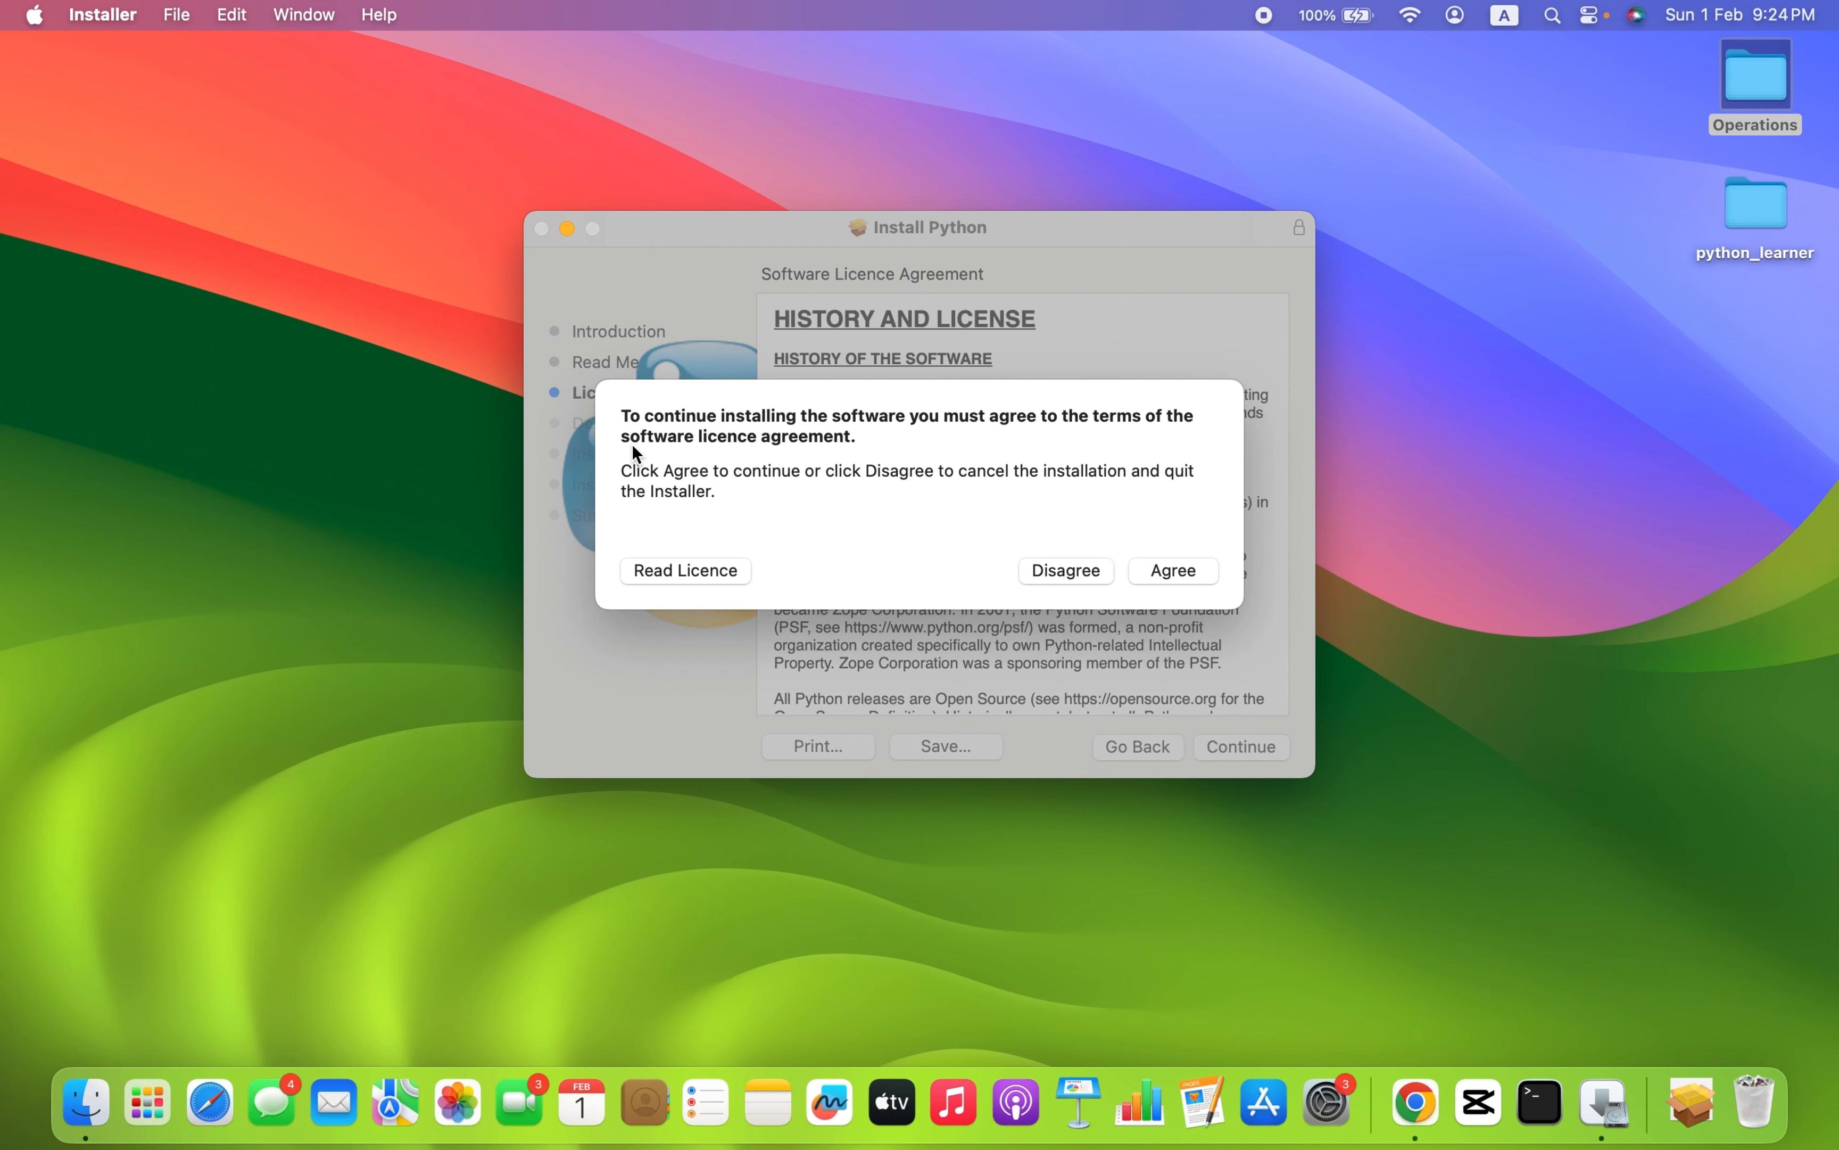
click(1189, 573)
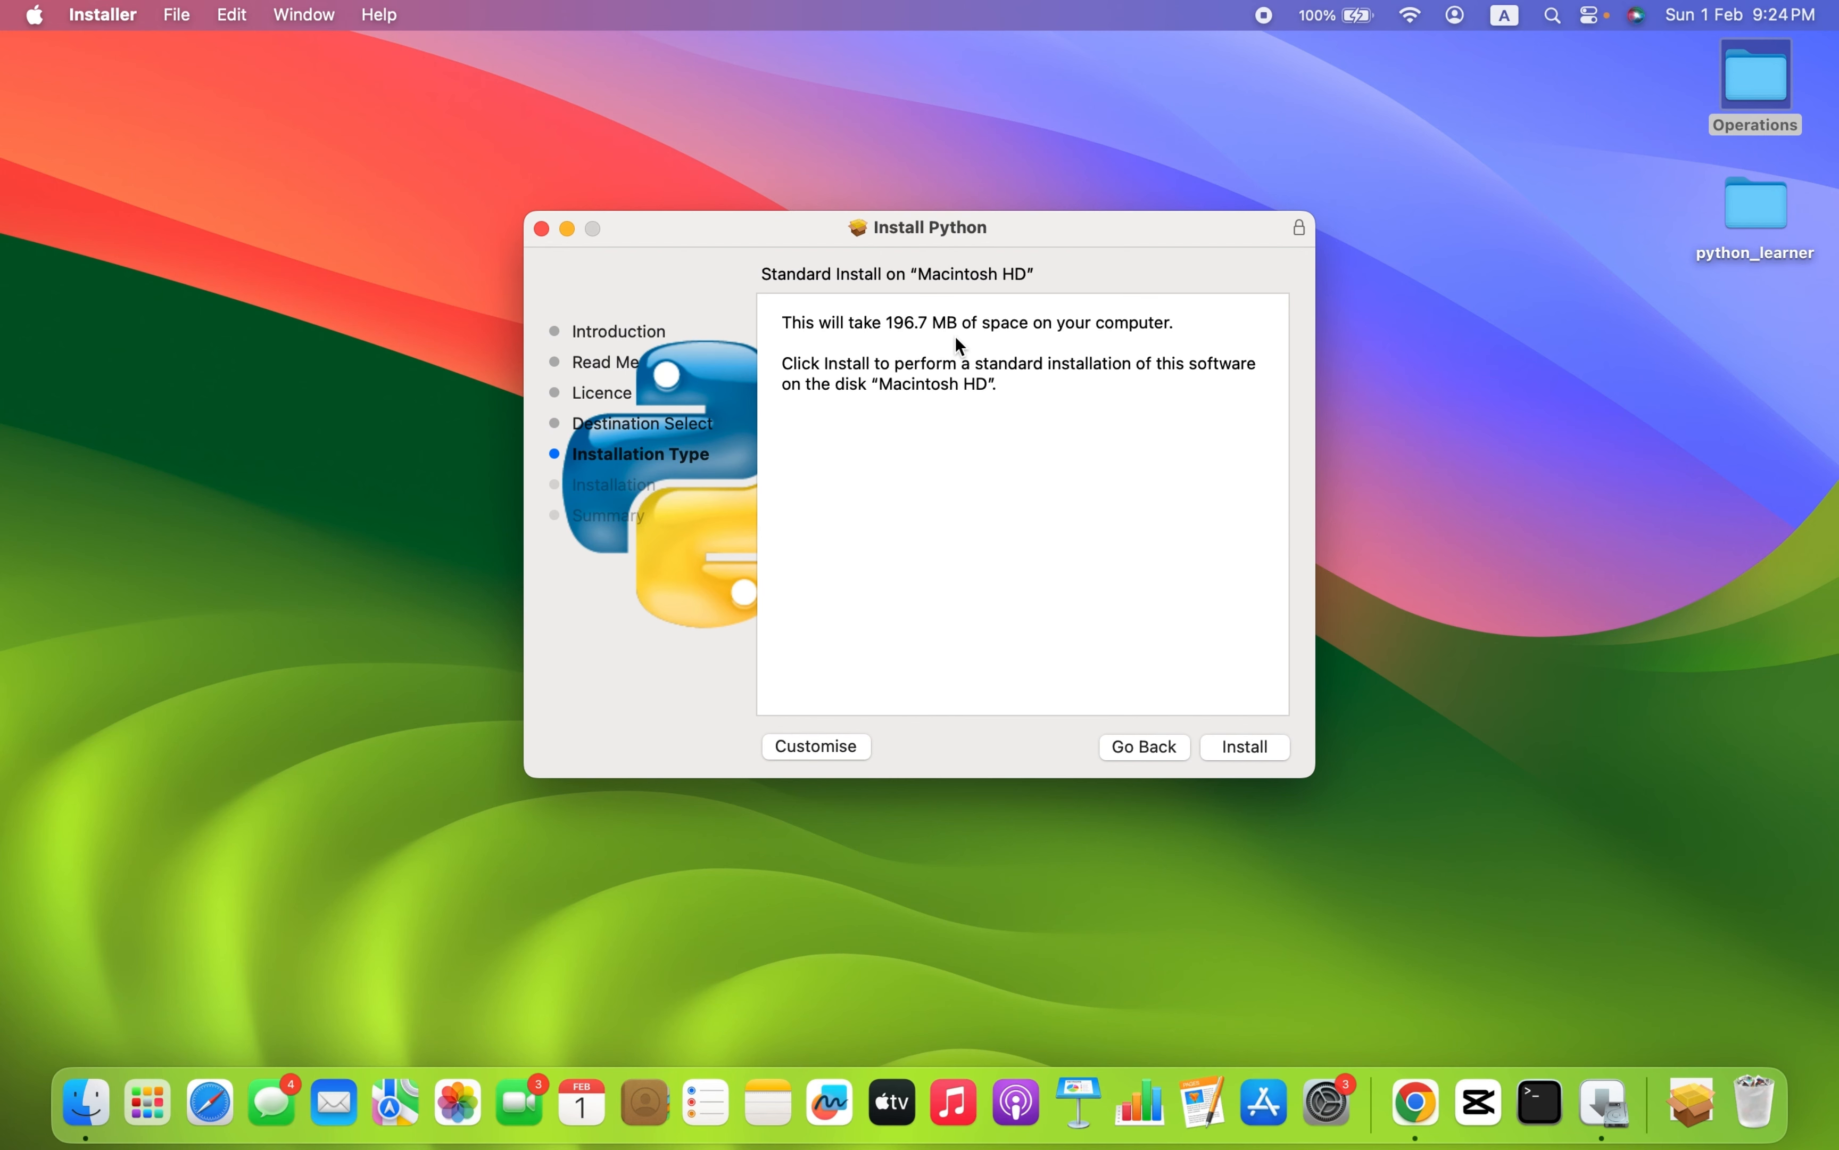
Step: Start the standard installation on Macintosh HD and authorise it with the administrator password
click(1237, 755)
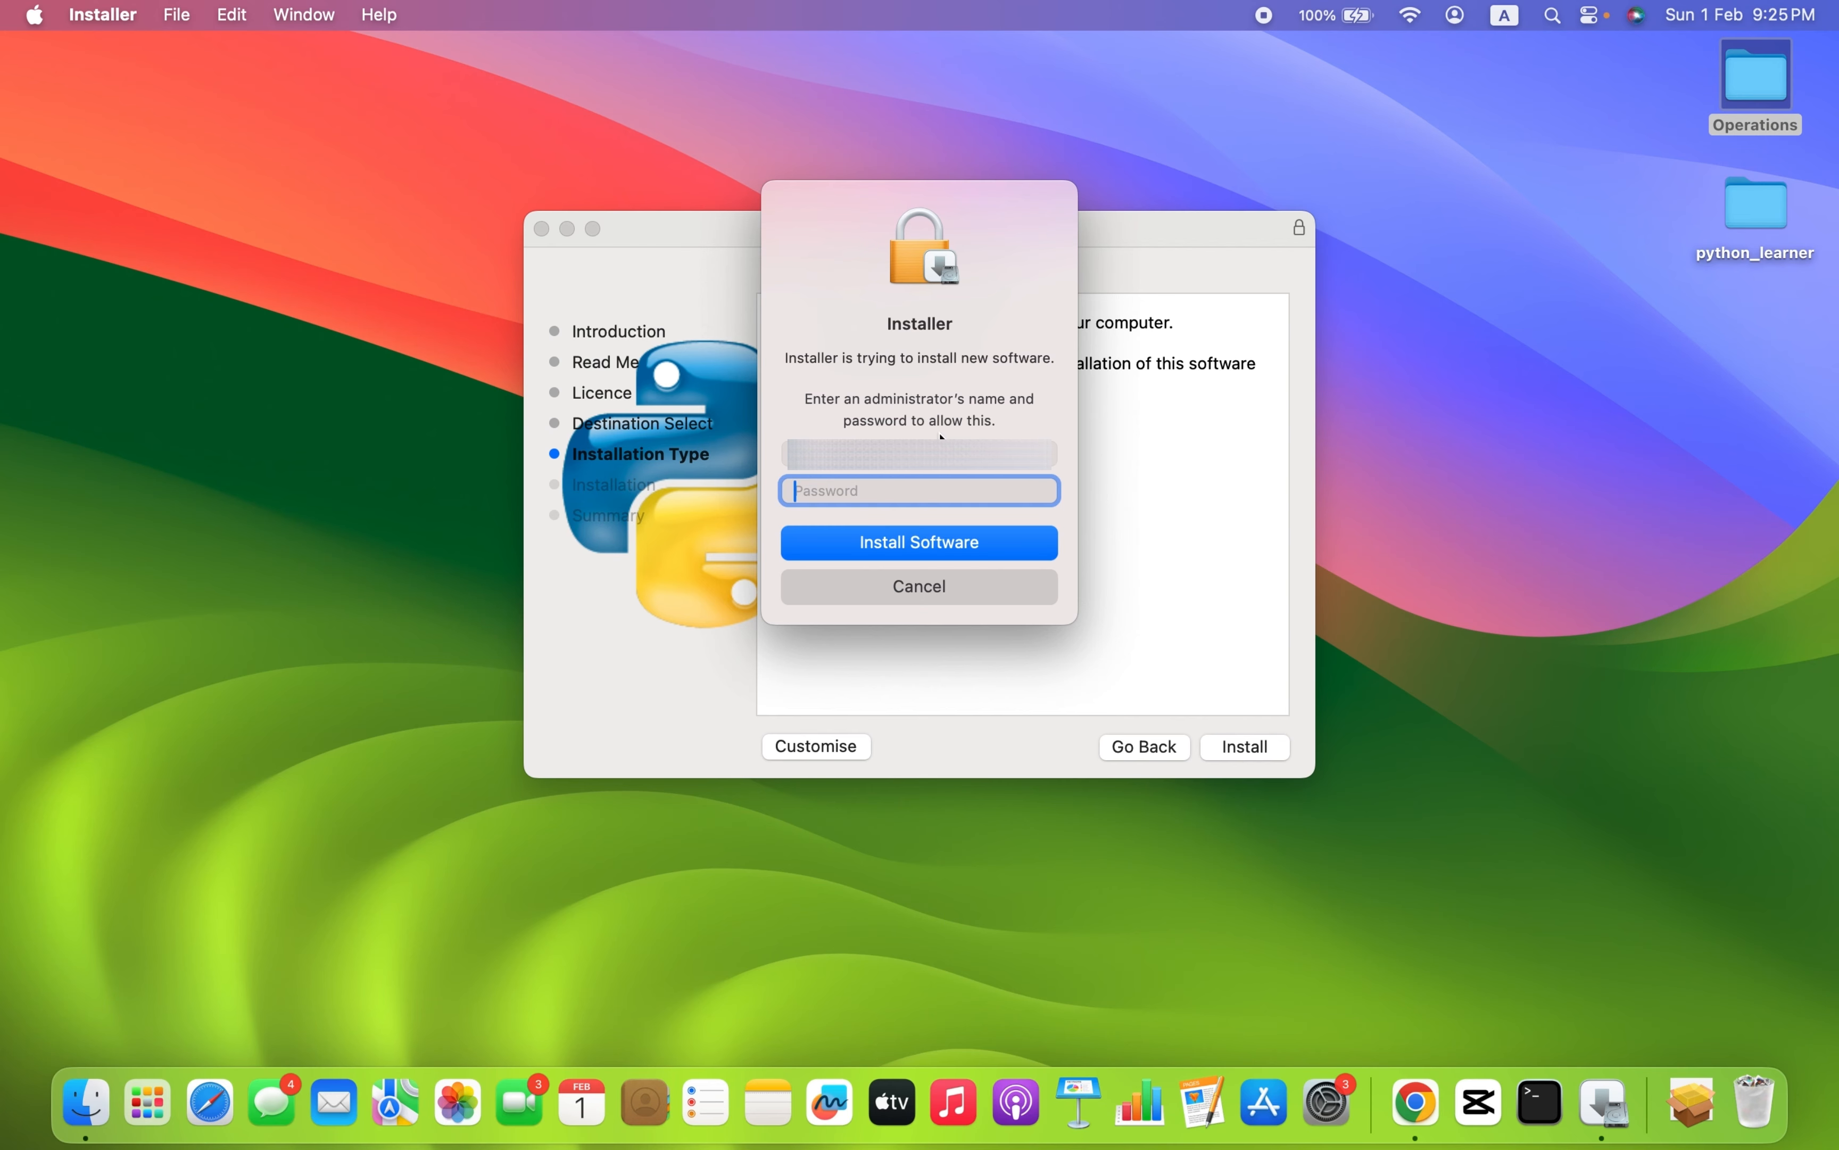
text(••••••••••••••)
click(955, 546)
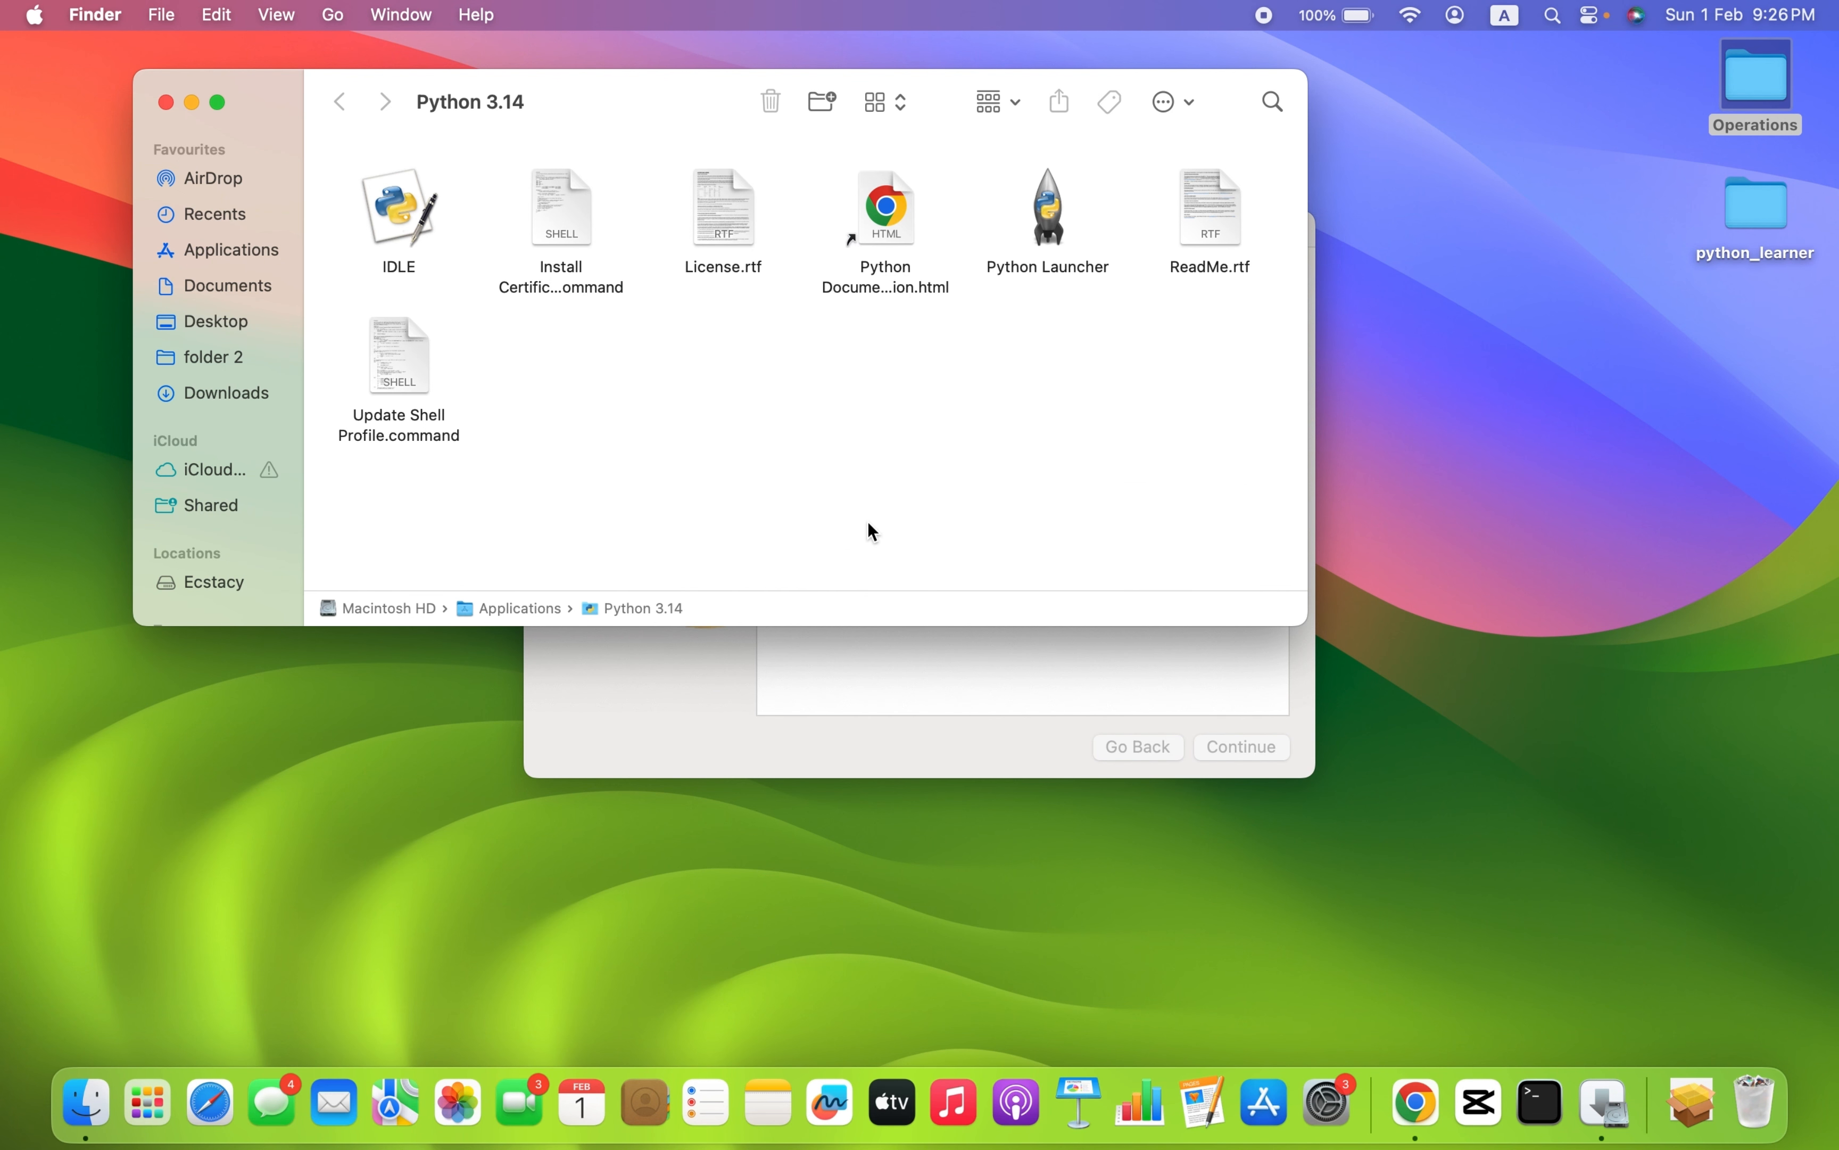
Step: Close the finished Python installer and move its package to the Bin
click(627, 753)
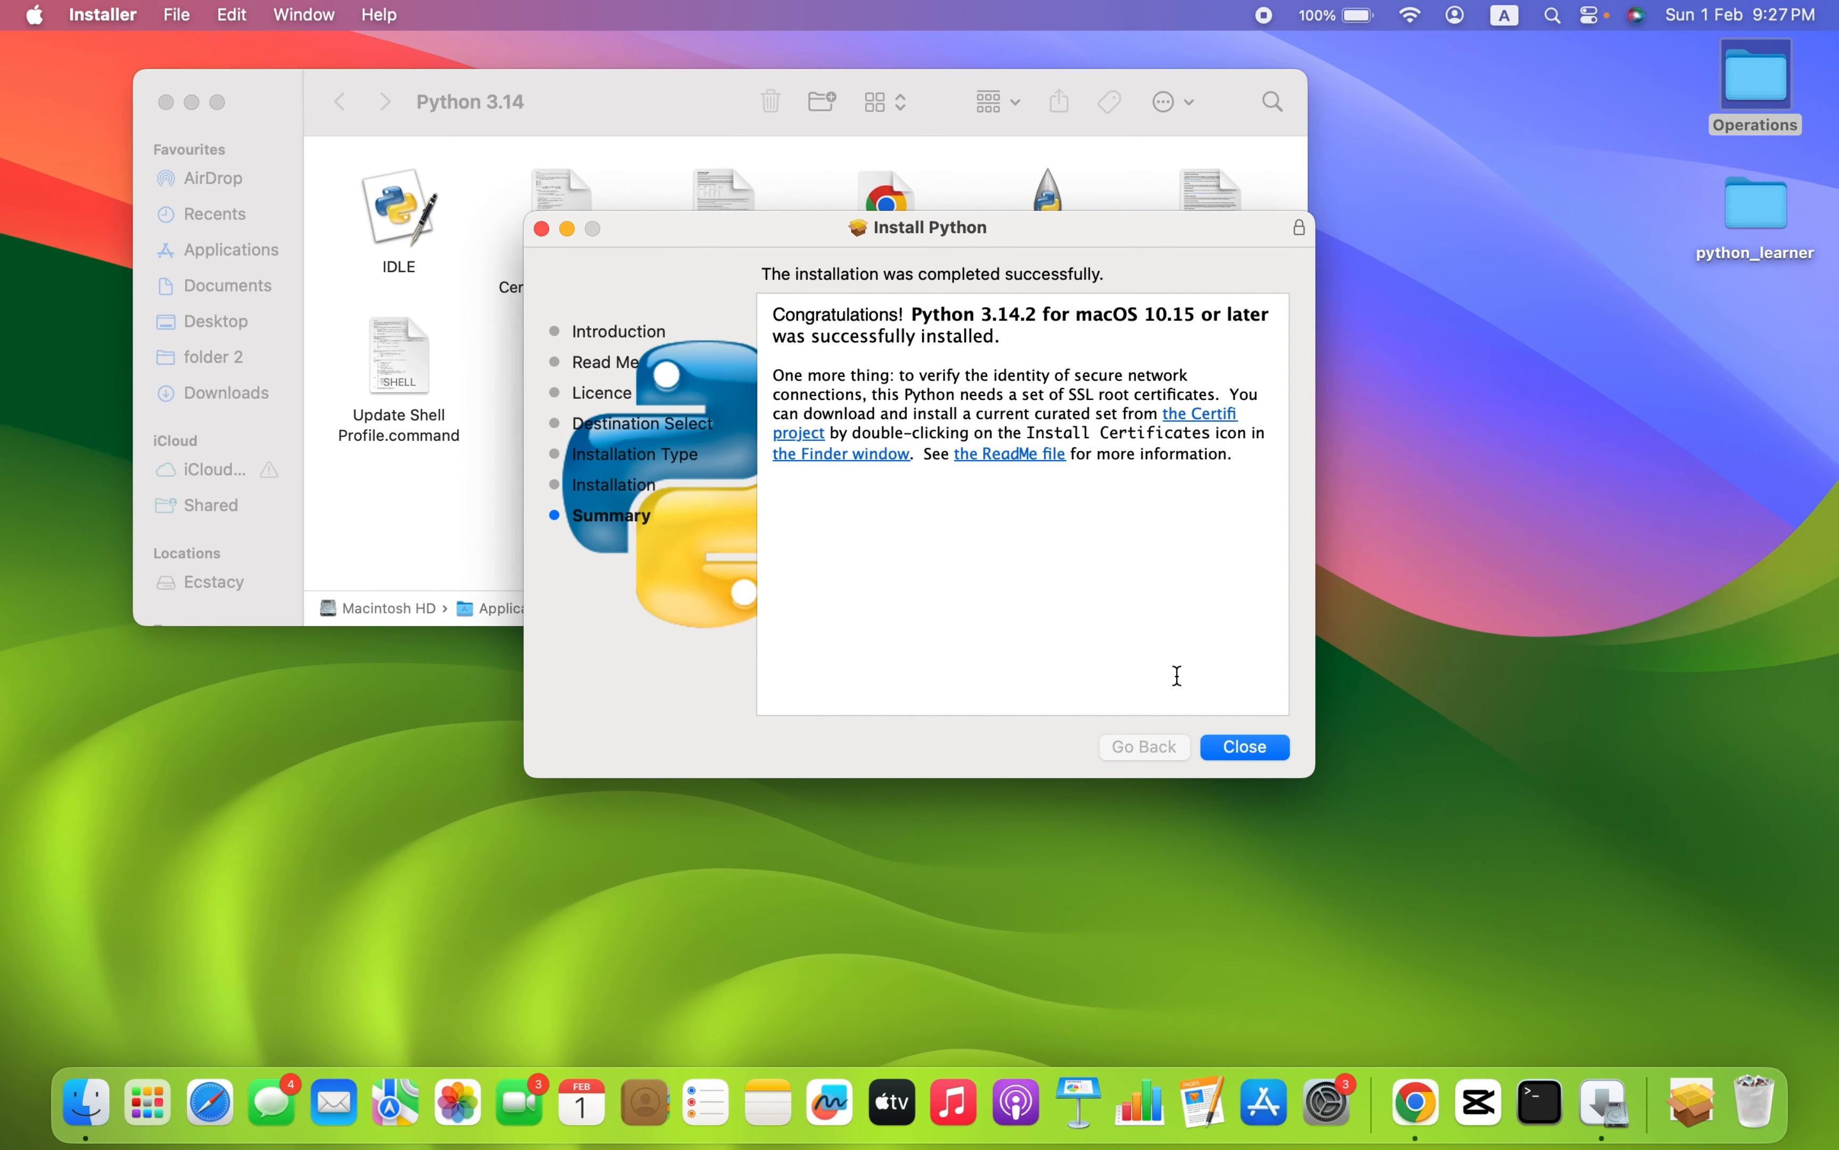
click(1265, 749)
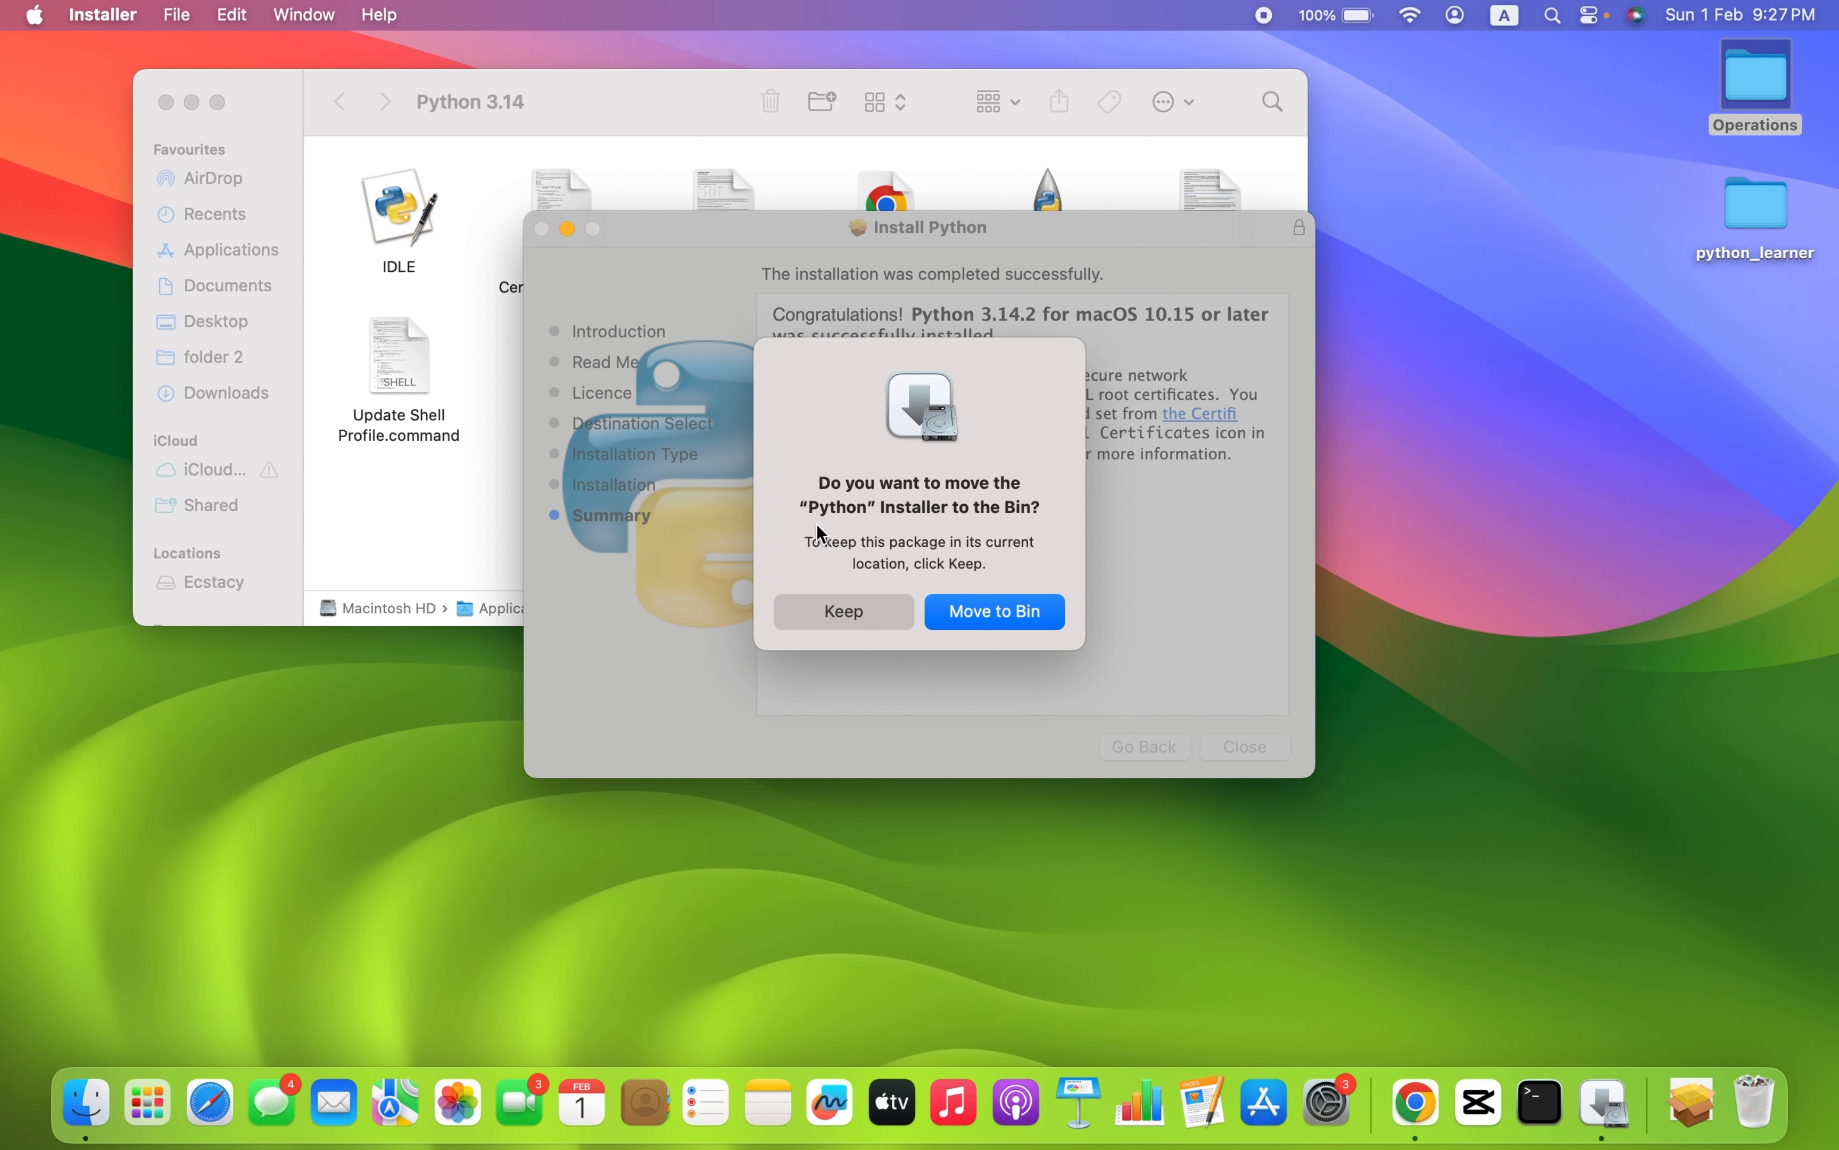
click(998, 612)
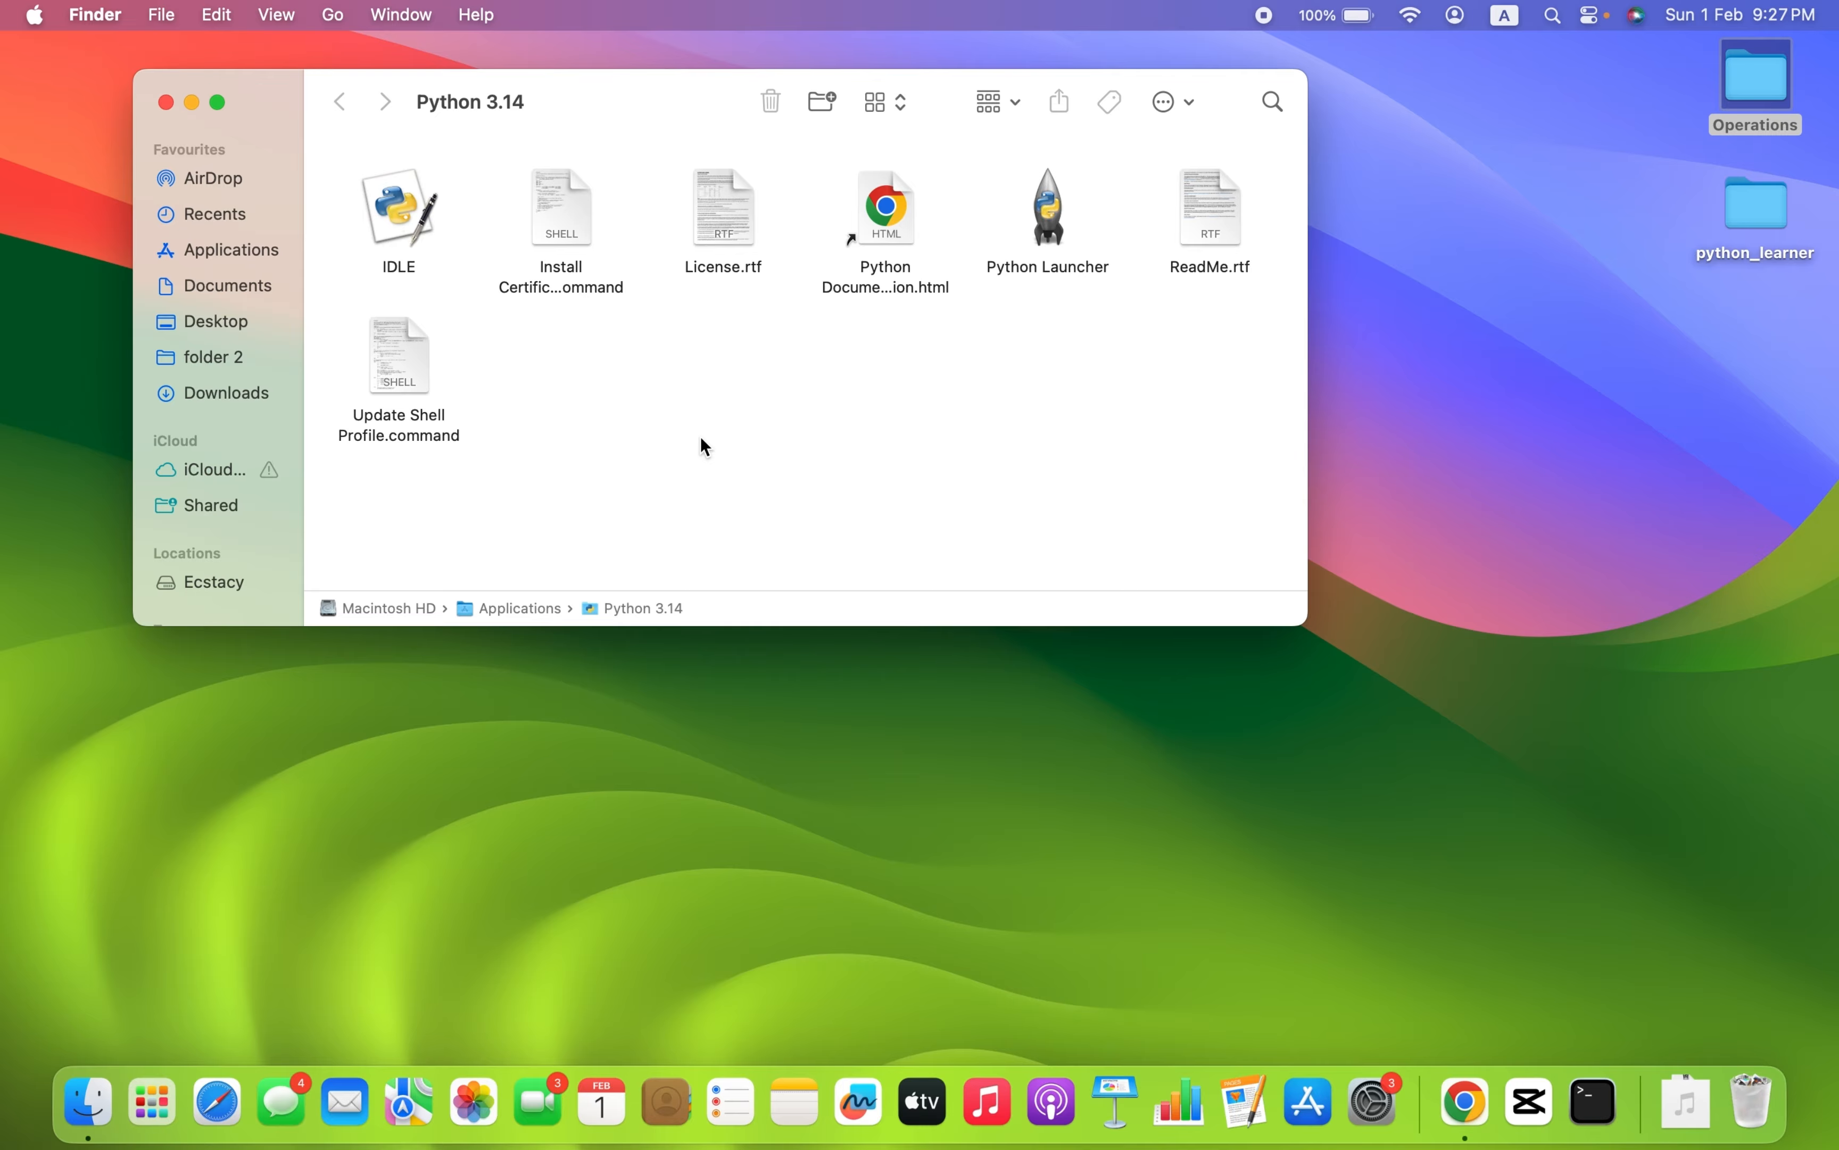
Step: Reopen Terminal and verify the newly installed Python version with python3 --version
key(super+space)
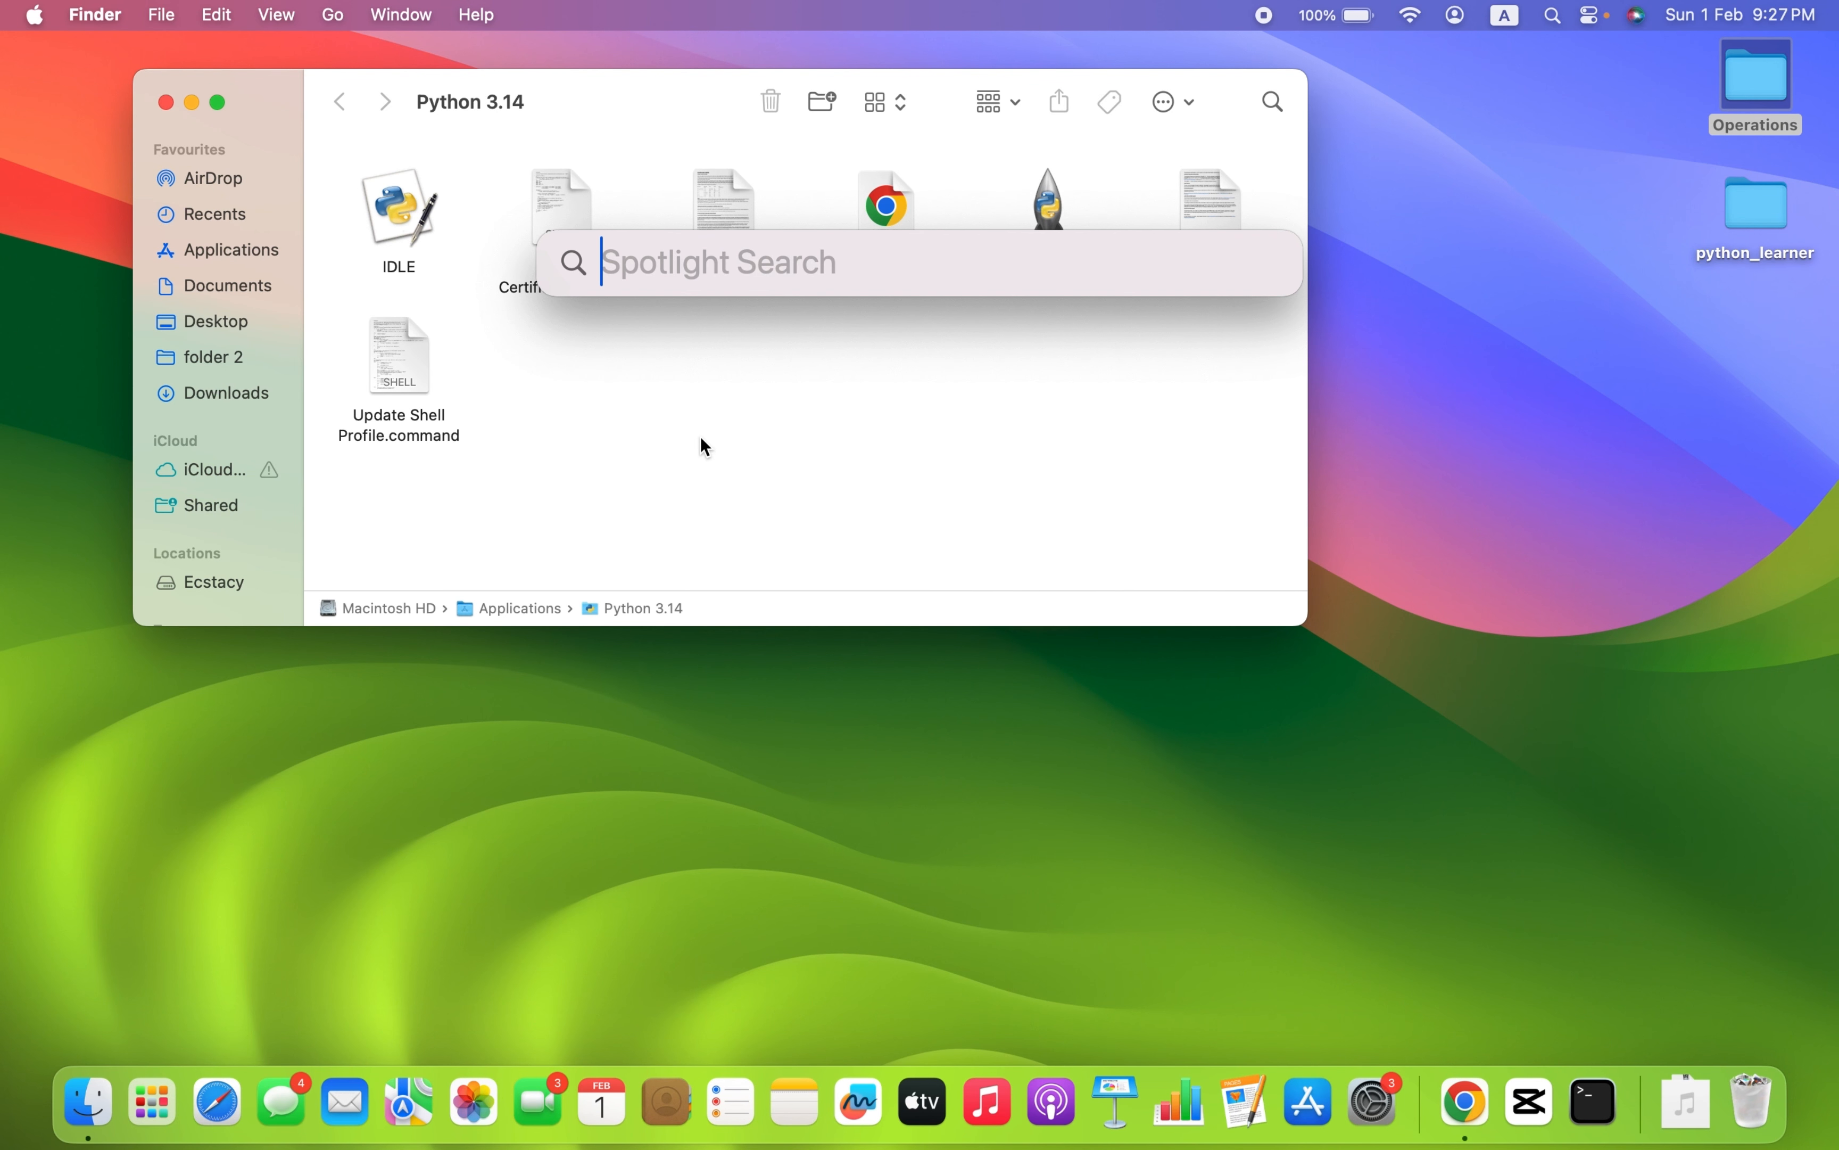
text(terminal)
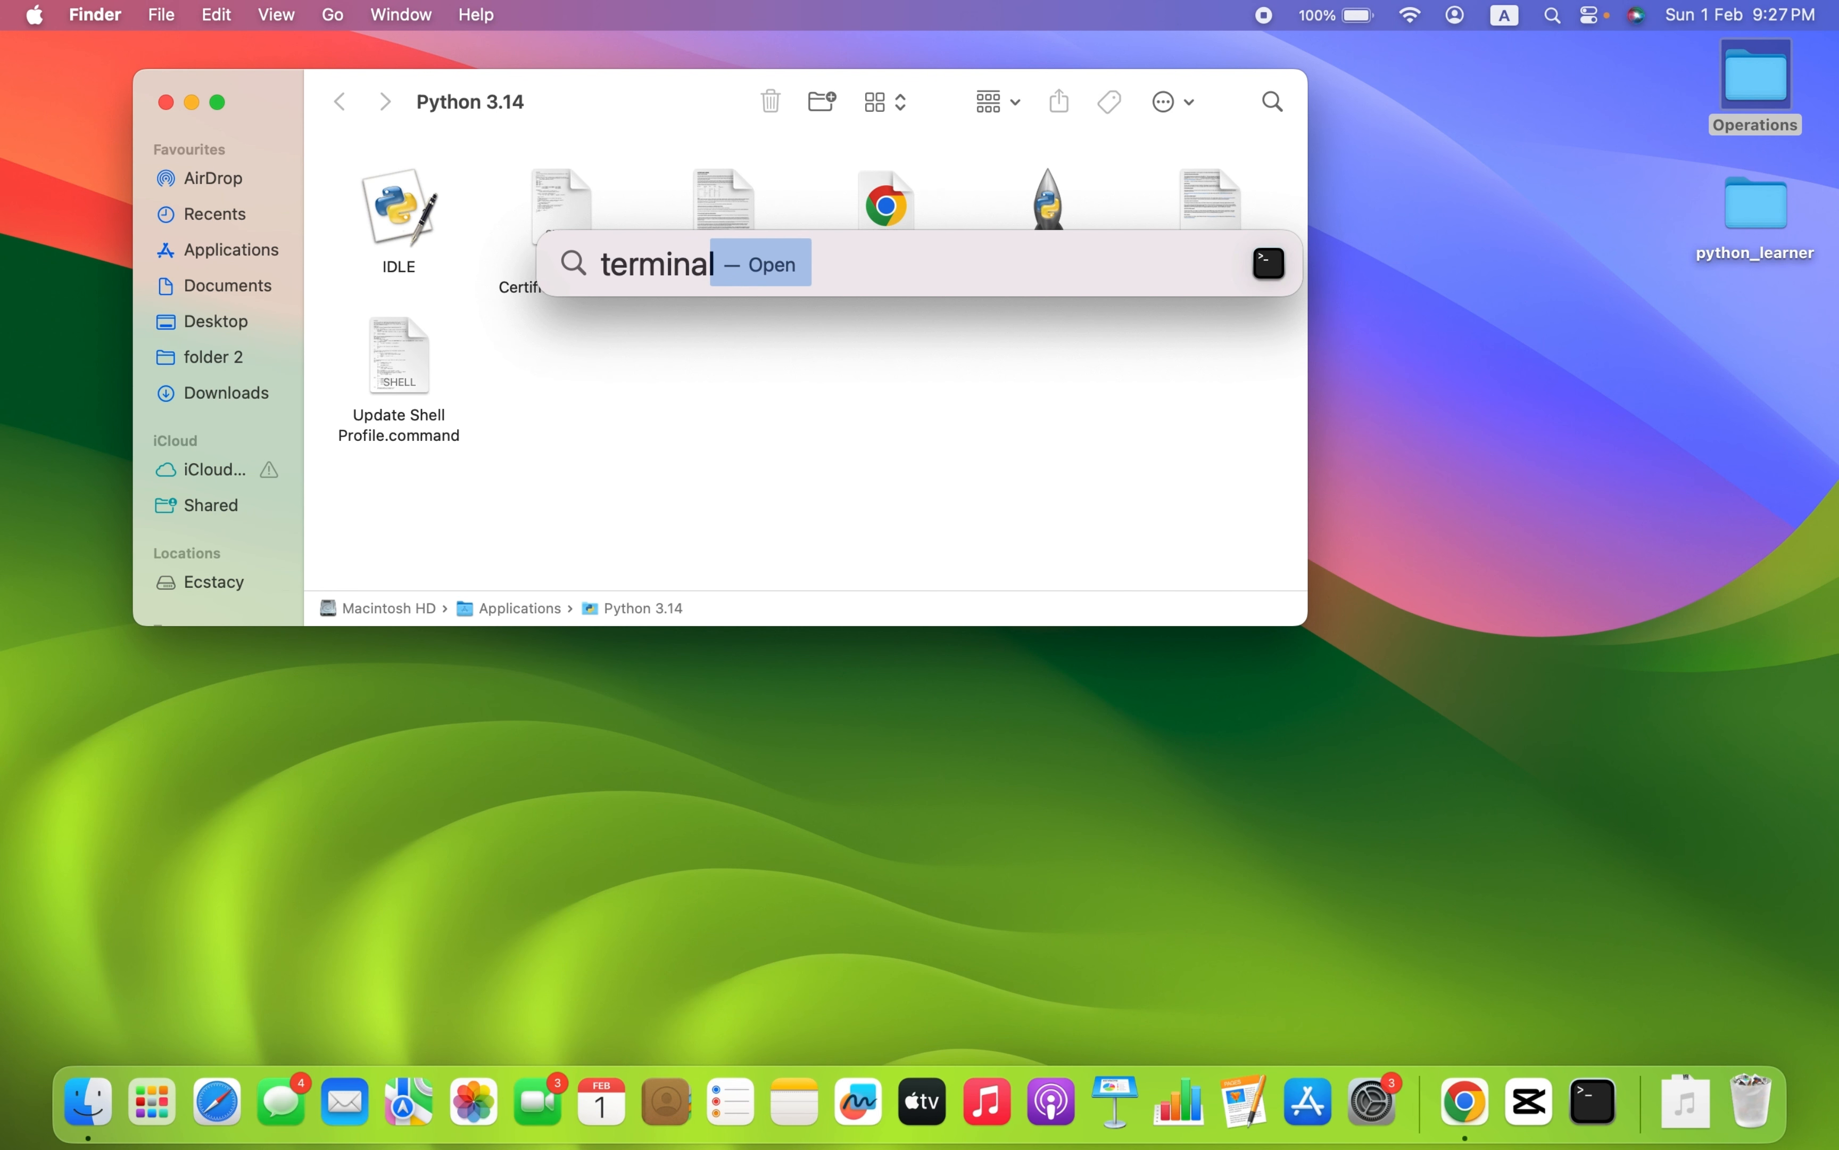
key(Return)
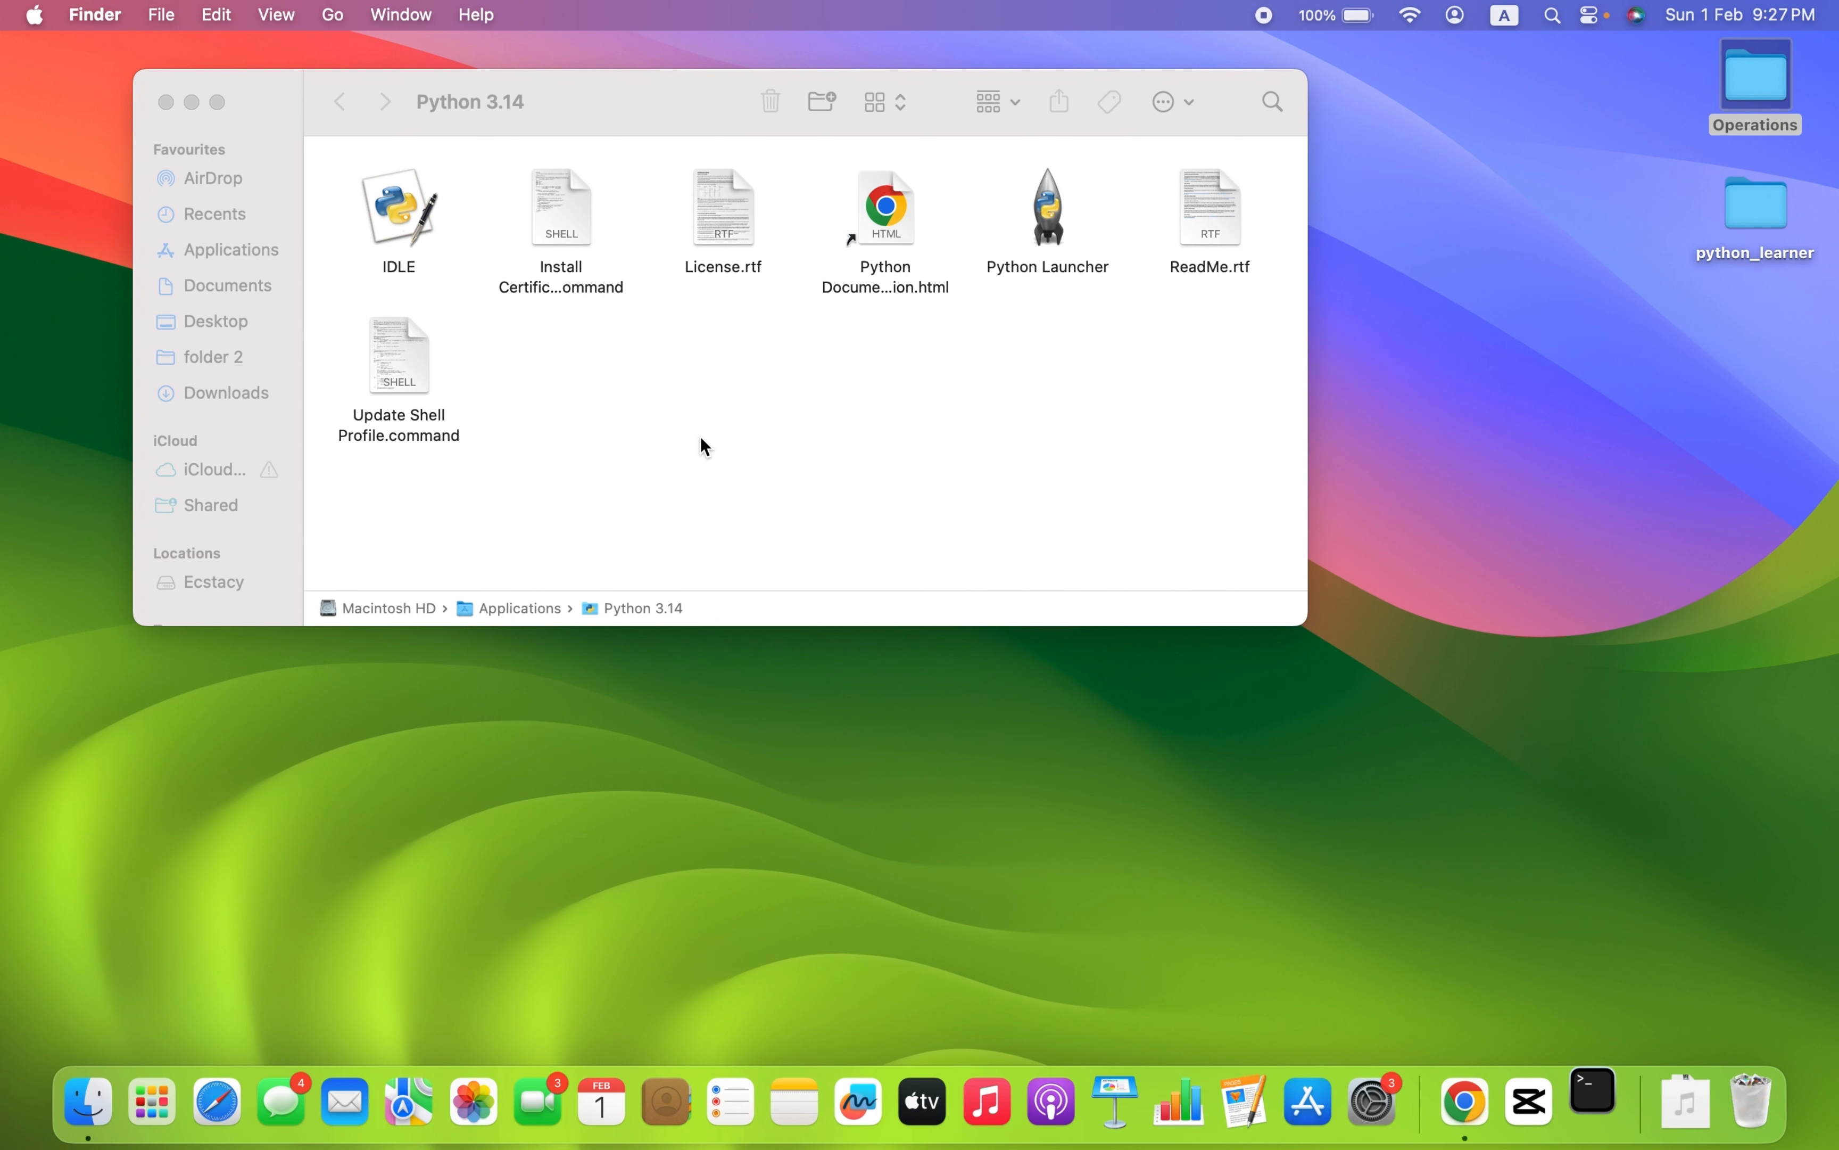
text(python3)
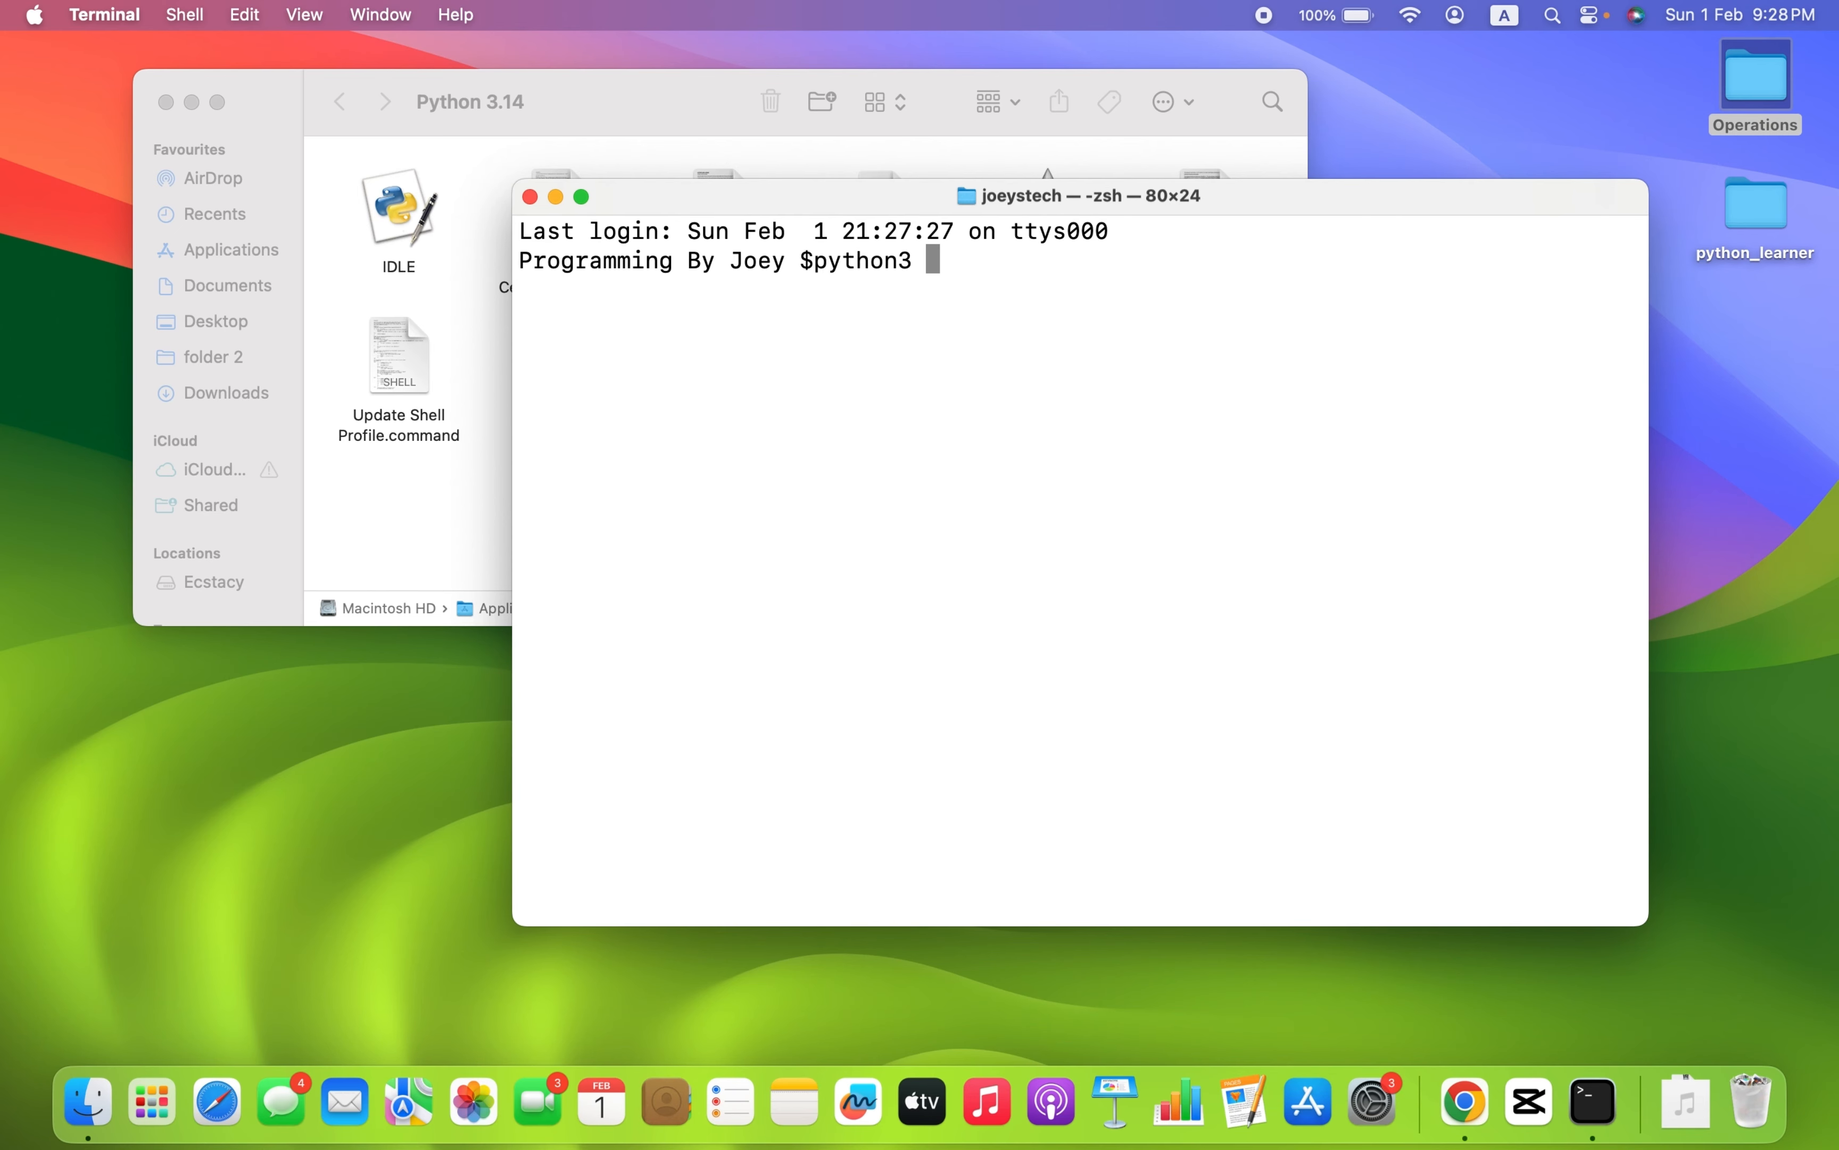
text( --version)
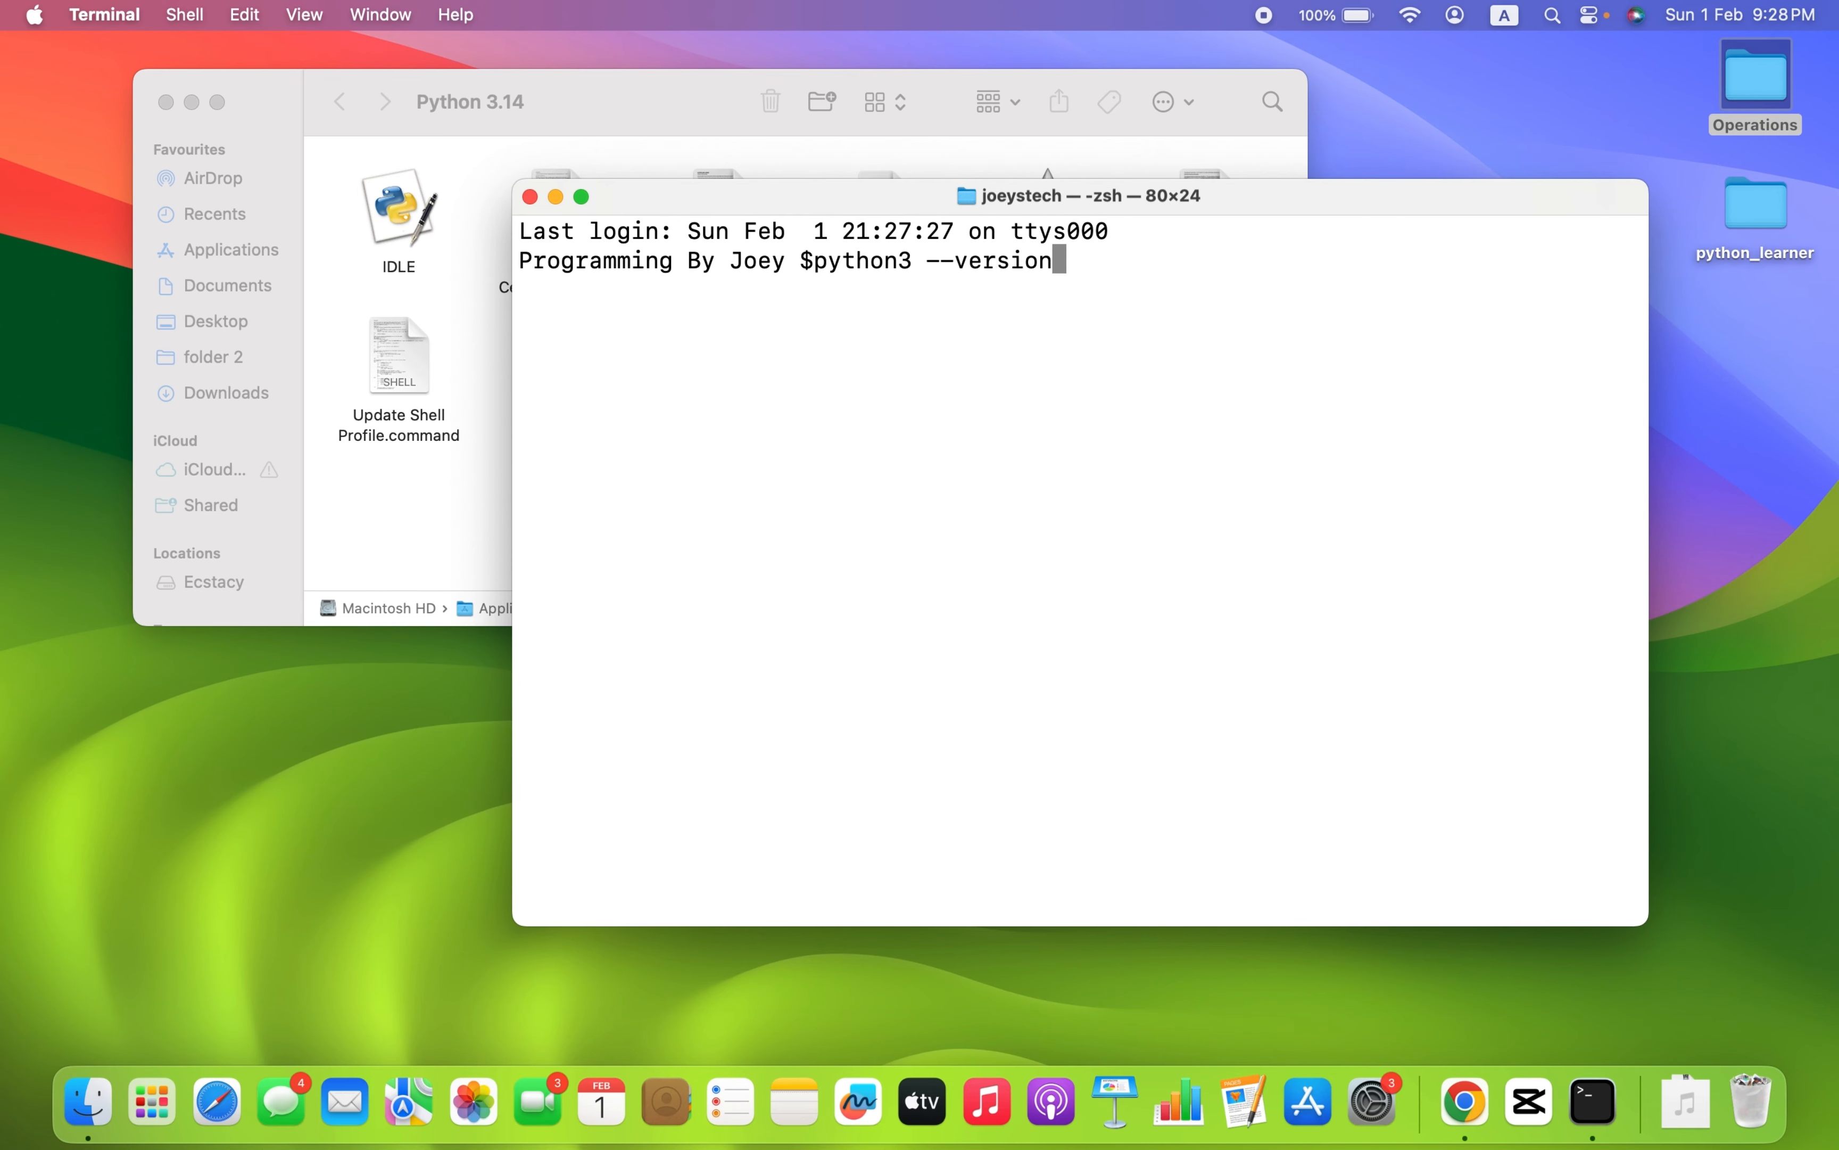
key(Return)
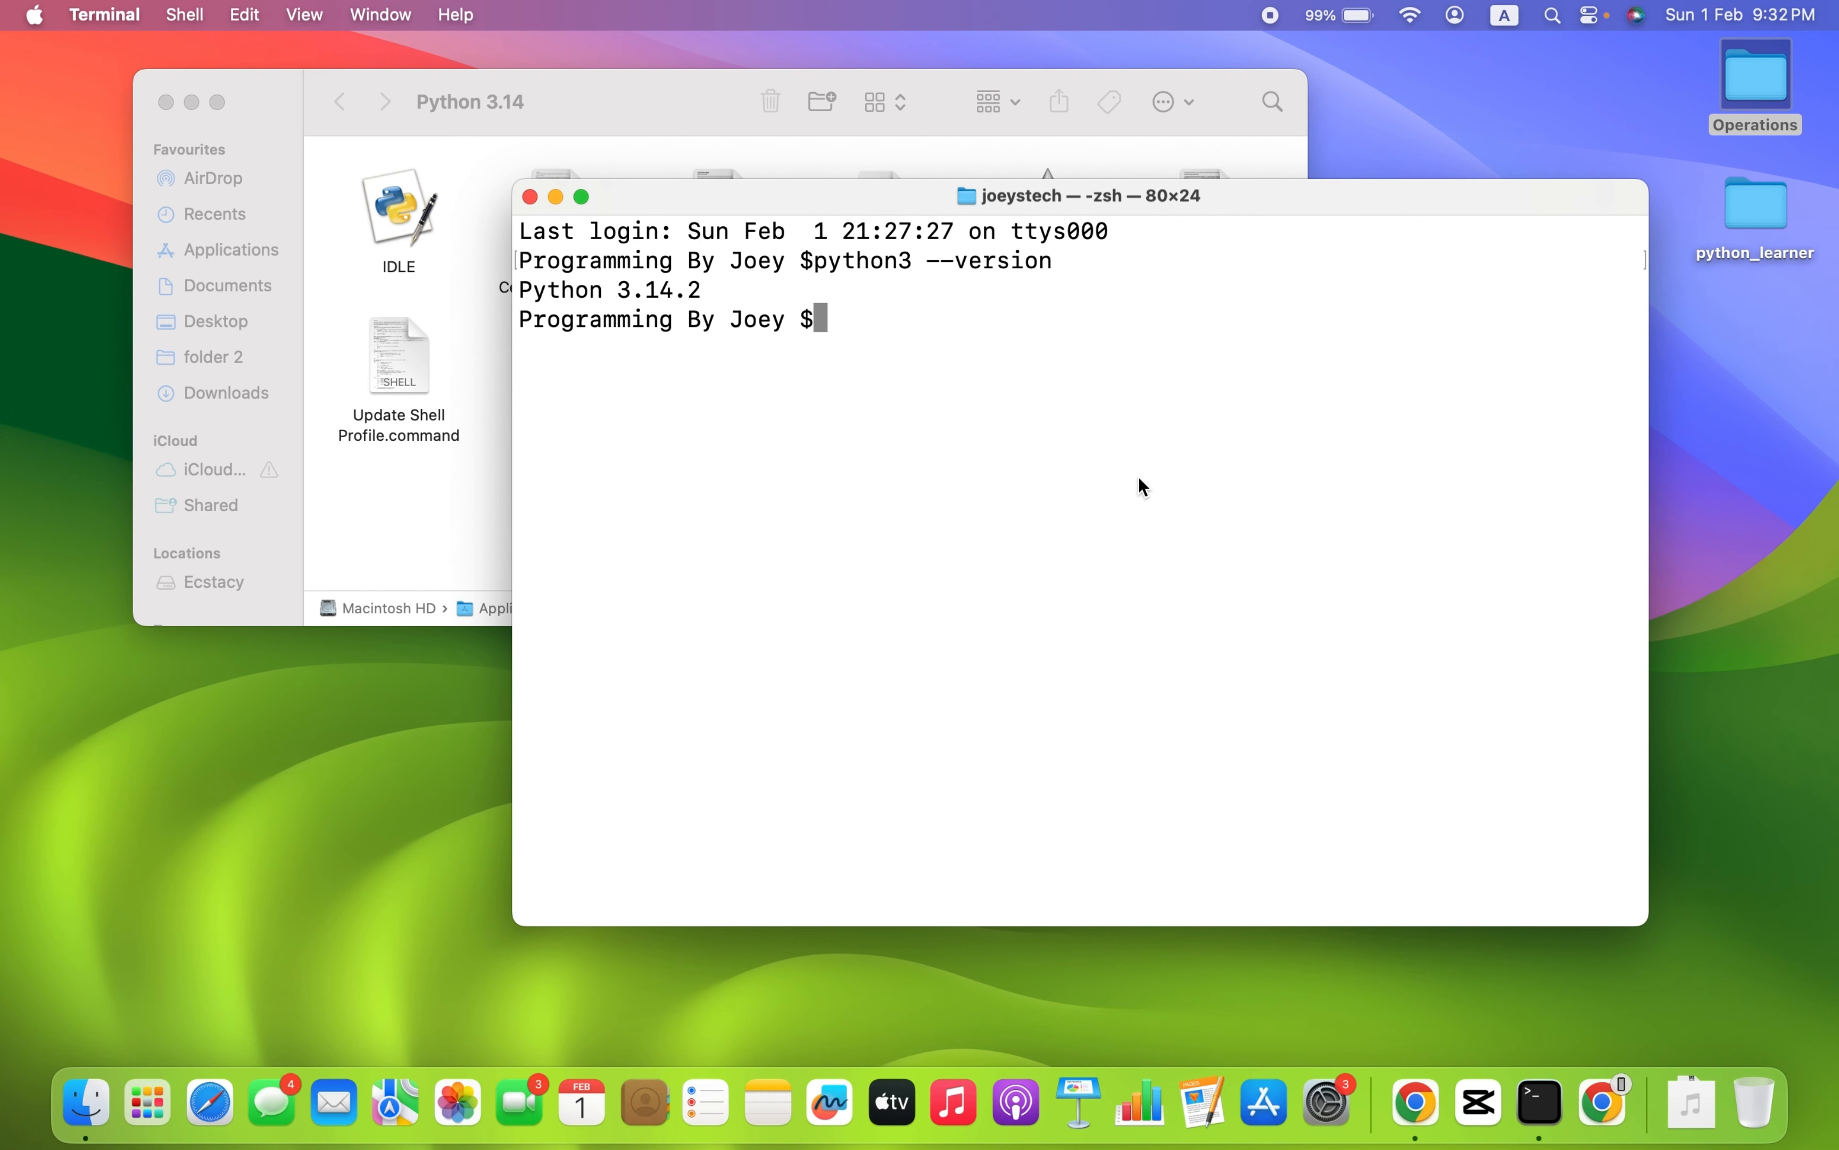
Step: Launch IDLE from Terminal with the command open -a IDLE
text(open)
text(-a IDLE)
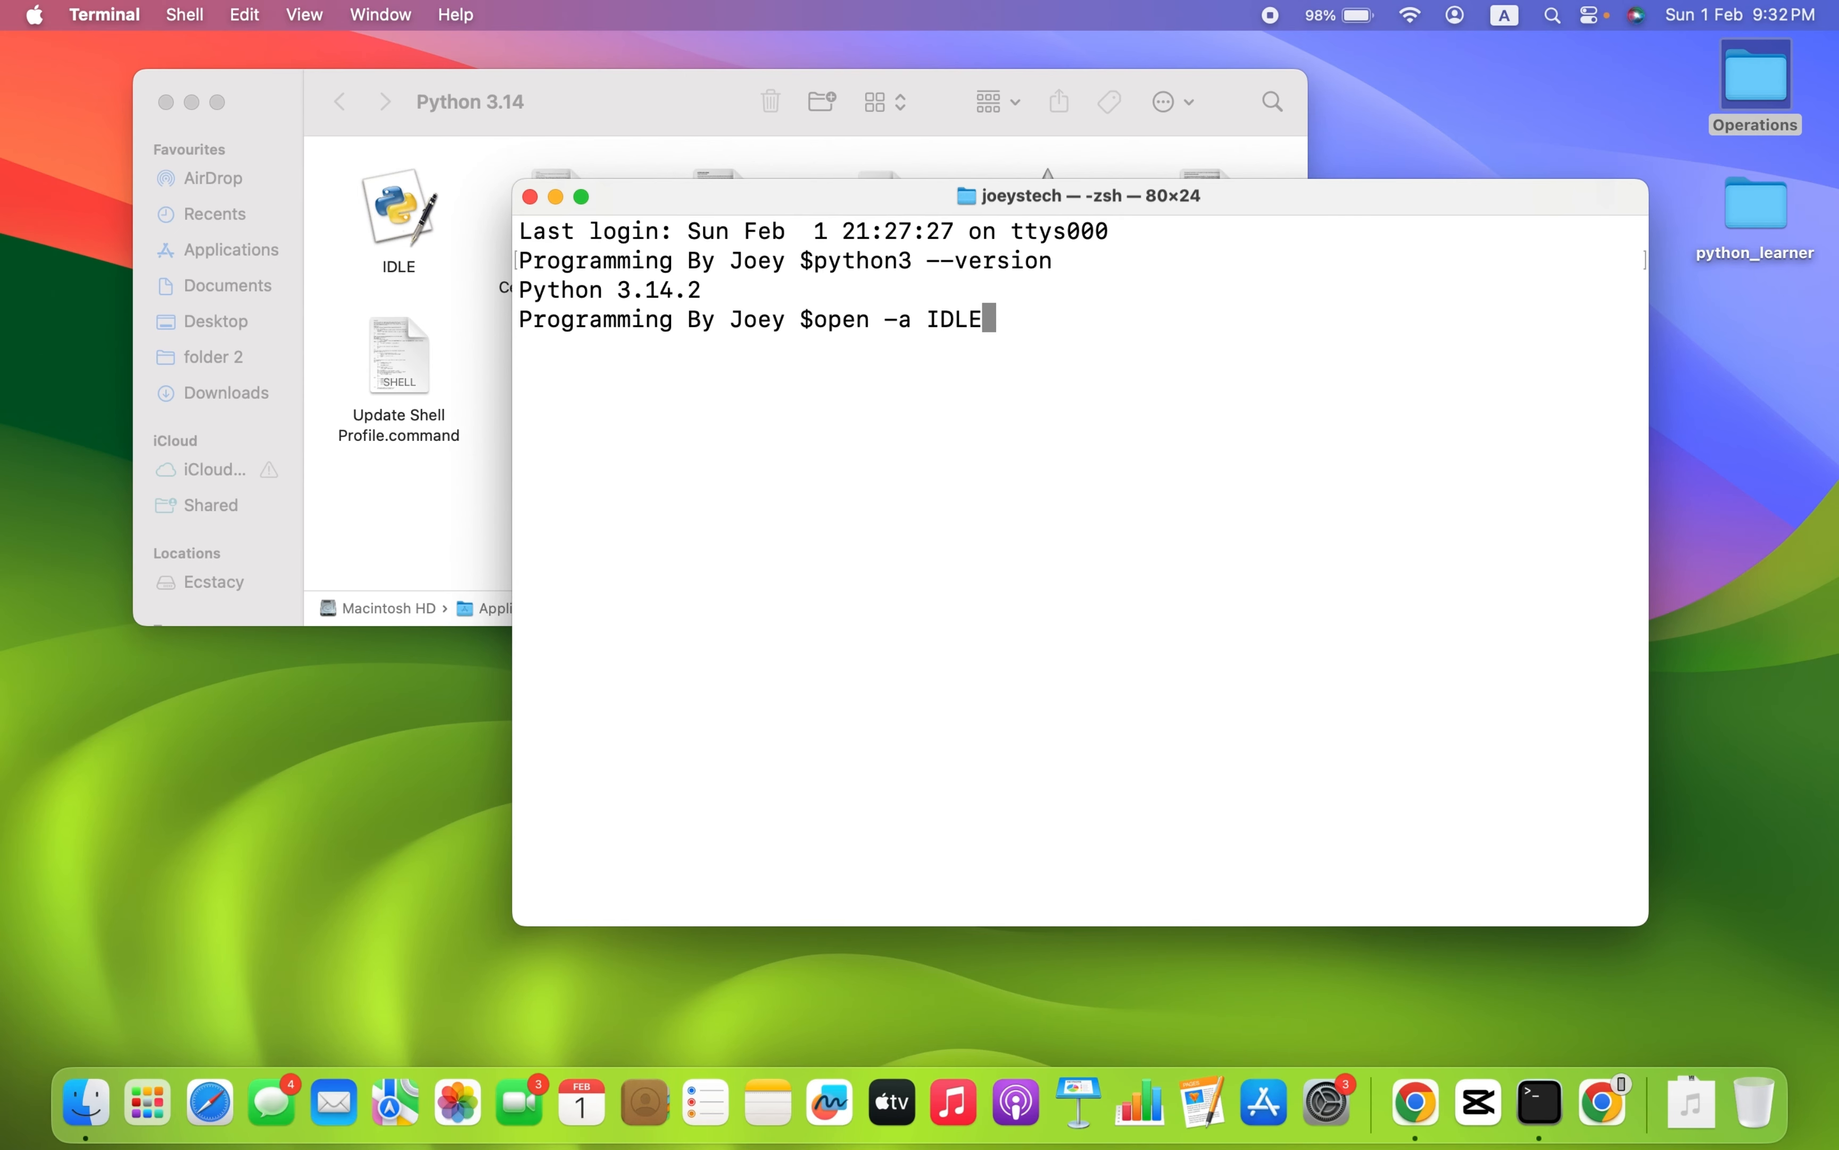
key(Return)
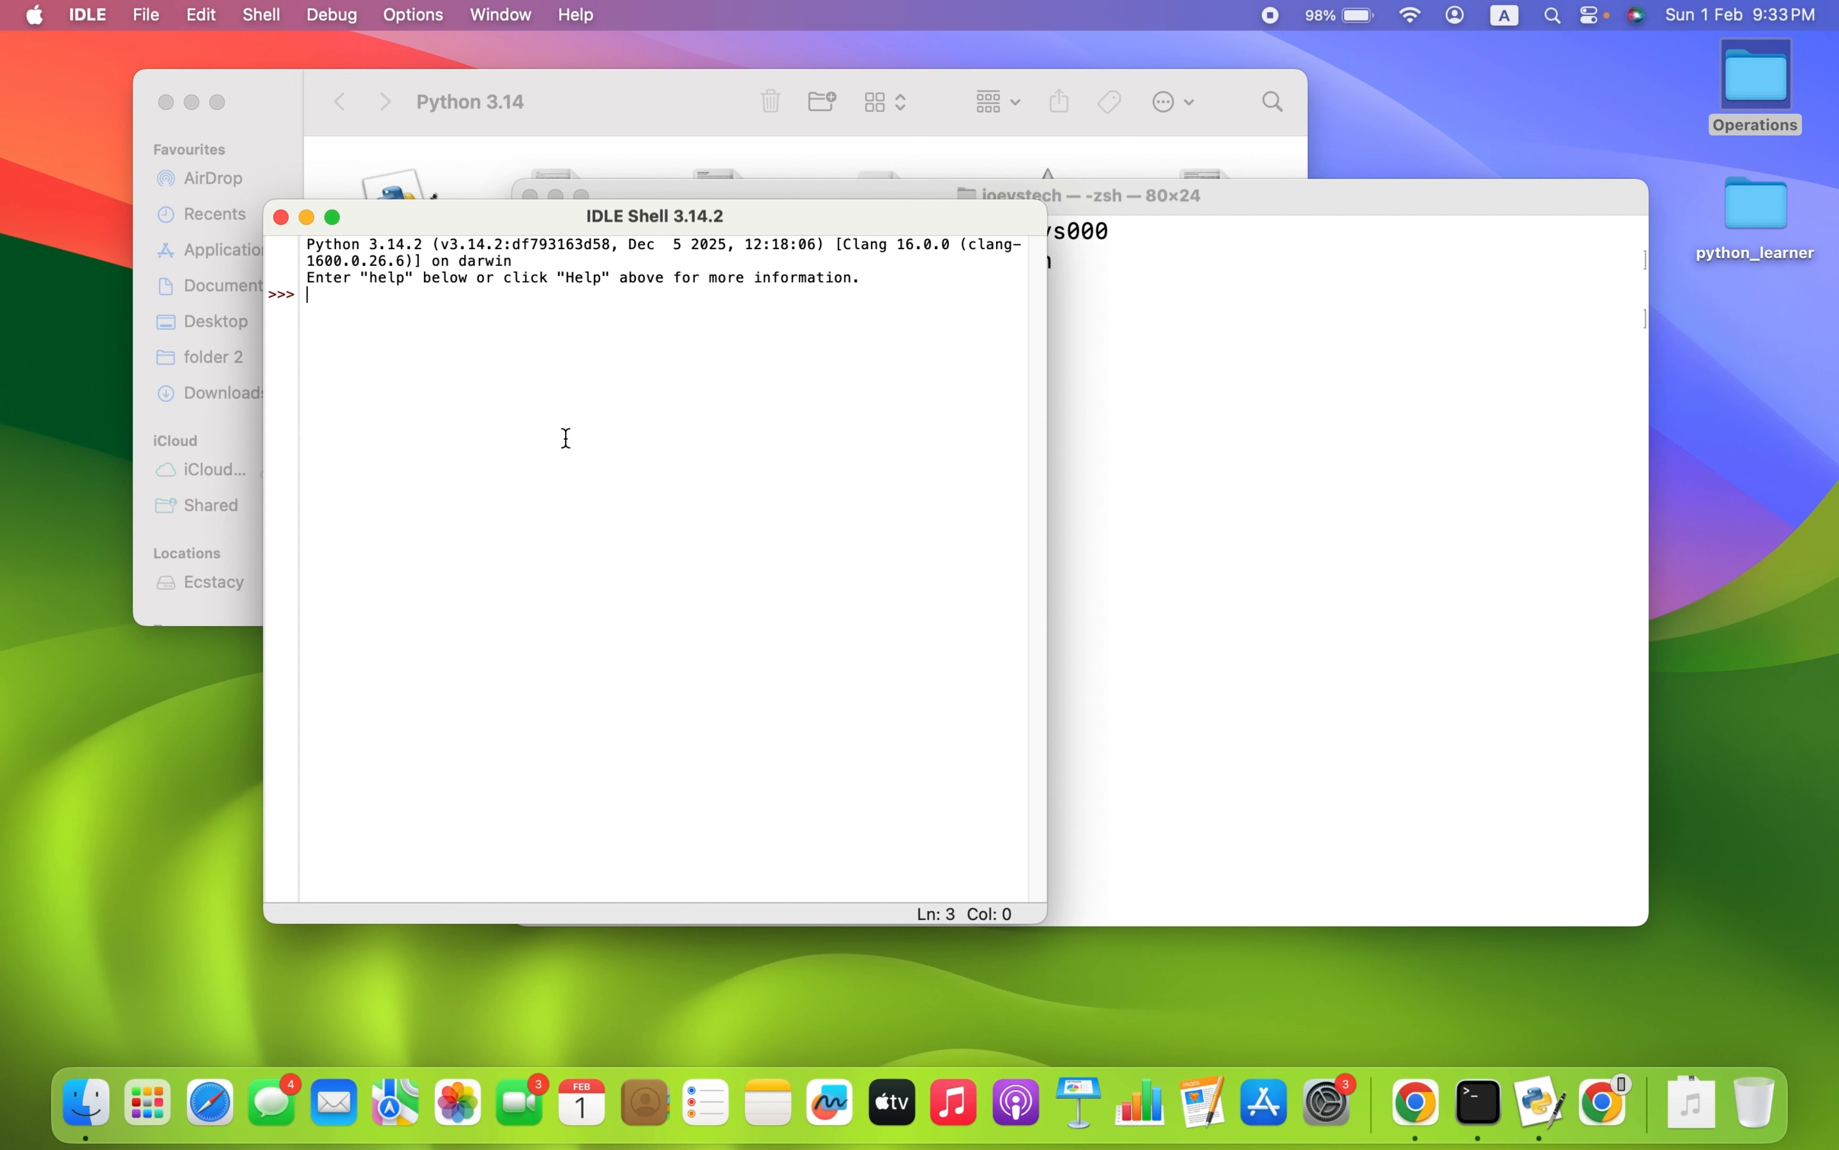
Step: Run the statement print("Hello World") at the IDLE Shell prompt
text(print)
text((""))
key(Left)
text("")
key(Left)
text(Hello Wor)
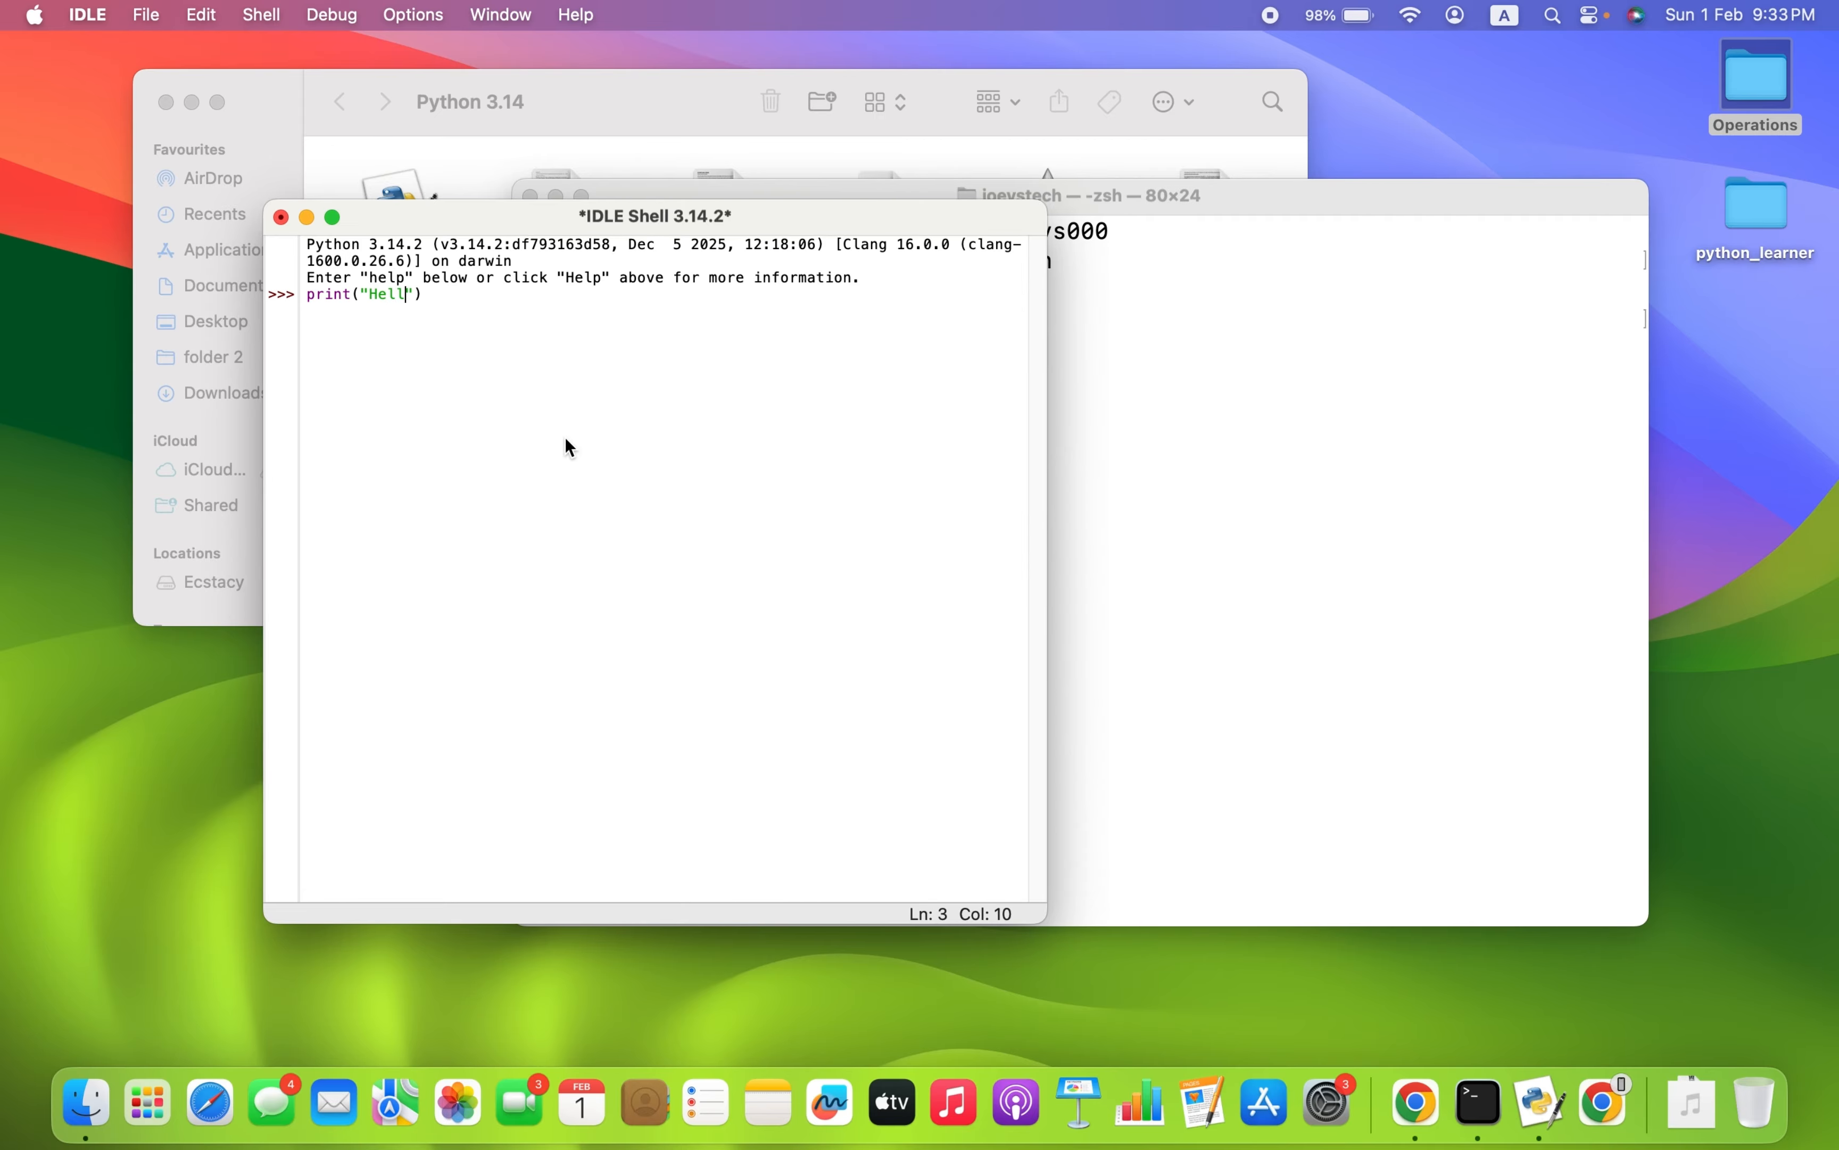
text(ld)
key(Return)
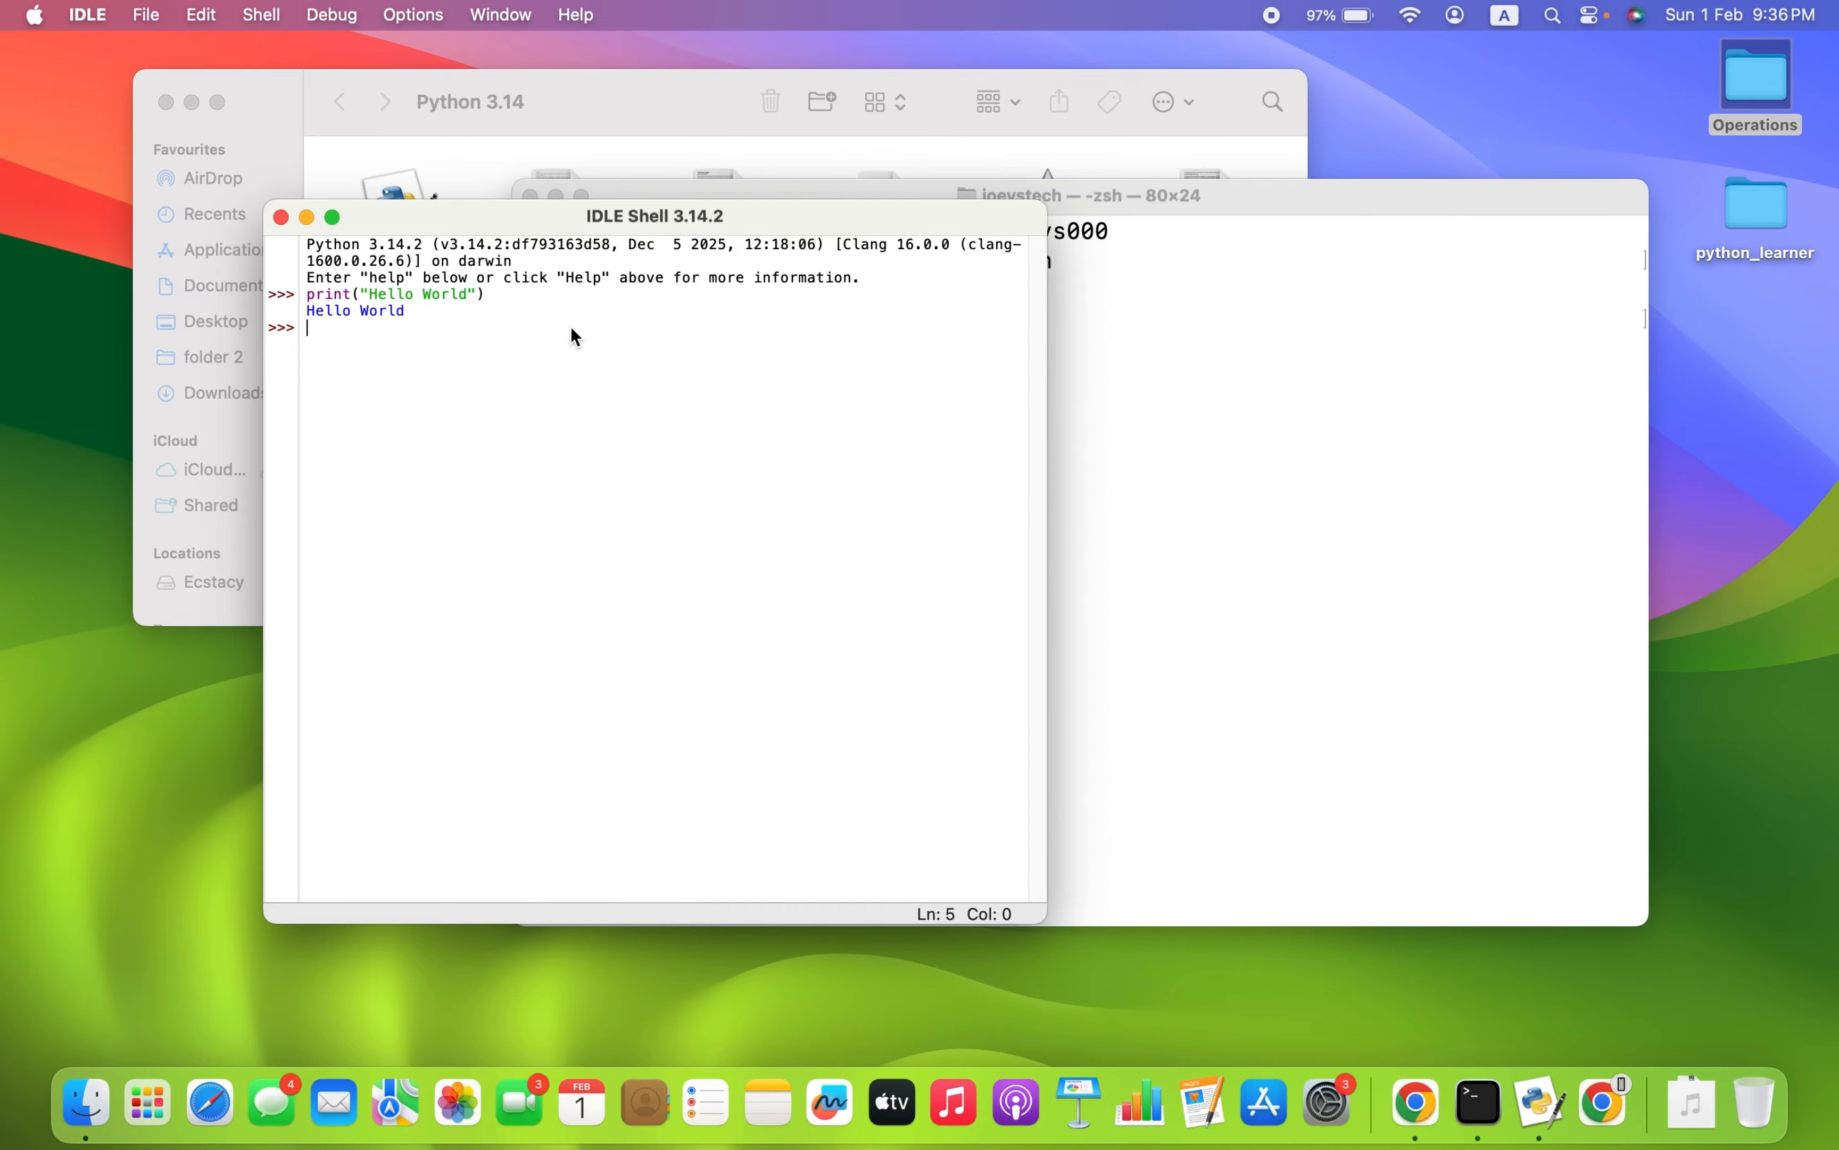
Step: Create a new Python file and write print("Hello World") as its first line
click(148, 16)
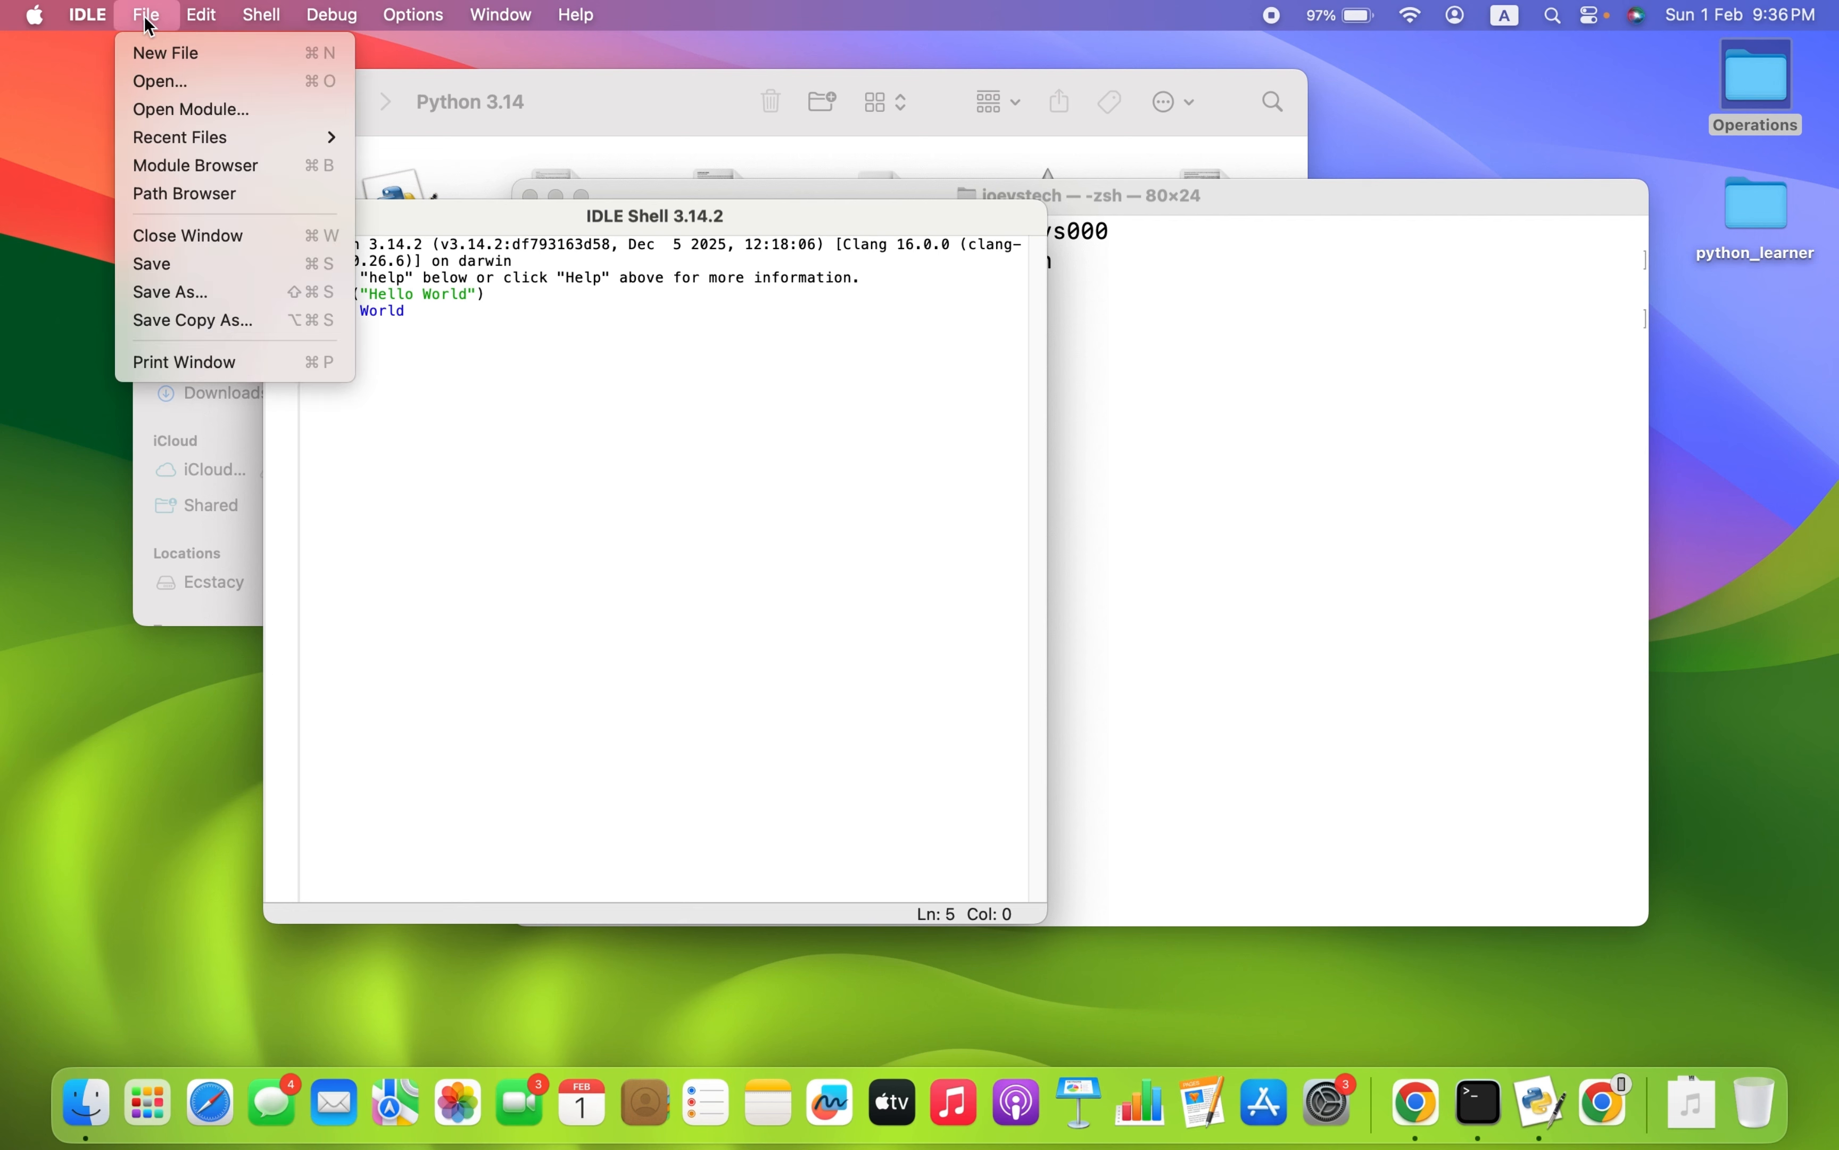
click(160, 53)
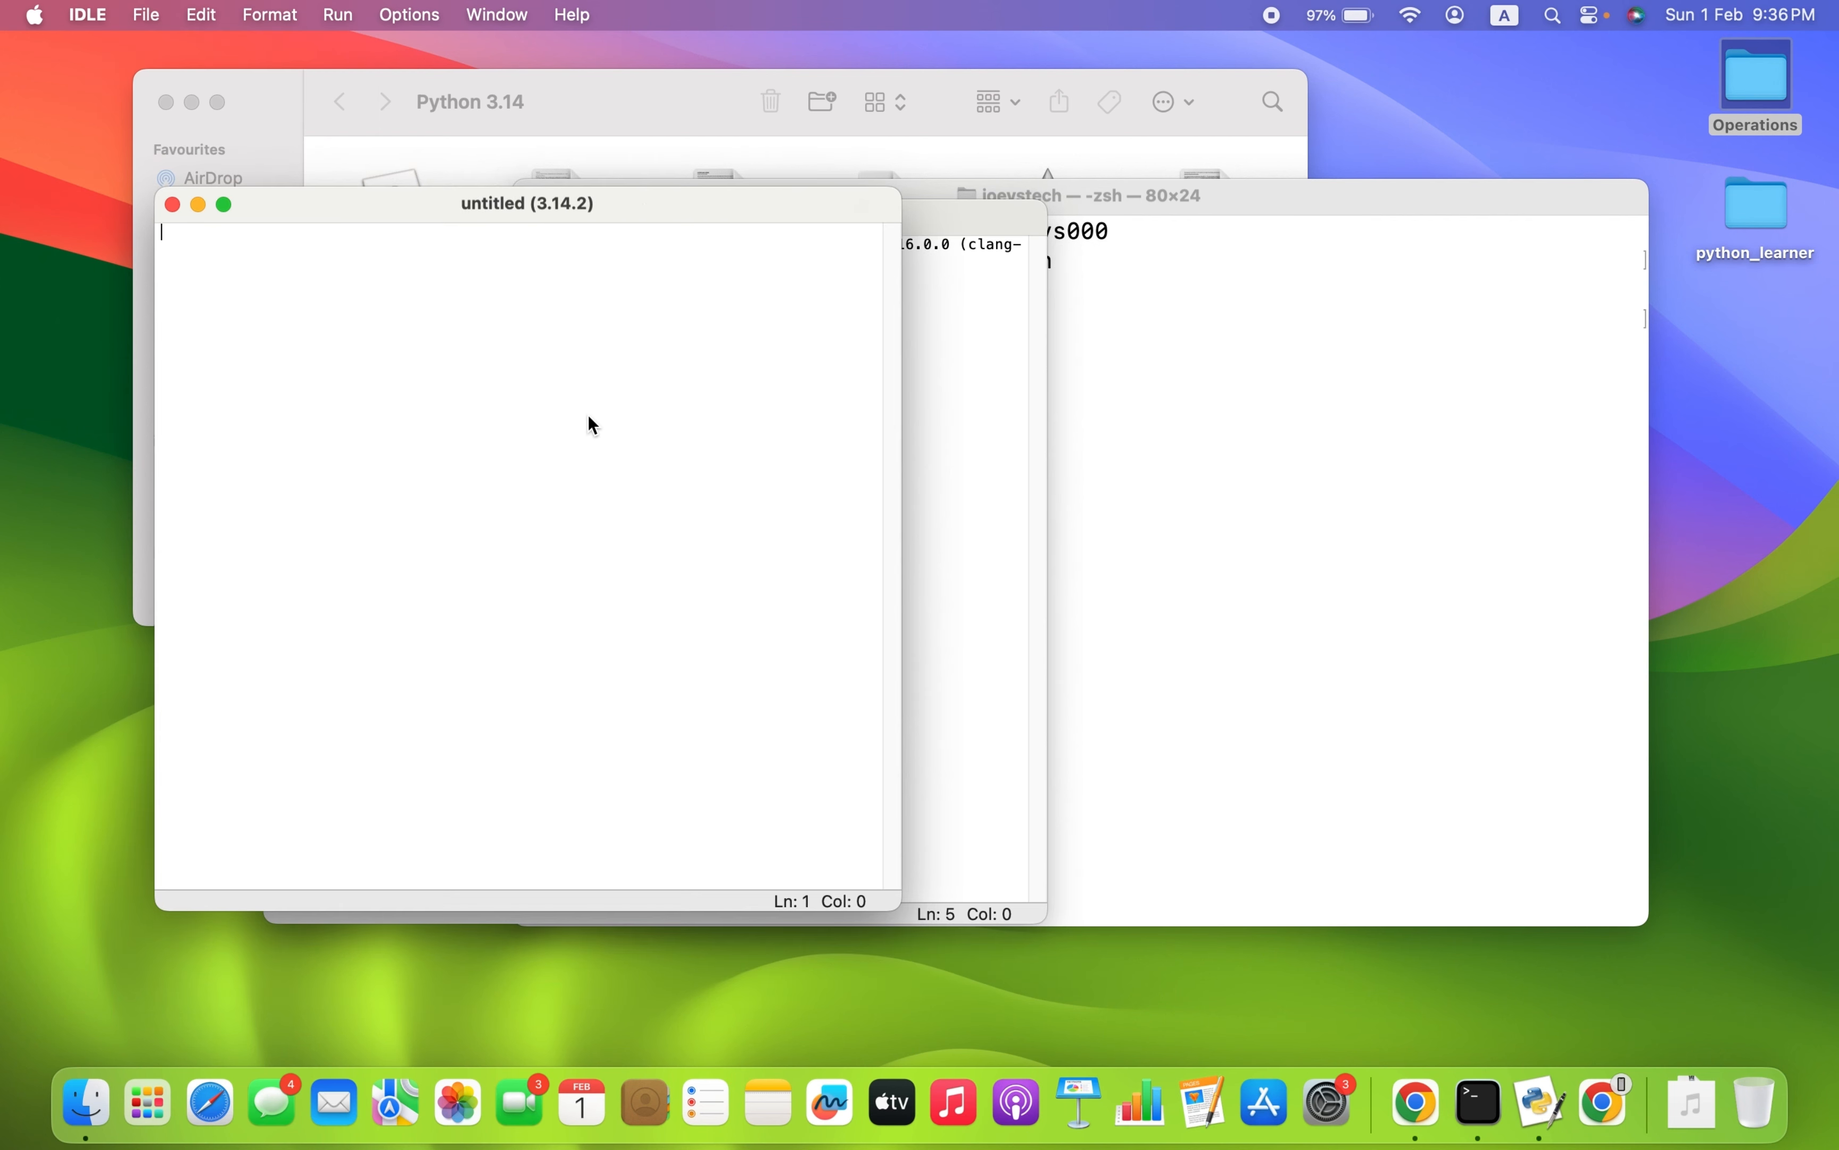
drag(645, 205, 910, 146)
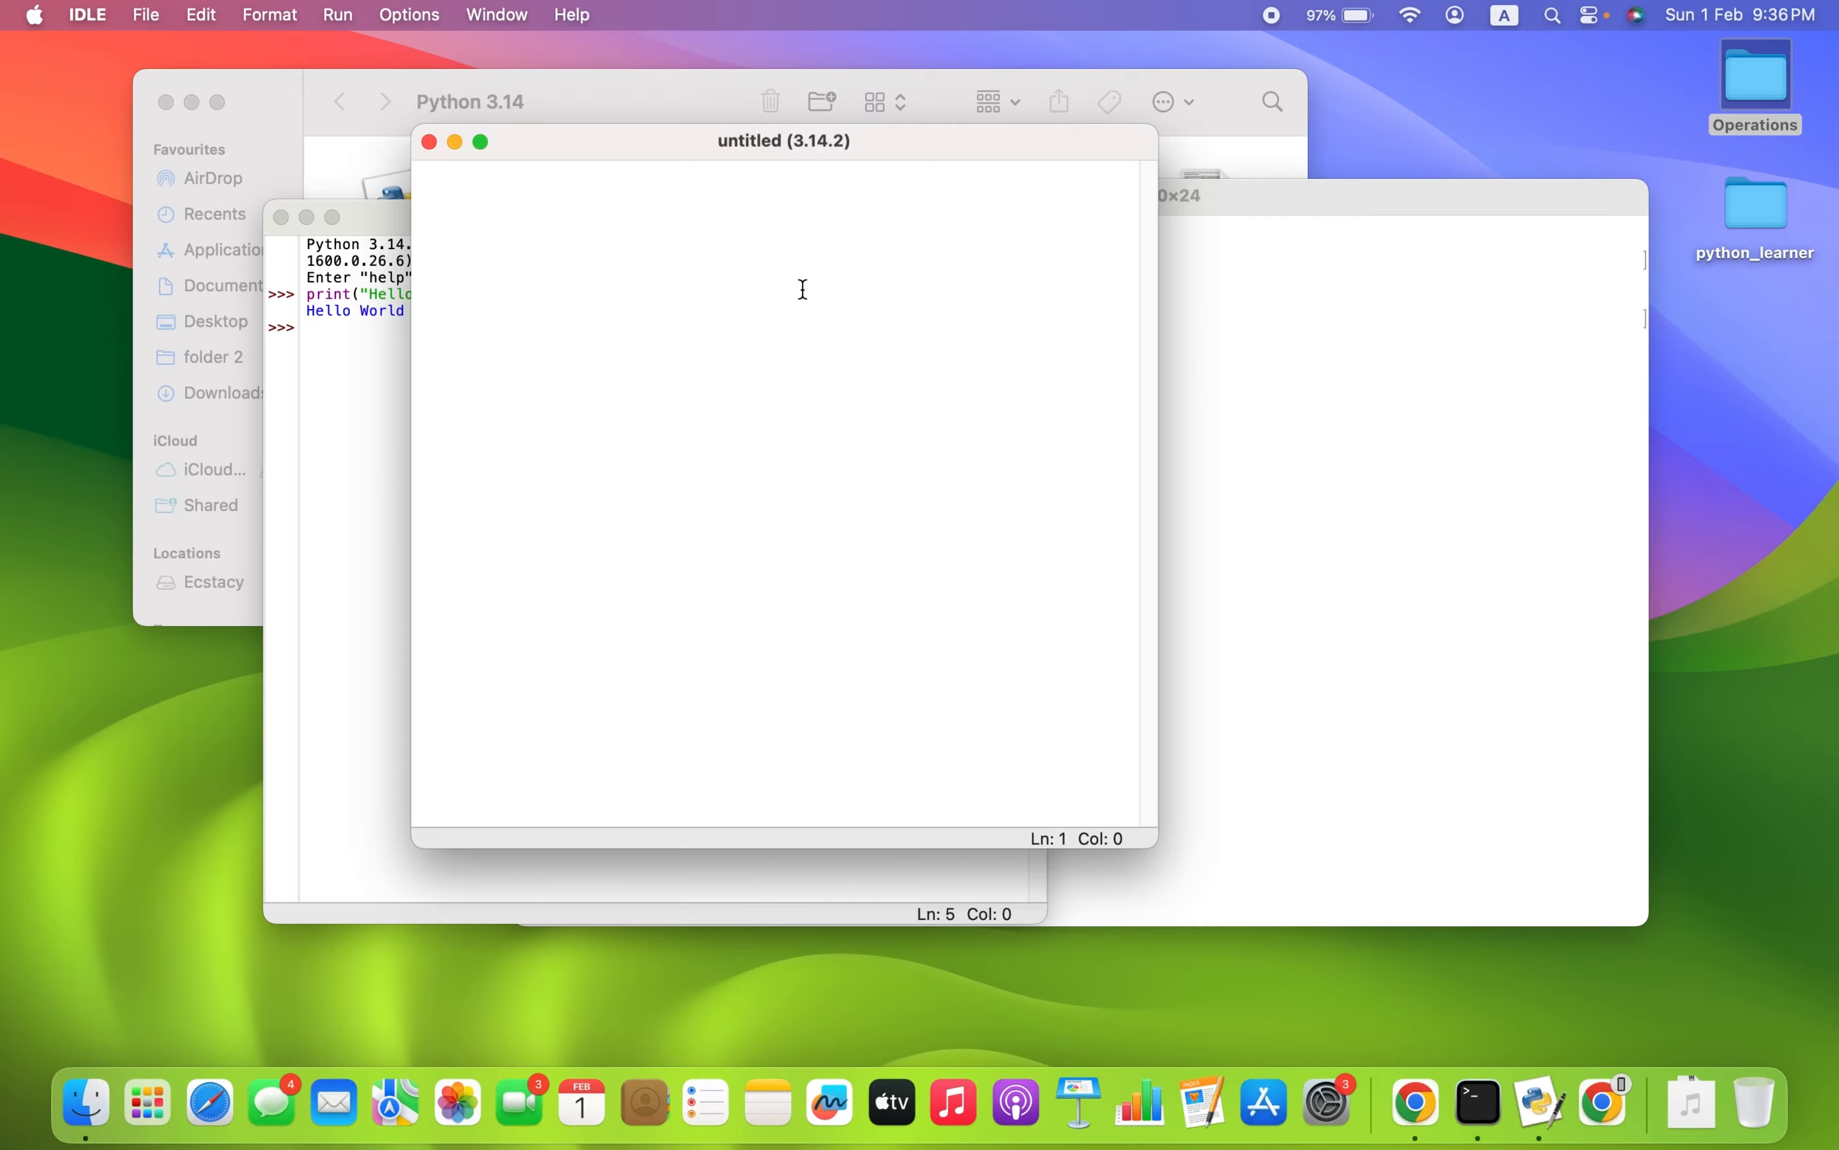
text(print("))
key(Left)
text("")
key(Left)
text(Hello World)
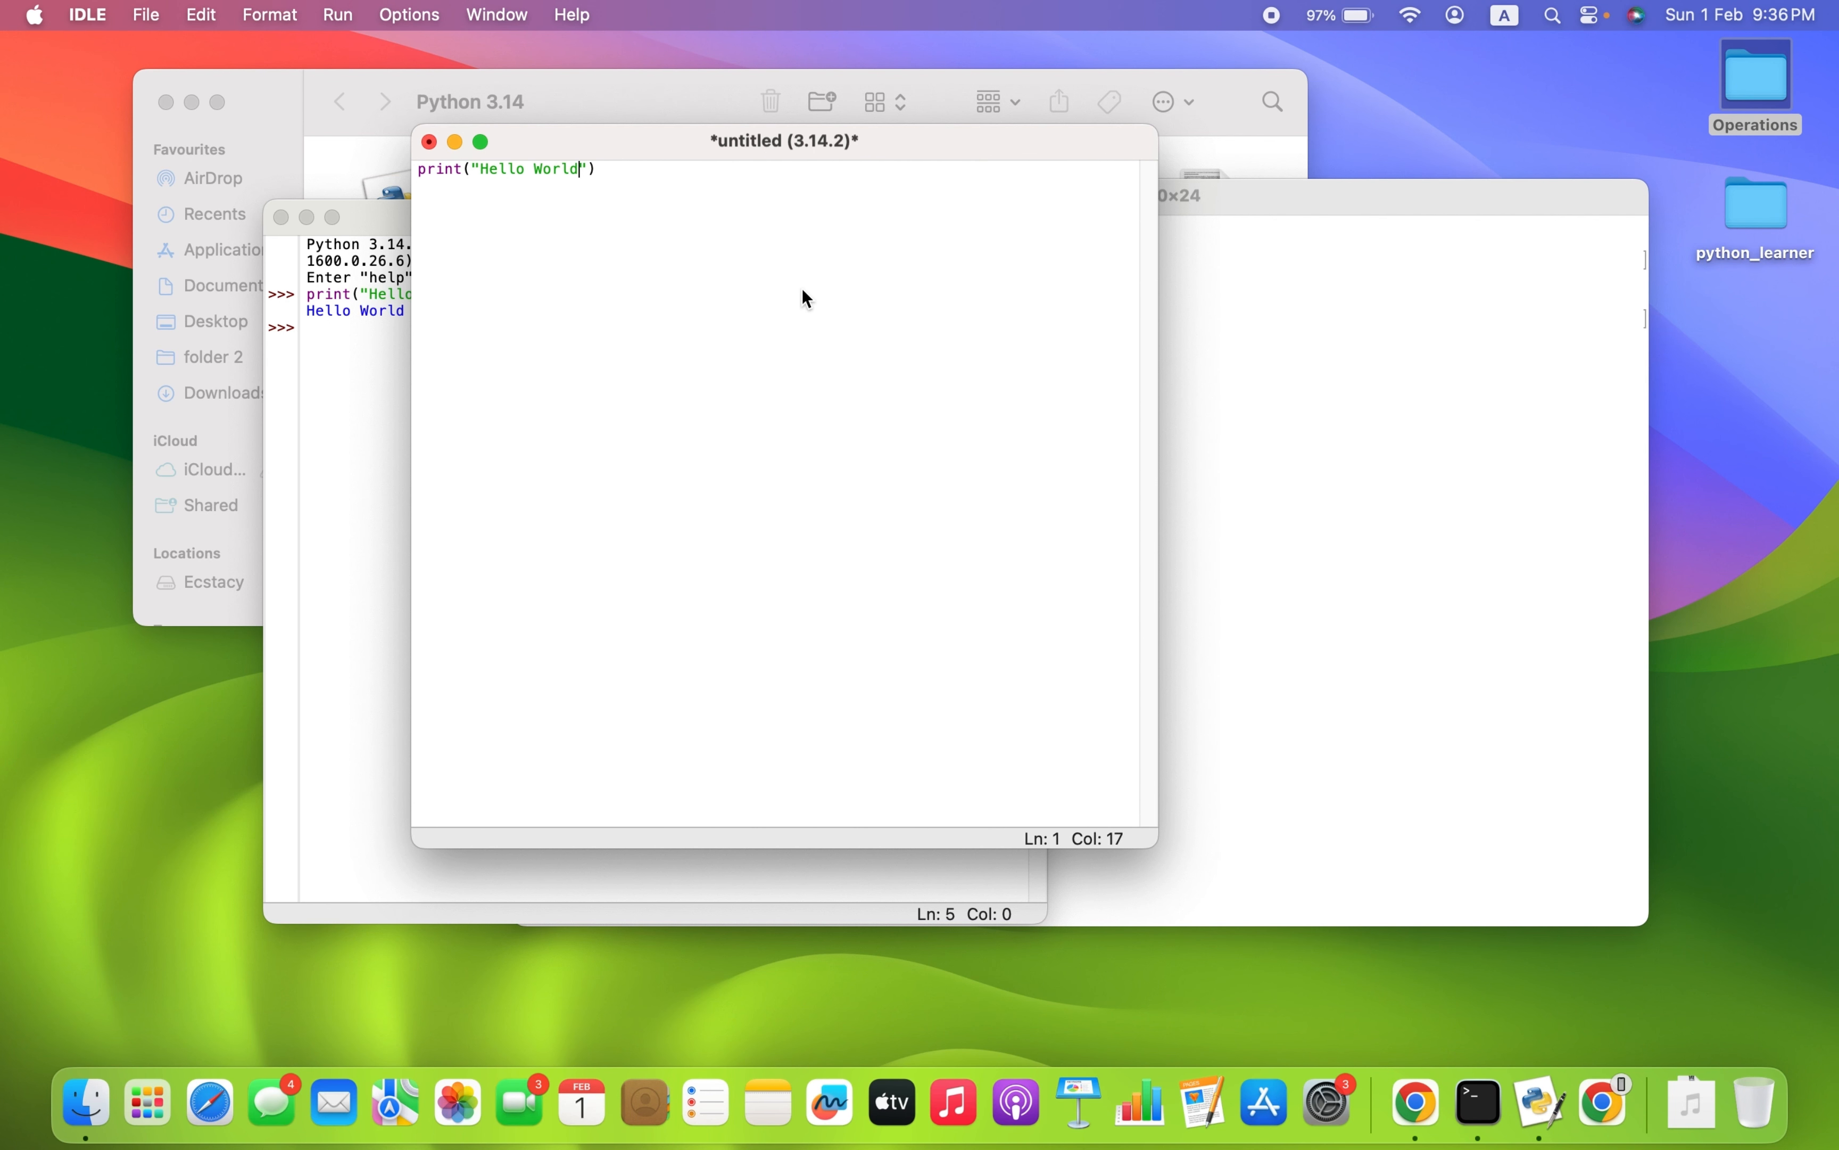
click(600, 291)
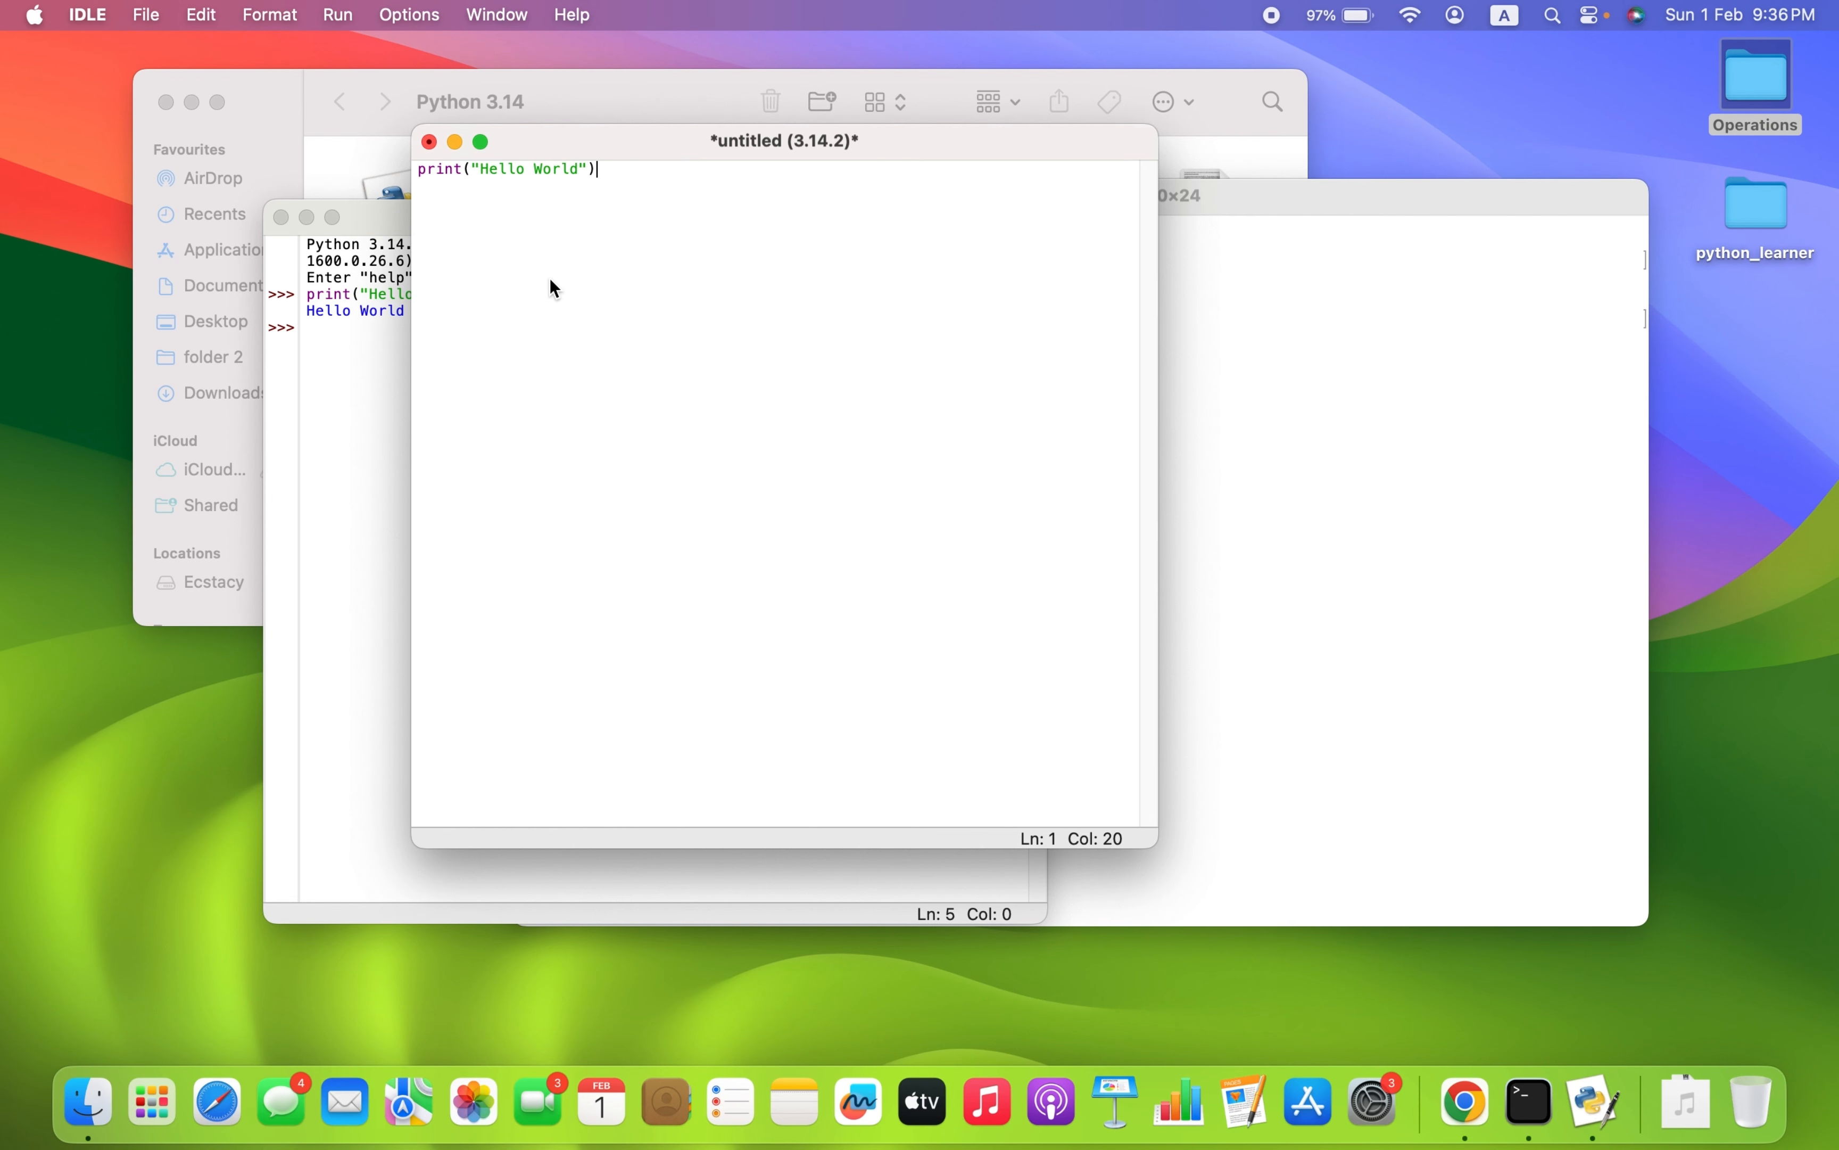
Step: Save the new file as test_program in the Desktop folder
click(148, 17)
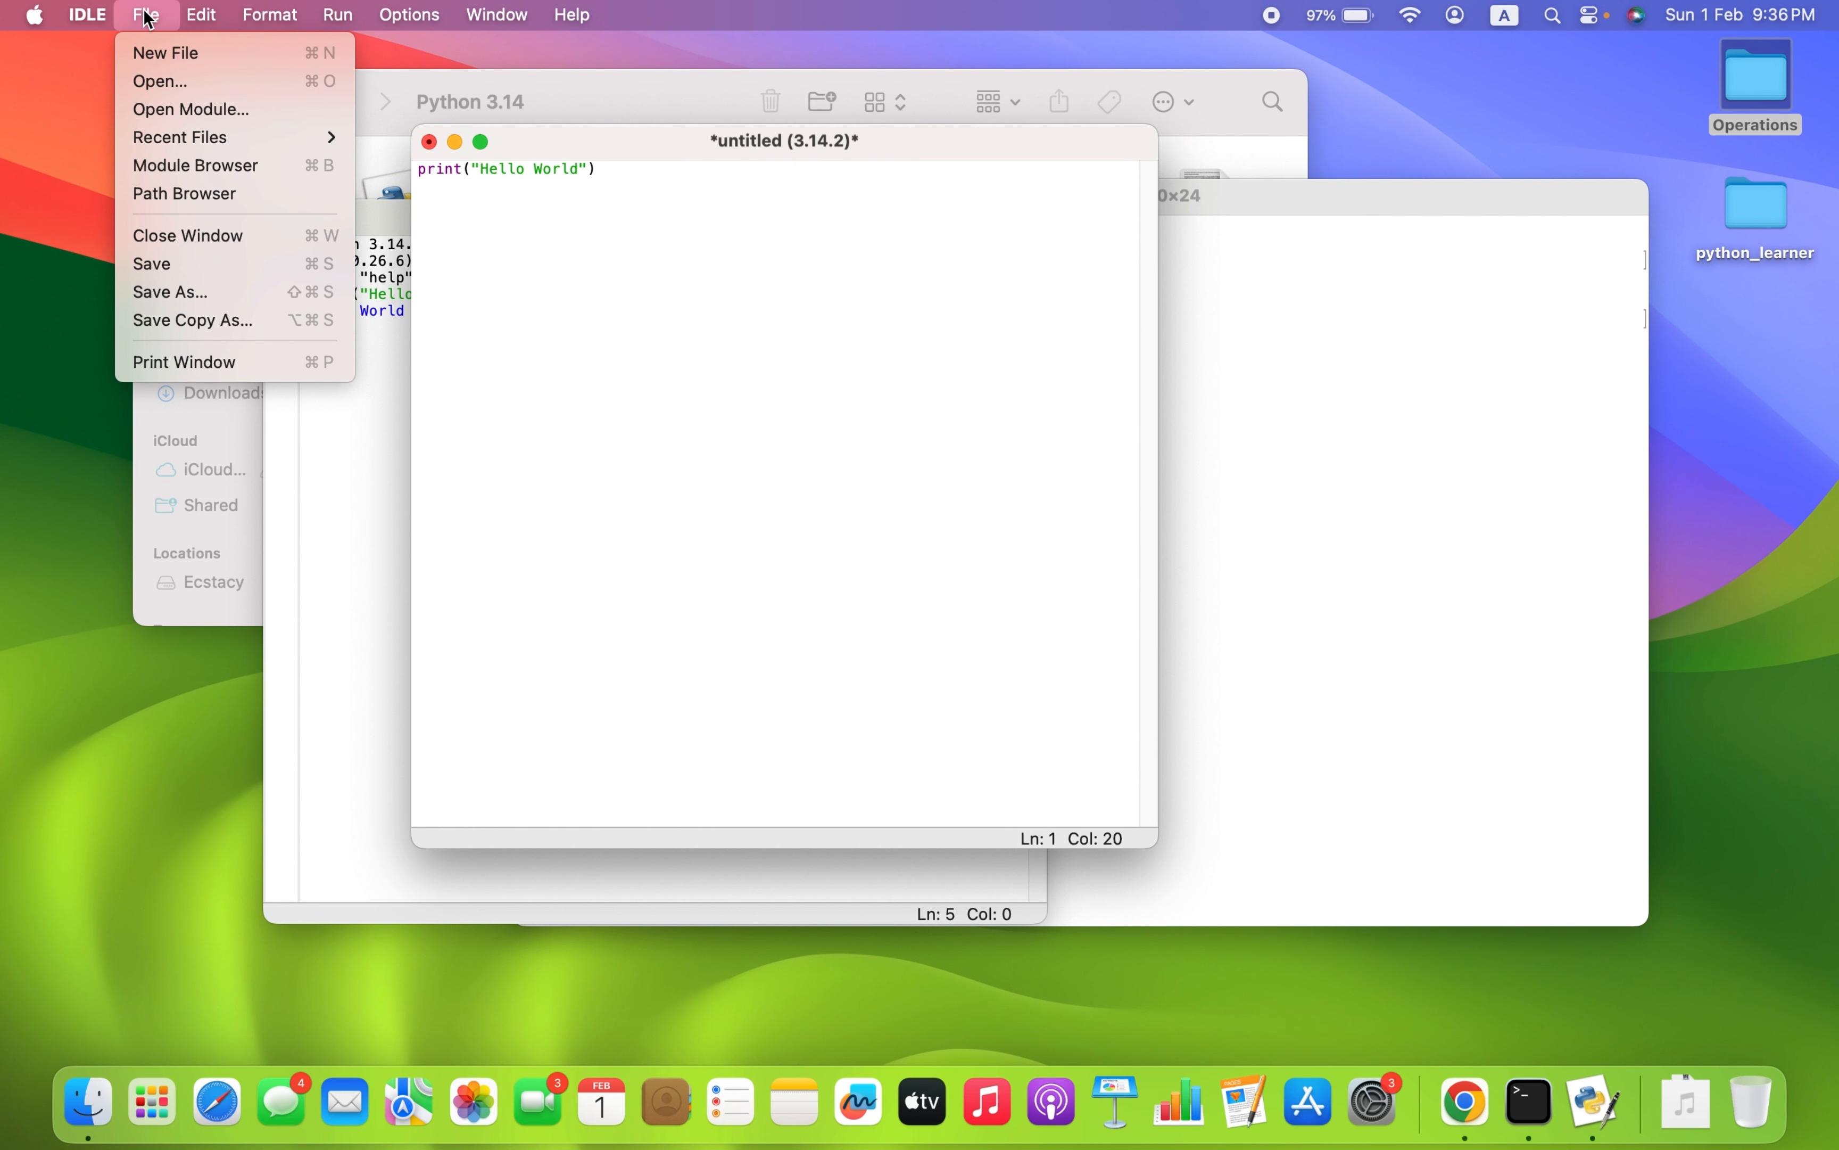
click(169, 264)
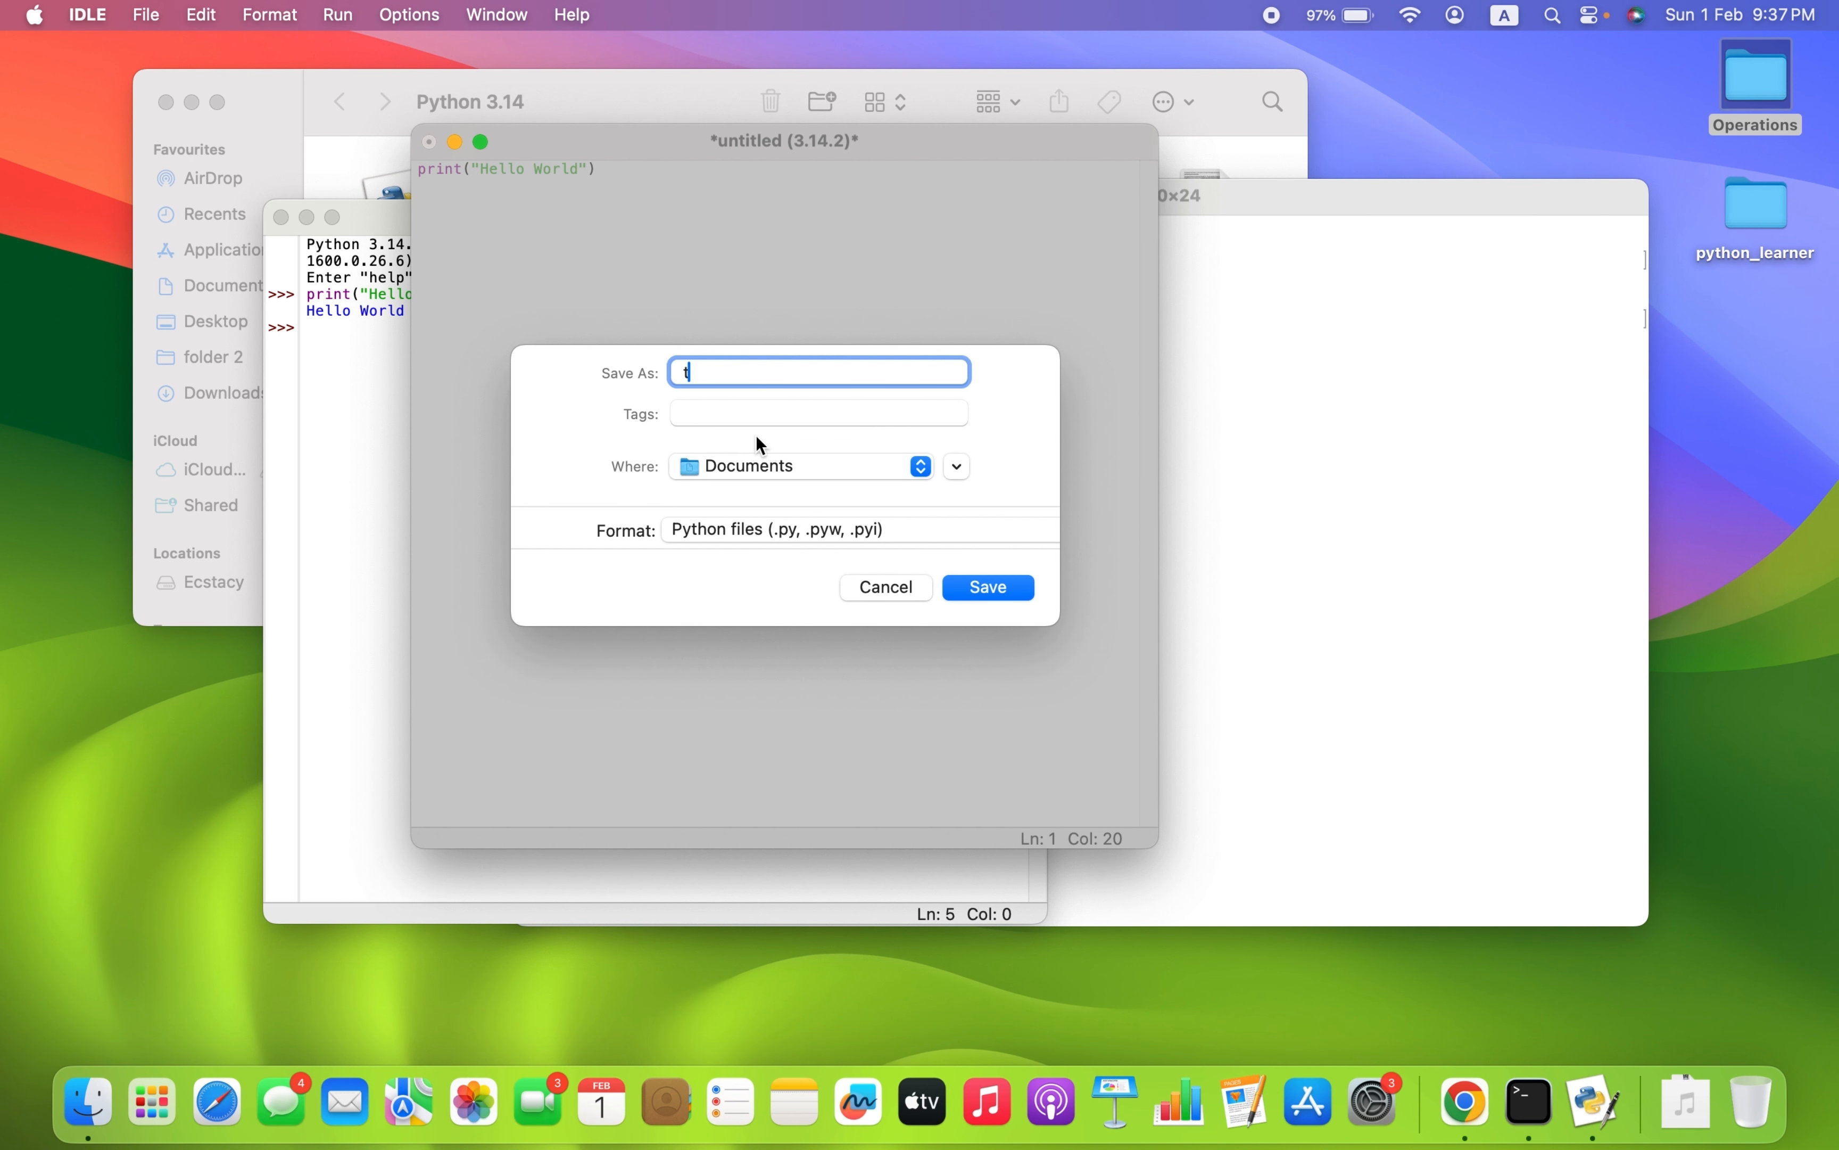
text(test_program)
click(761, 463)
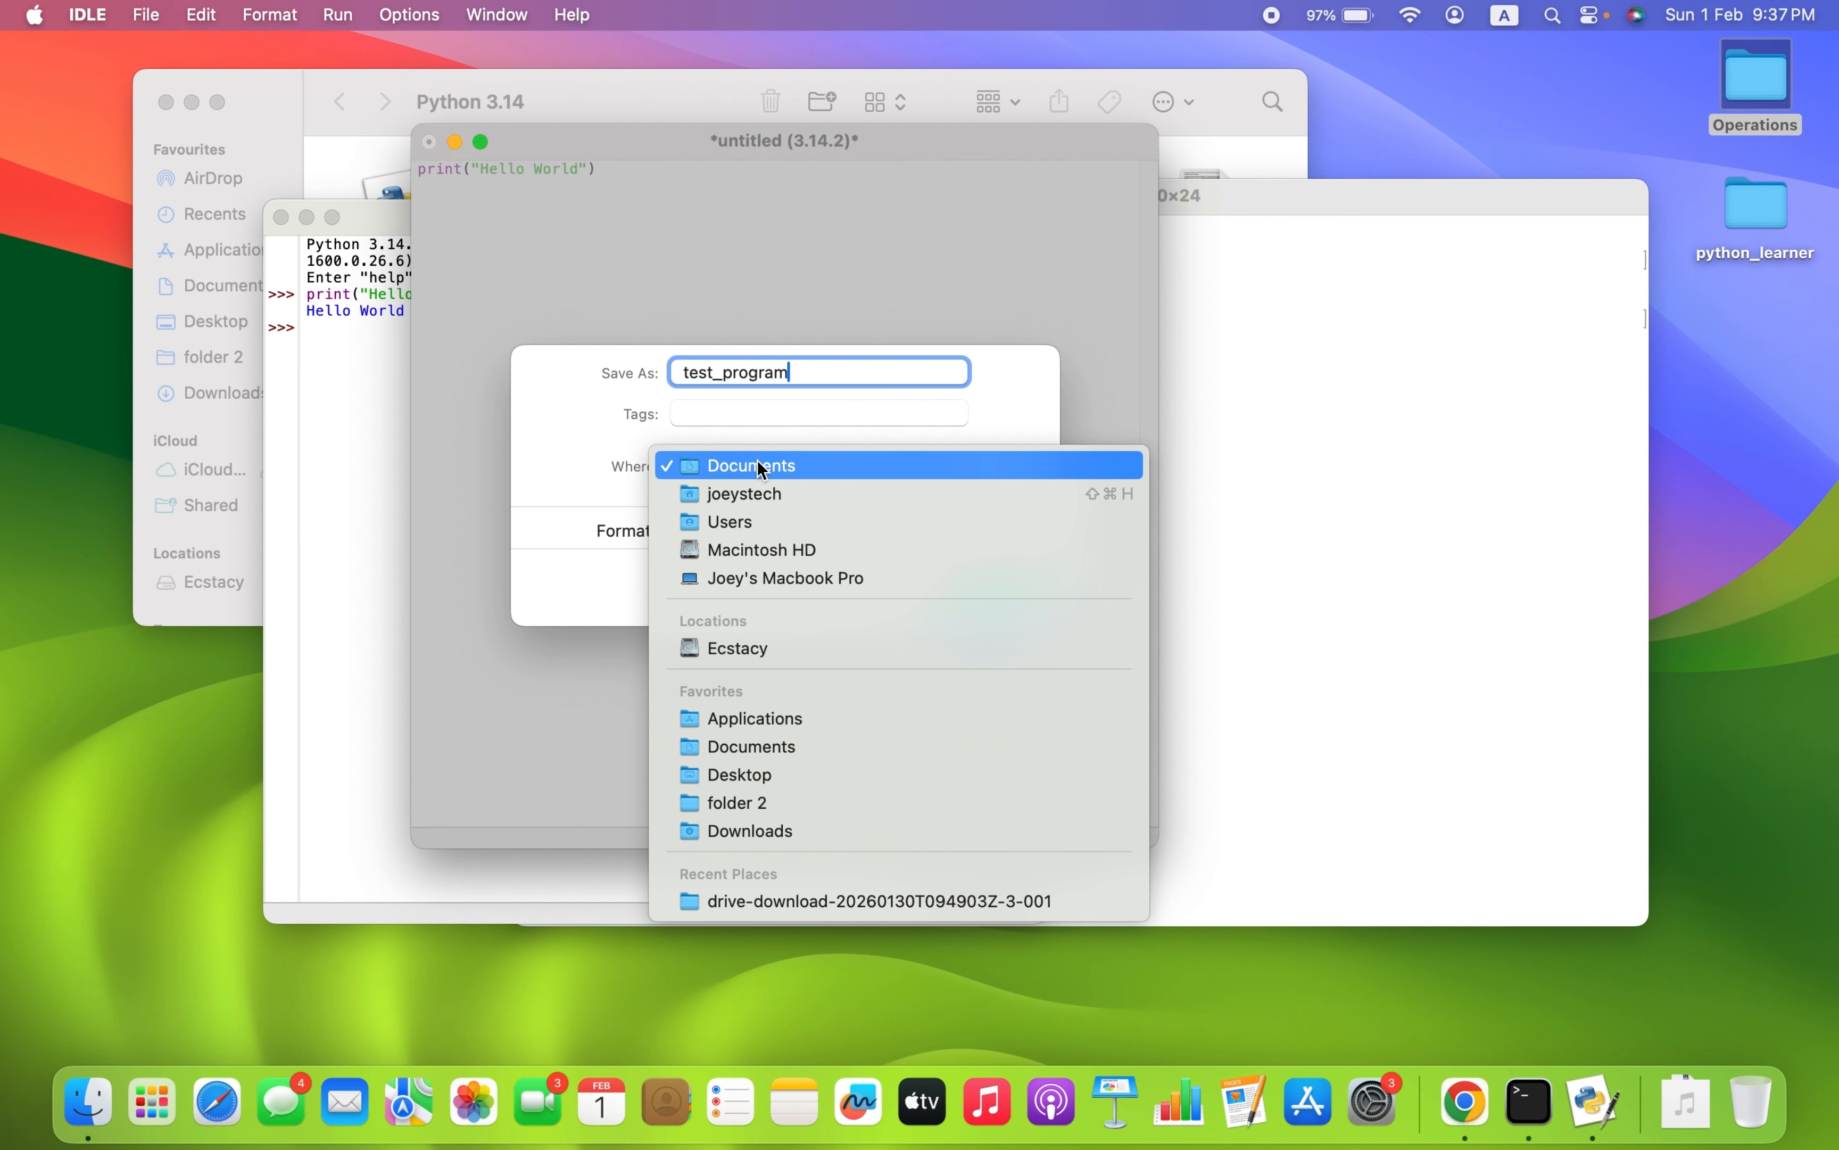
click(734, 774)
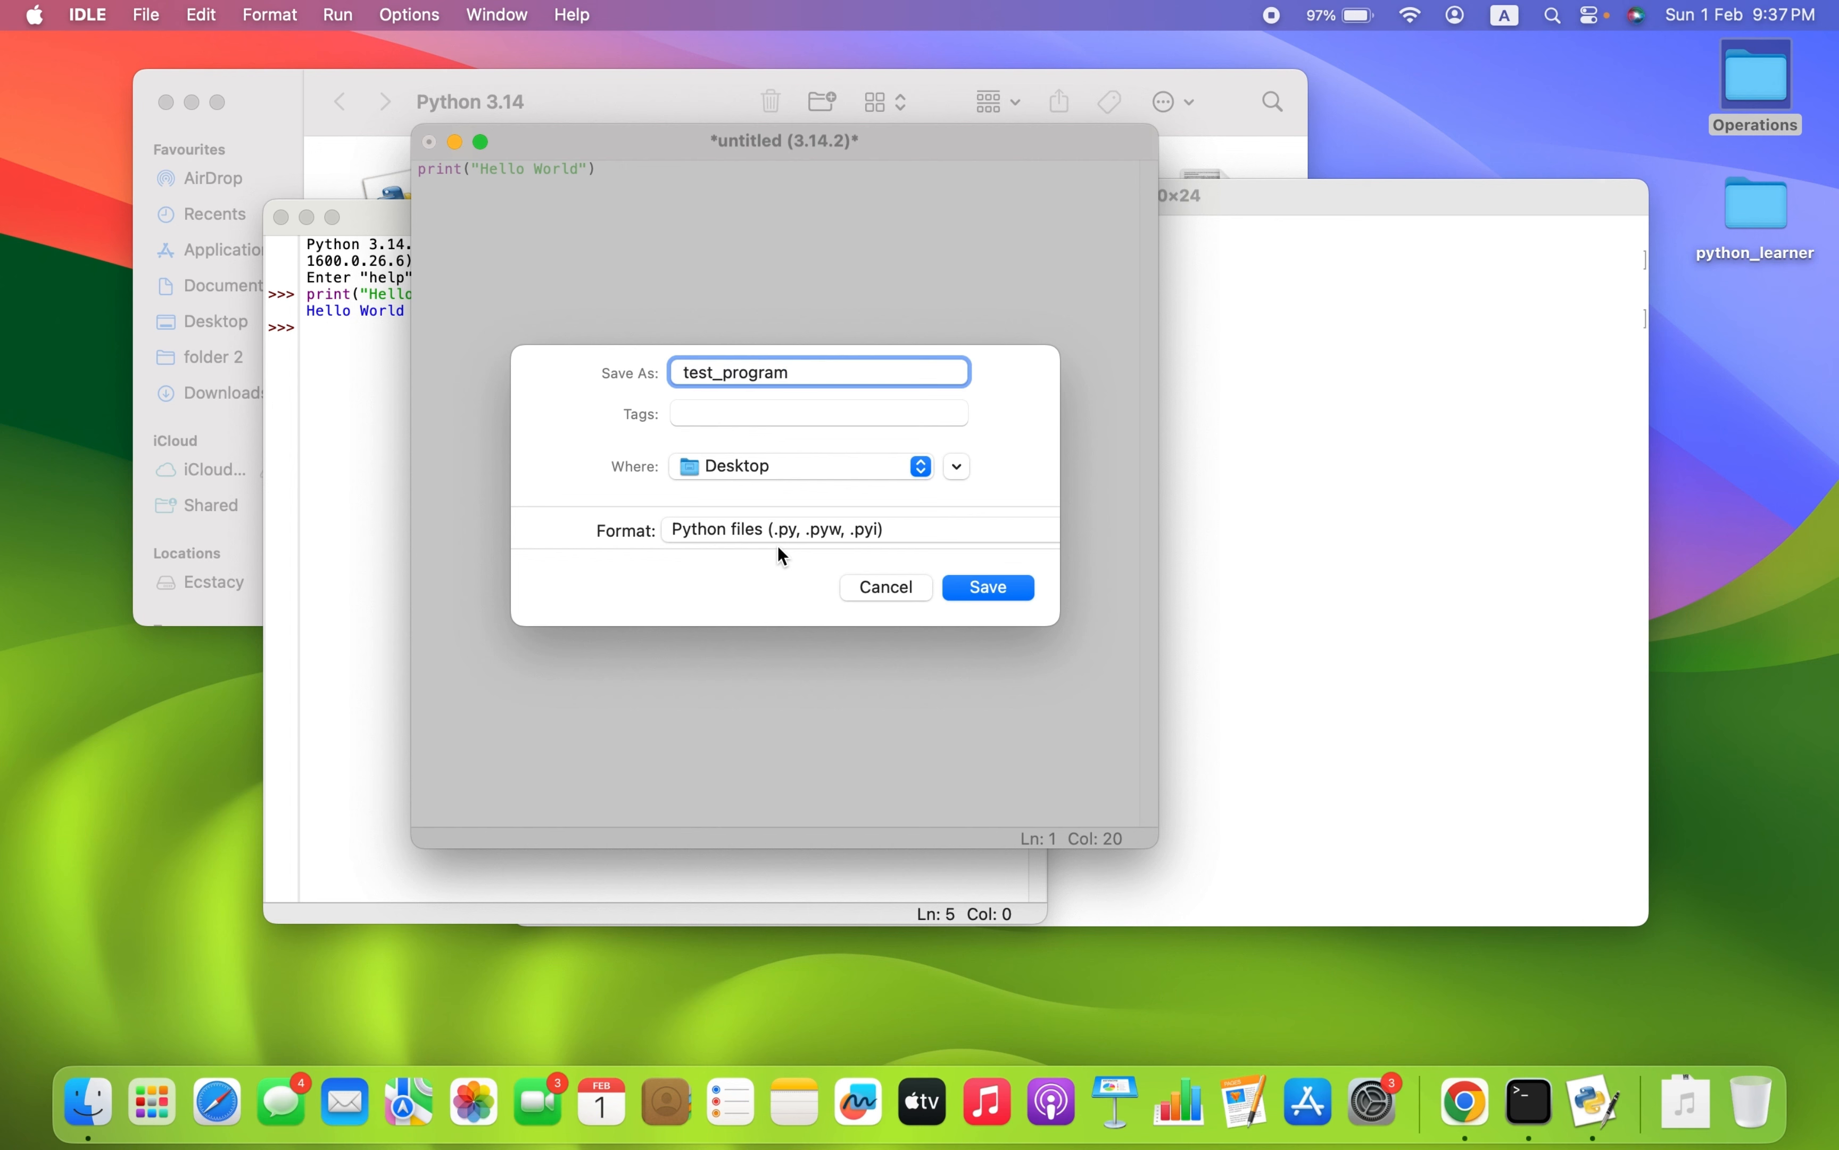
click(978, 593)
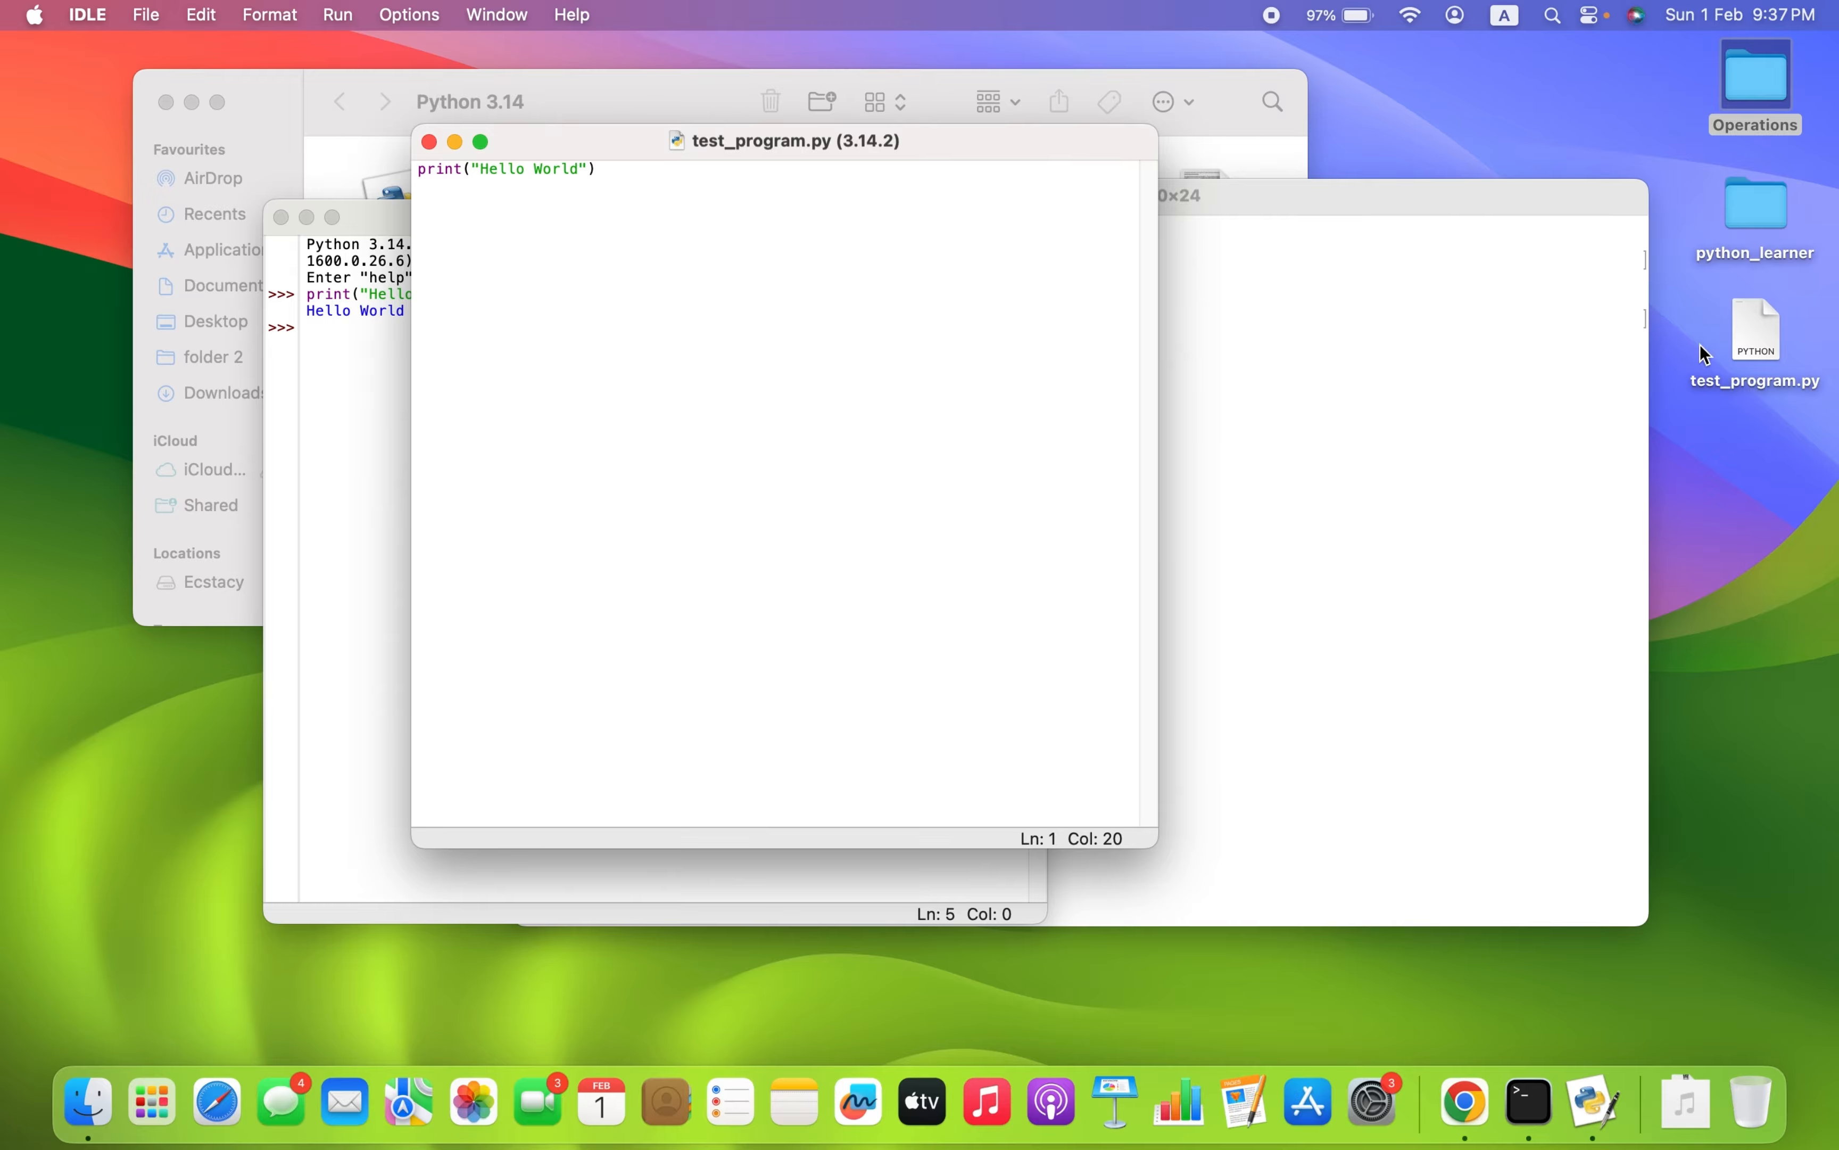
Step: Run the test_program.py script as a module so it executes in the IDLE Shell
click(804, 296)
click(347, 23)
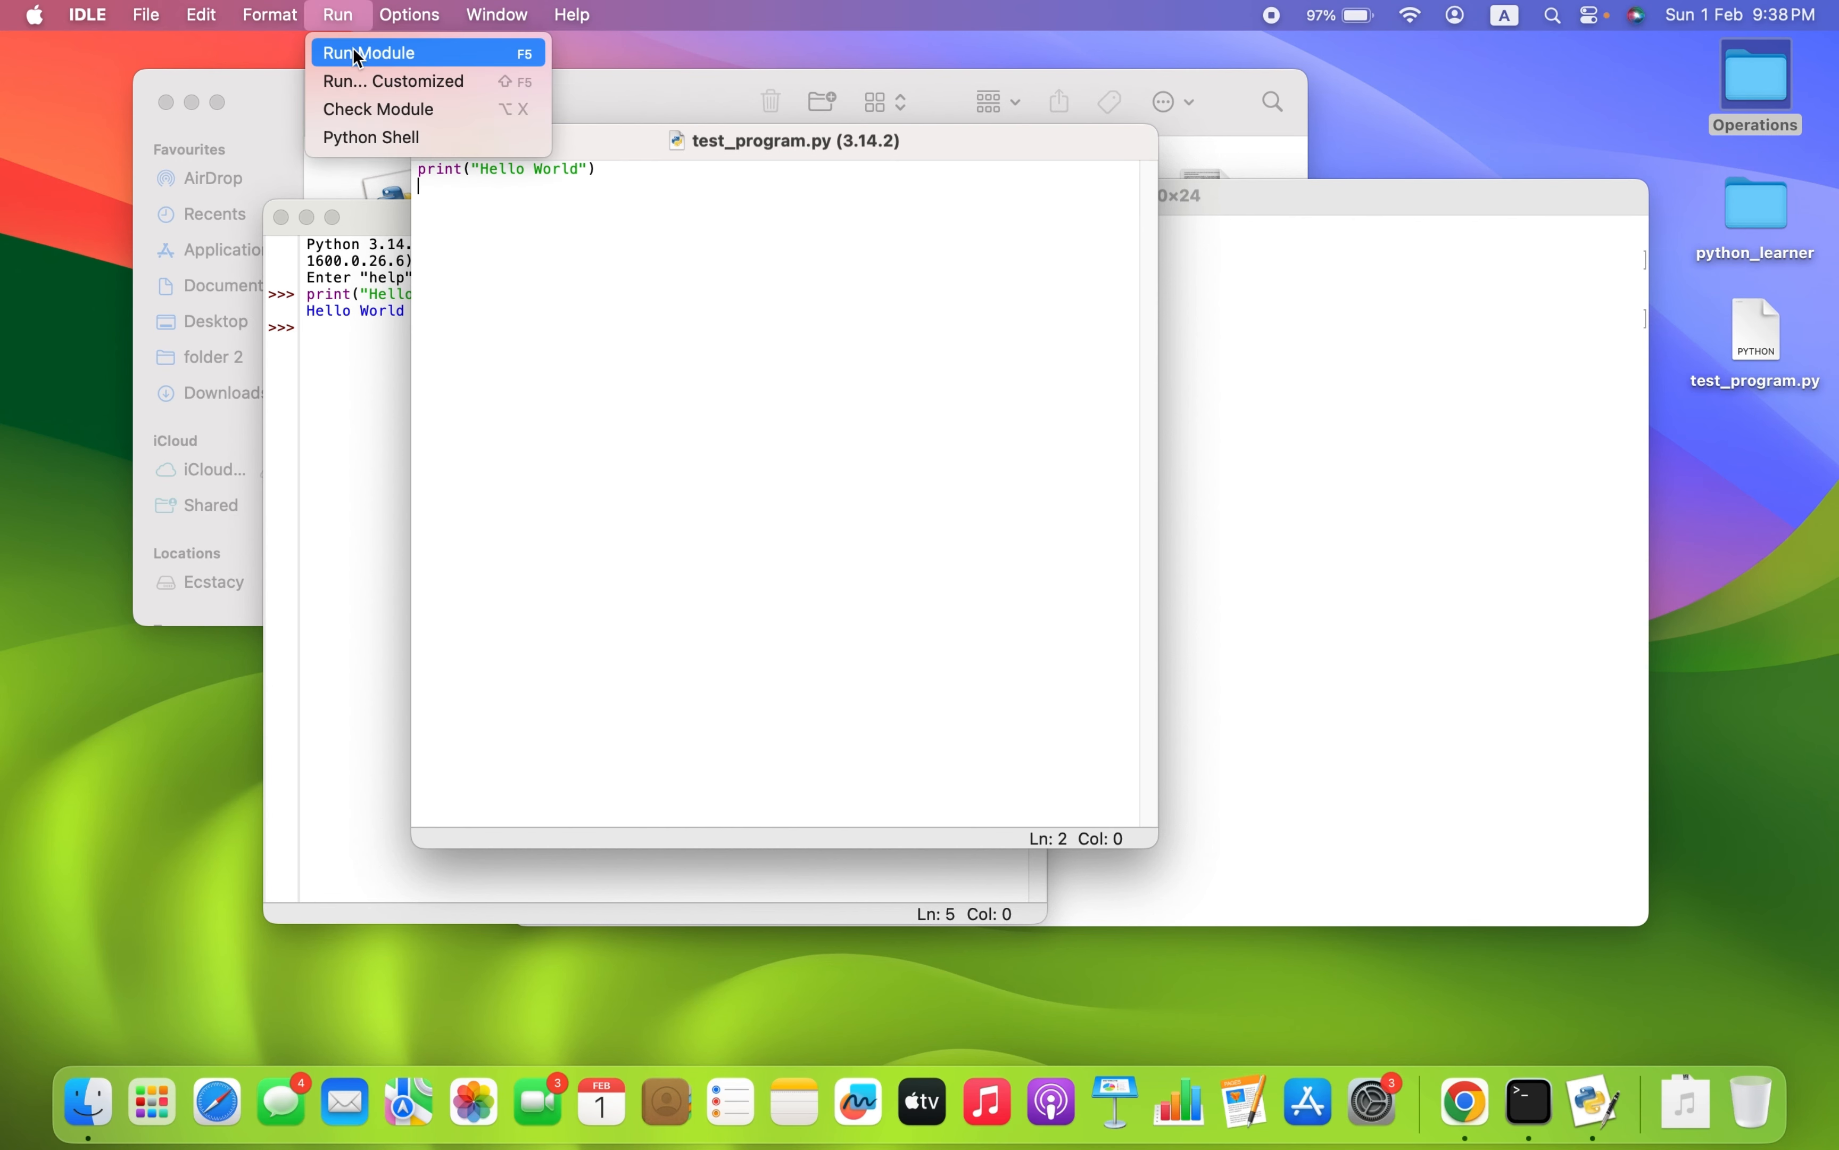
click(354, 48)
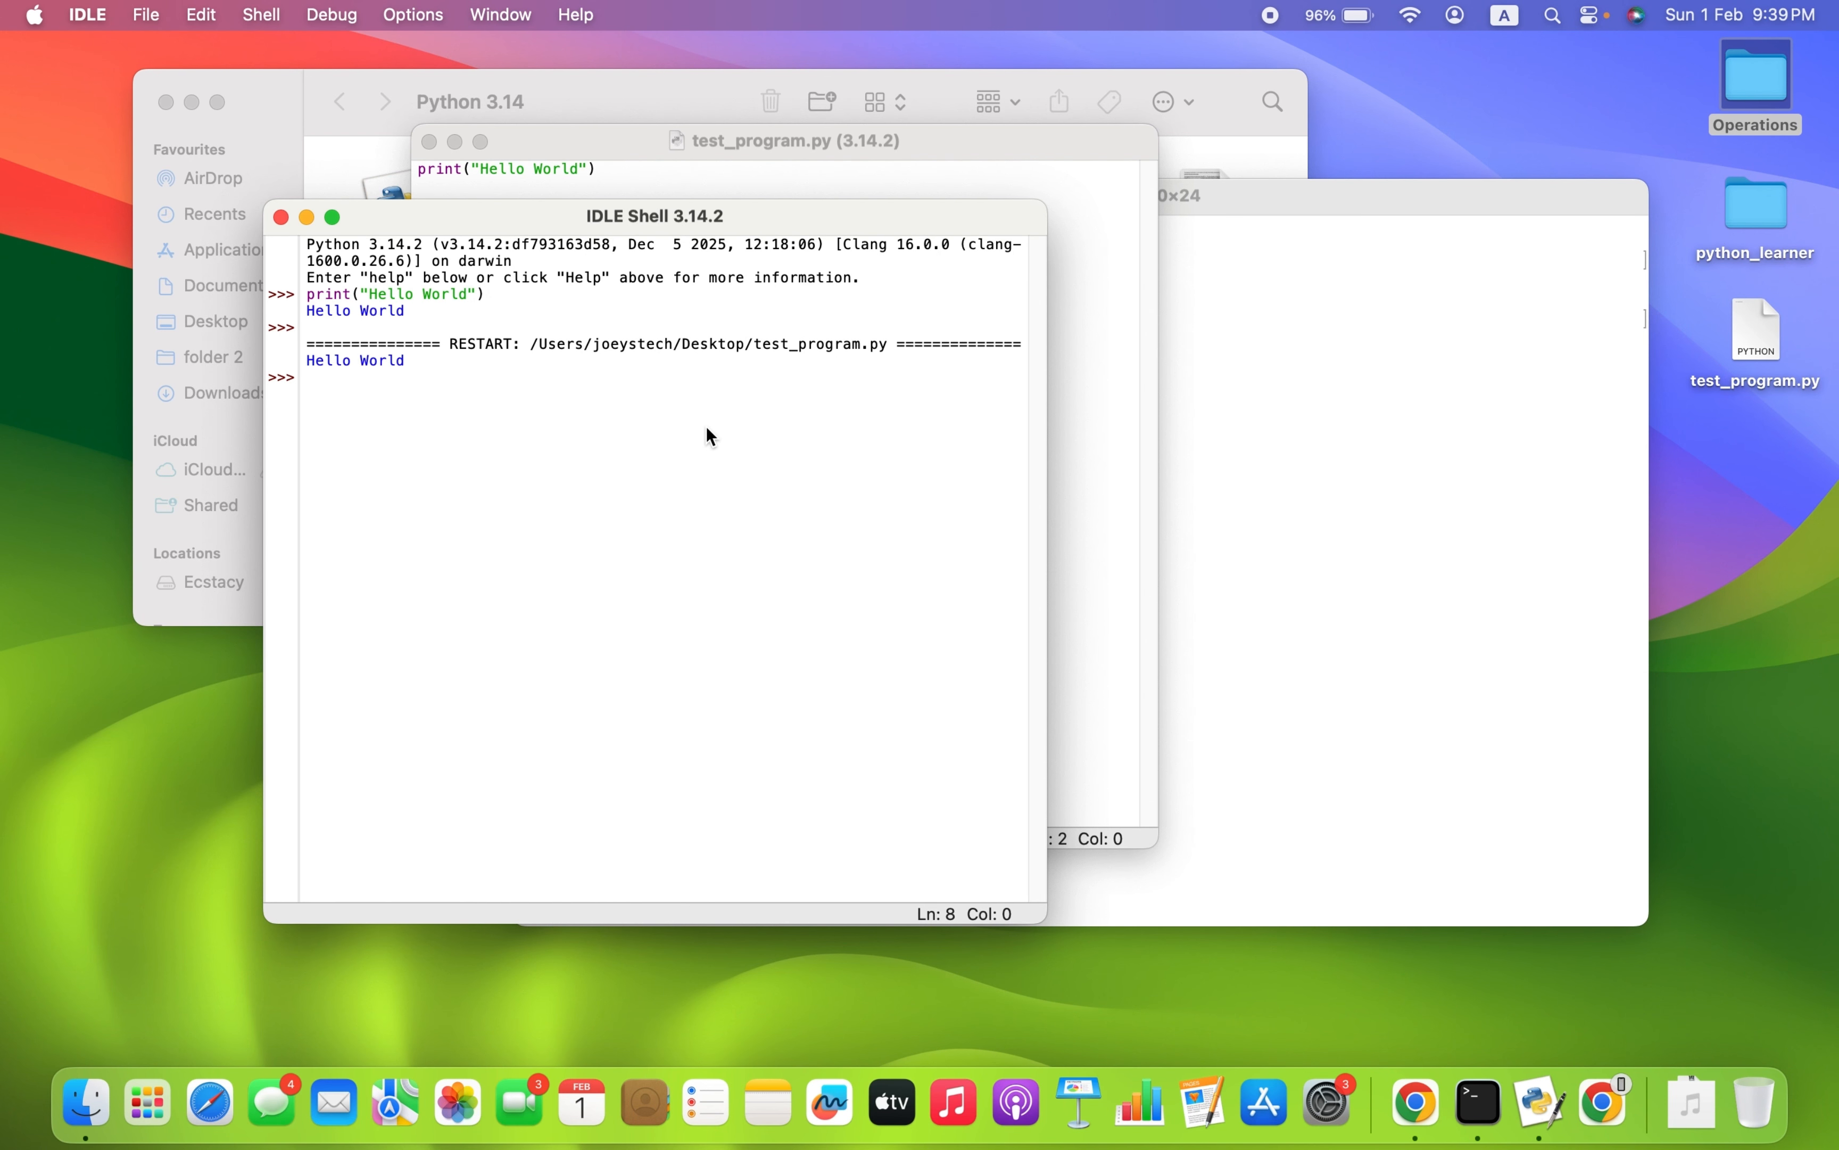
click(626, 96)
click(615, 815)
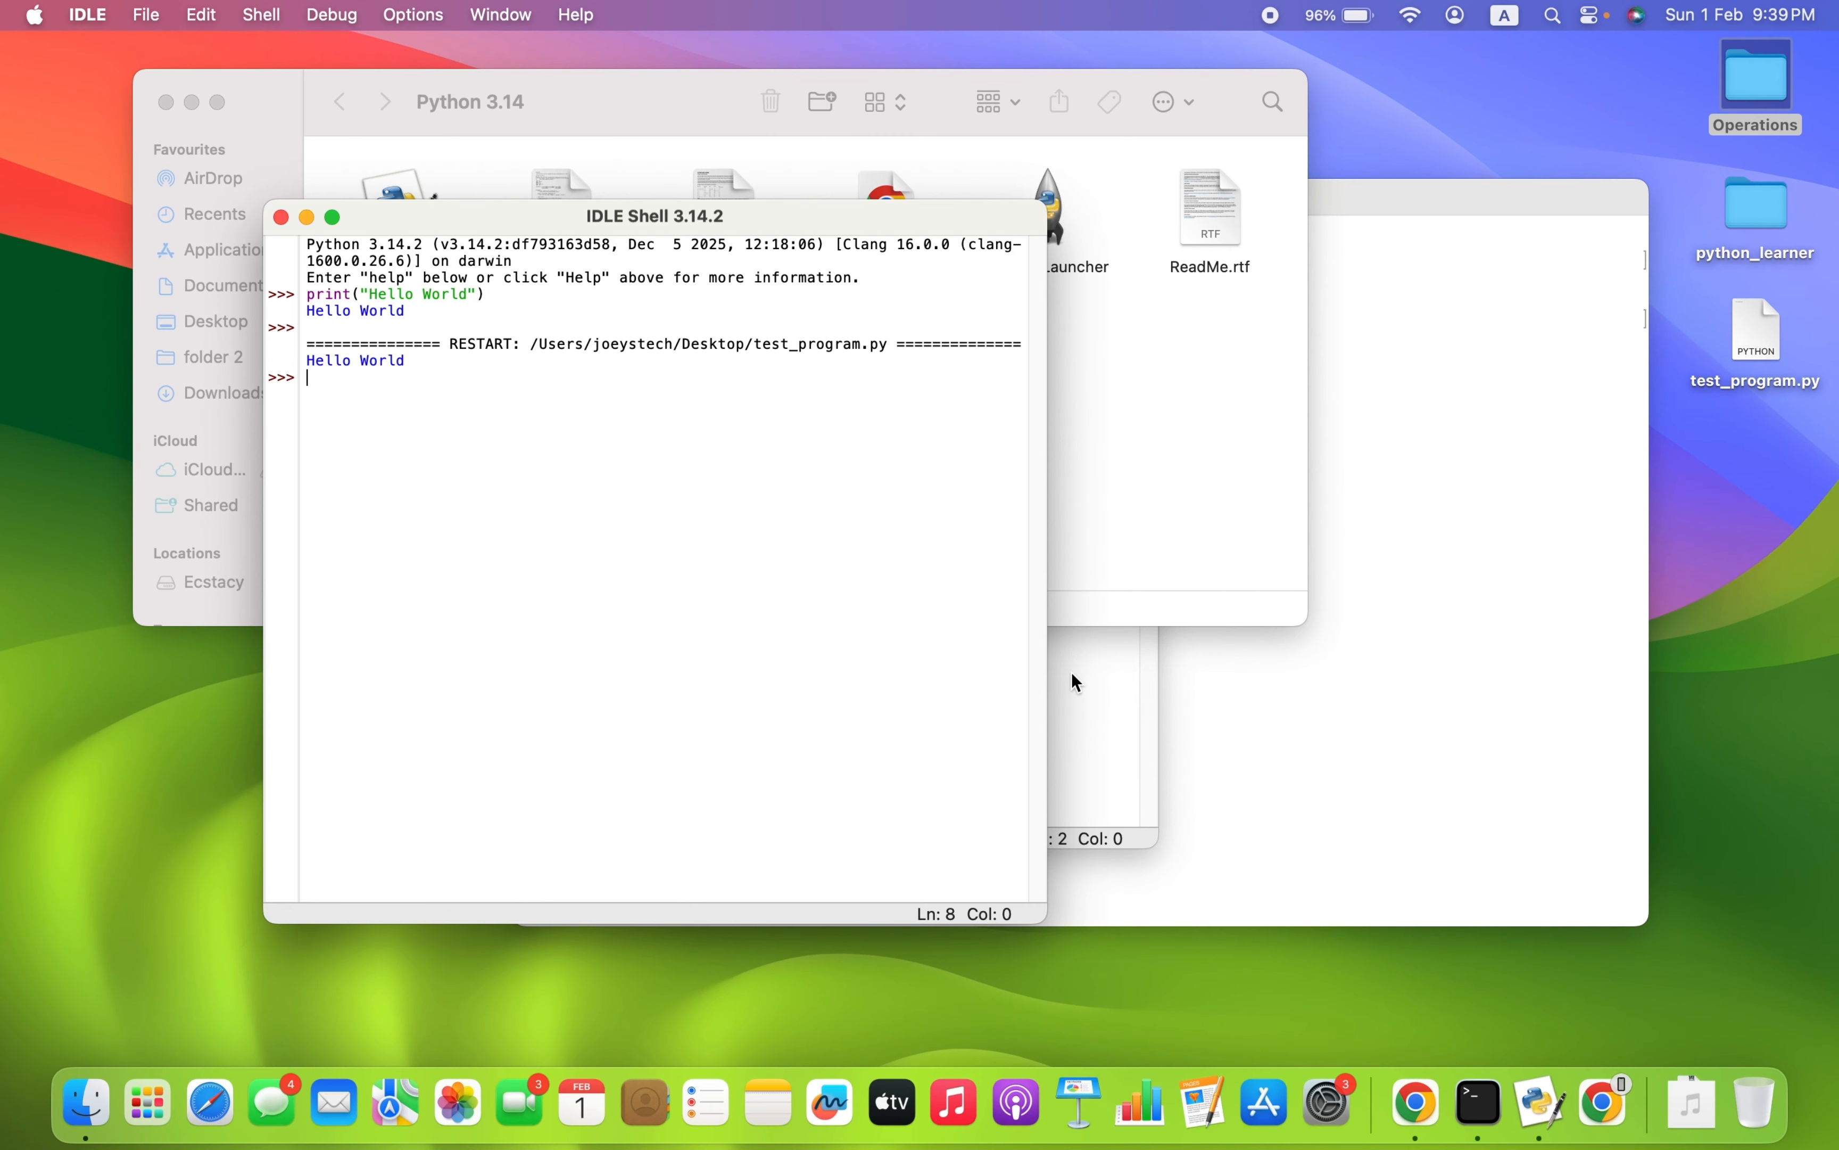
click(1076, 689)
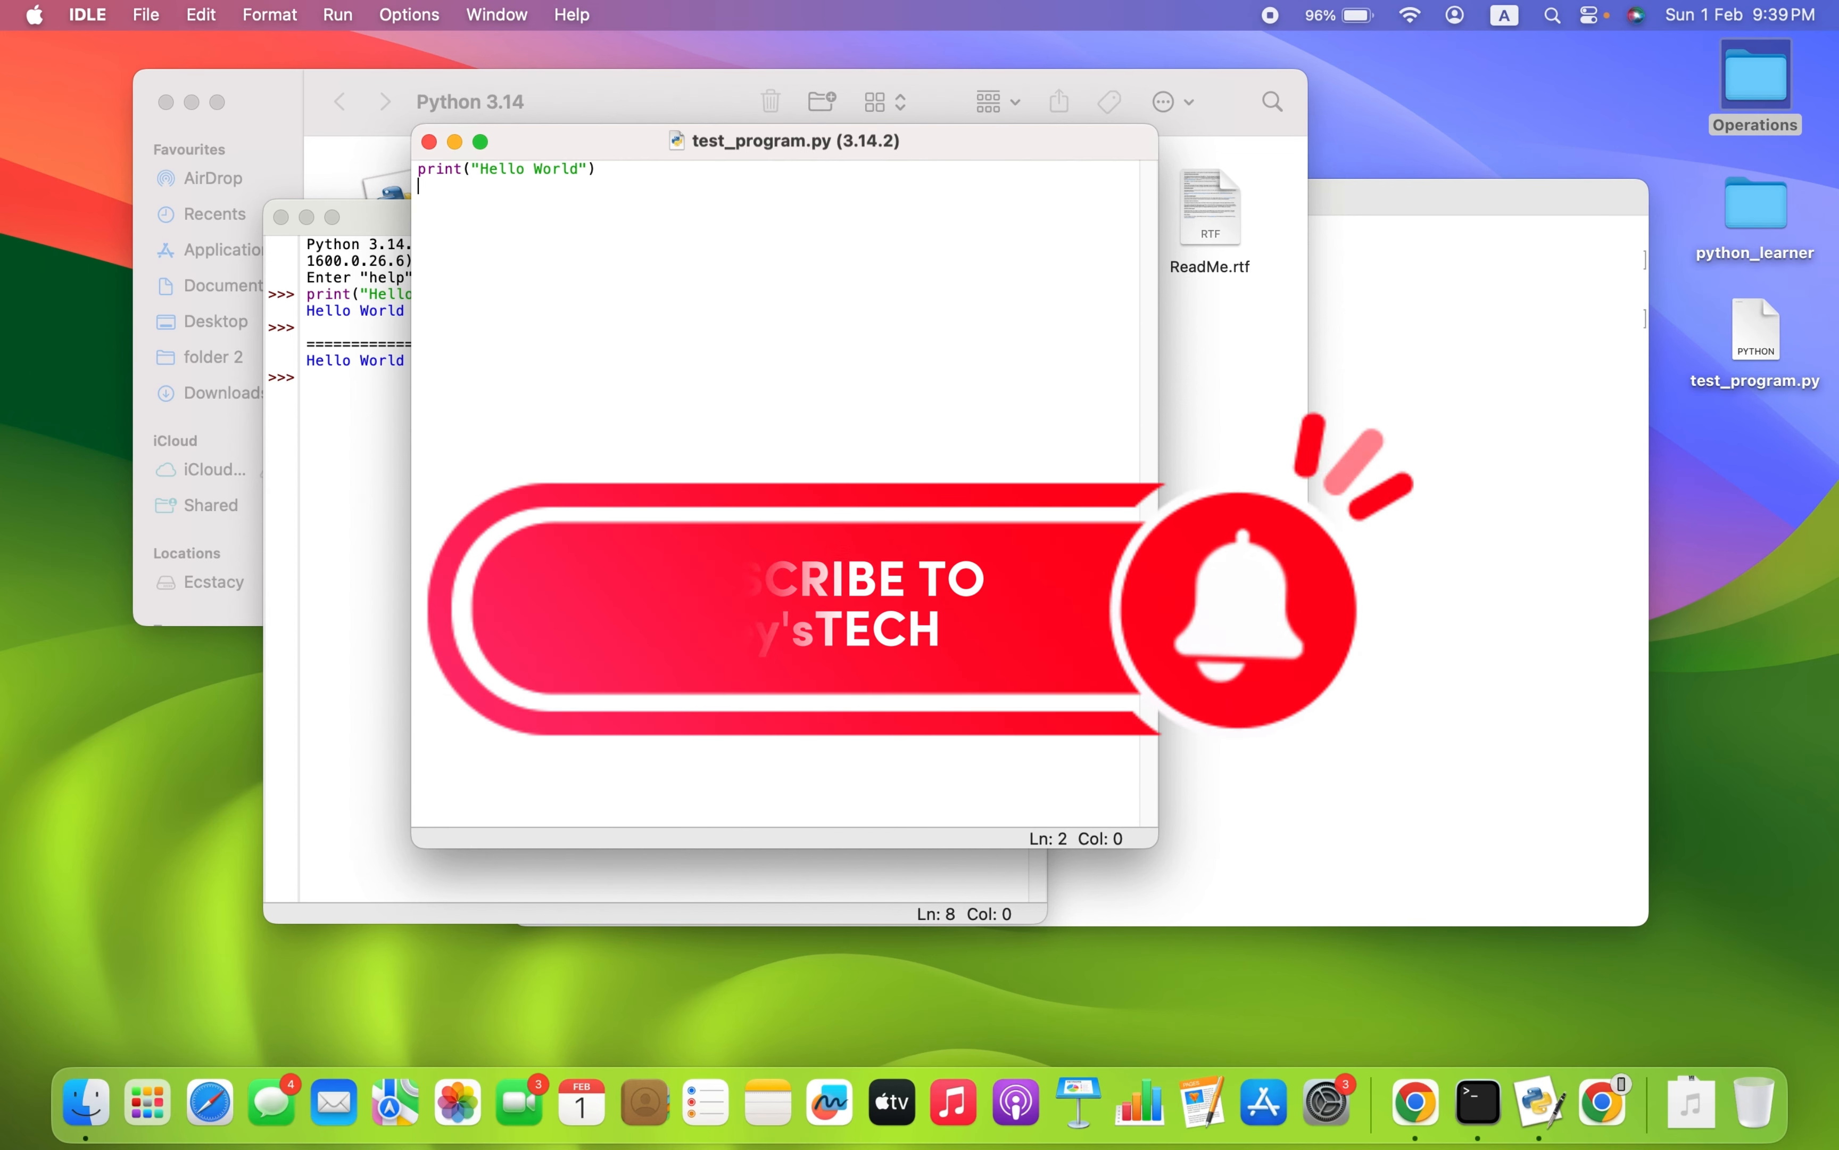
click(1232, 567)
click(431, 731)
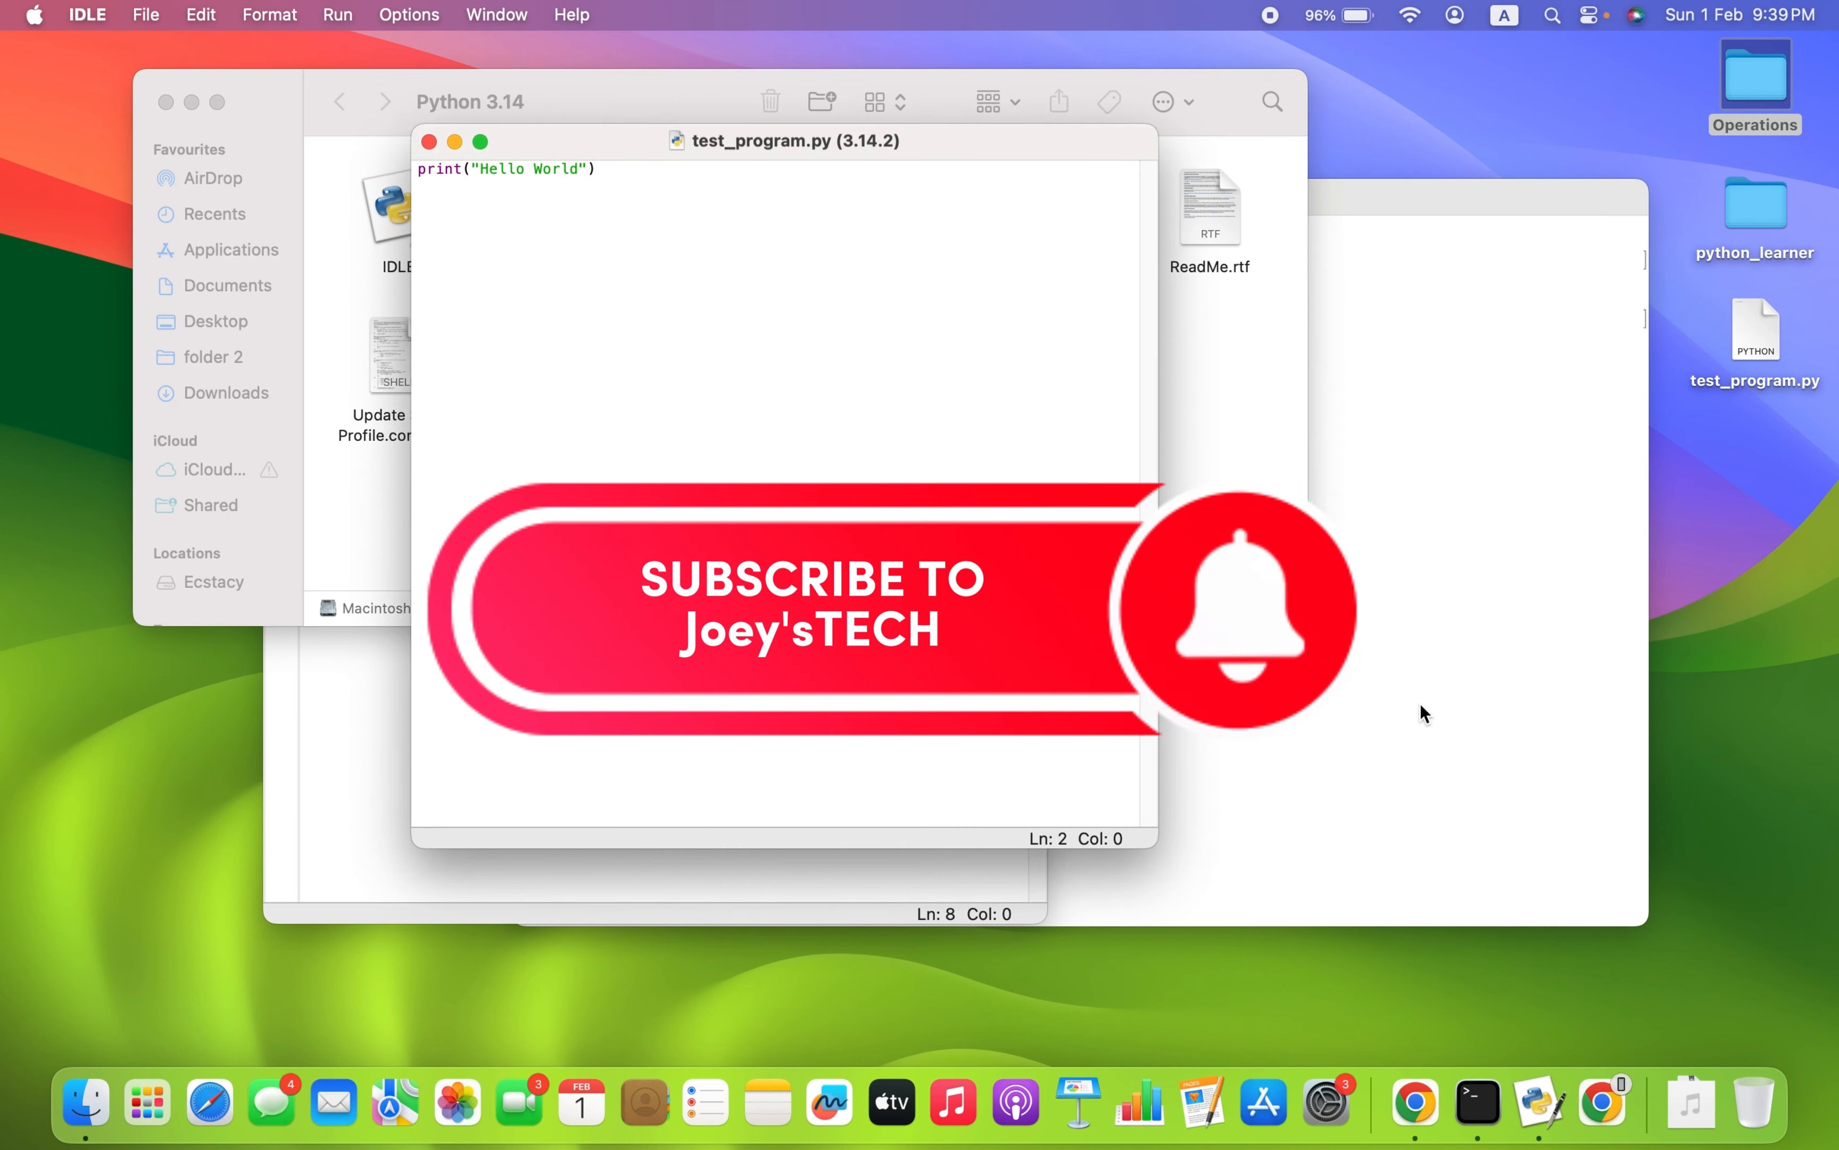